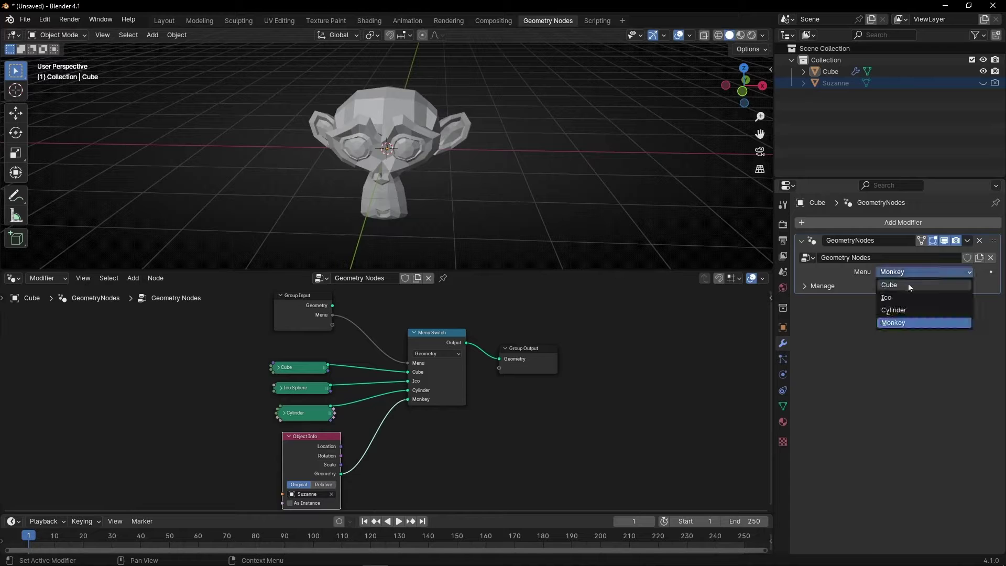
Preview the finished setup by switching the modifier's Menu option through Cube, Ico and Cylinder.
{"action": "left_click", "coordinate": [908, 284]}
{"action": "left_click", "coordinate": [917, 272]}
{"action": "left_click", "coordinate": [909, 287]}
{"action": "left_click", "coordinate": [910, 272]}
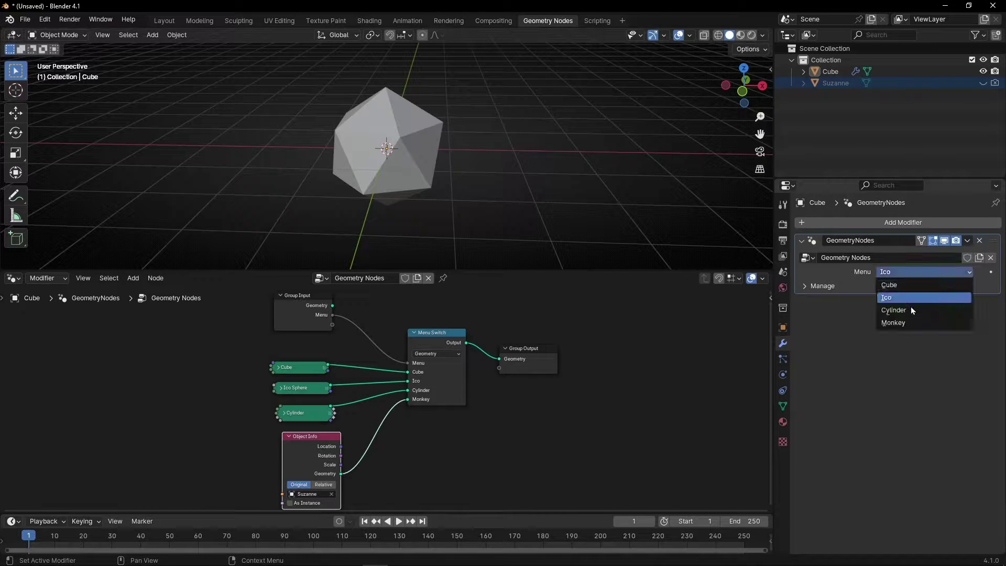
{"action": "left_click", "coordinate": [910, 308]}
{"action": "left_click", "coordinate": [911, 272]}
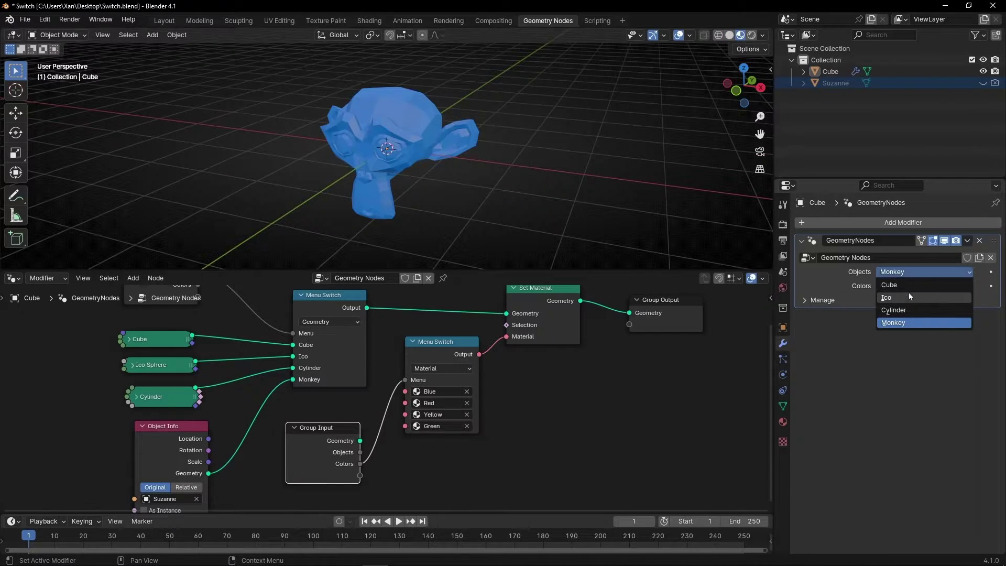
Set the modifier's Objects option to Ico and switch its Colors option to Yellow and to Green.
{"action": "left_click", "coordinate": [908, 293]}
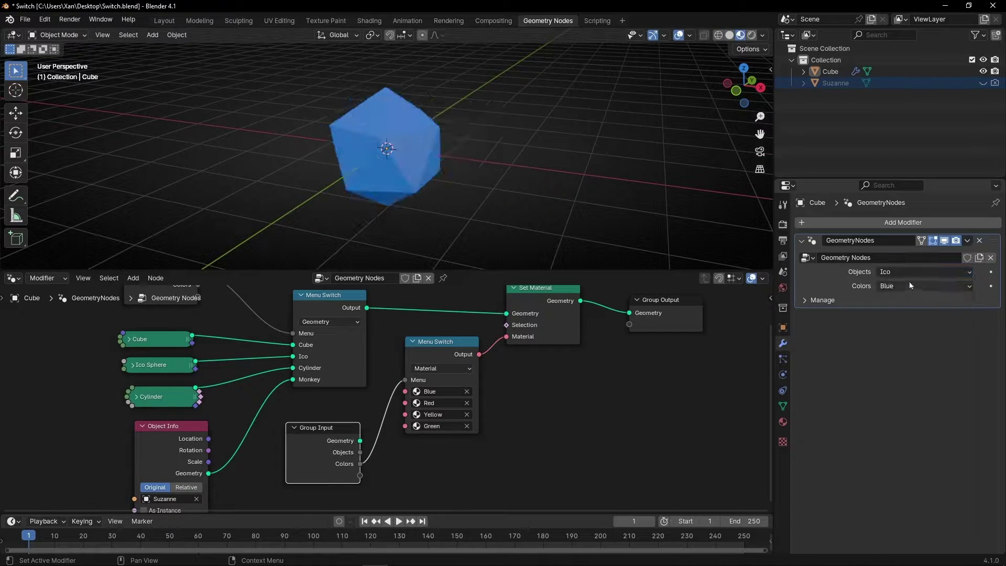
{"action": "left_click", "coordinate": [908, 286]}
{"action": "left_click", "coordinate": [907, 319]}
{"action": "left_click", "coordinate": [910, 287]}
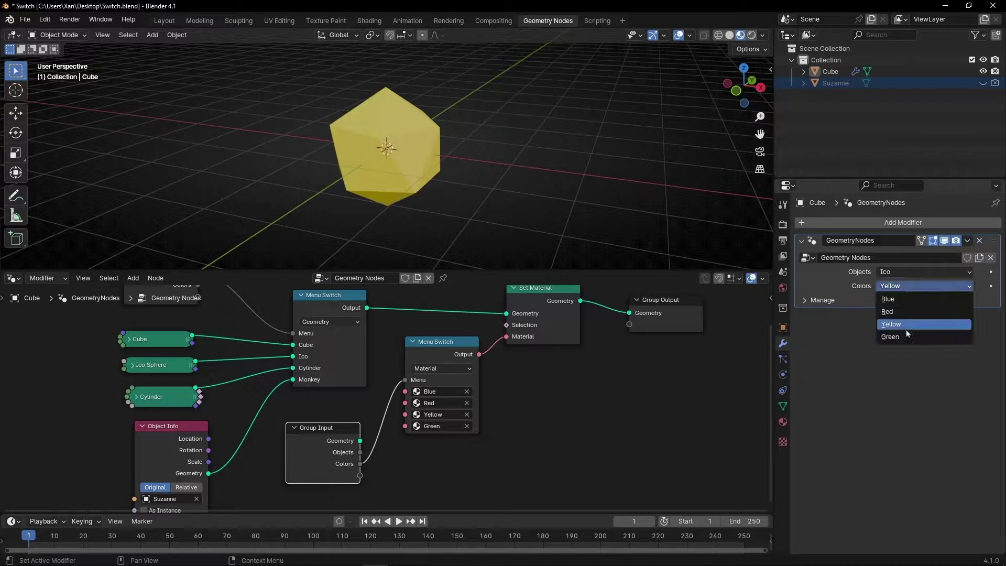
{"action": "left_click", "coordinate": [909, 331]}
Set the modifier's Objects option to Cylinder and its Colors option to Blue.
{"action": "left_click", "coordinate": [908, 272]}
{"action": "left_click", "coordinate": [910, 309]}
{"action": "left_click", "coordinate": [910, 286]}
{"action": "left_click", "coordinate": [905, 296]}
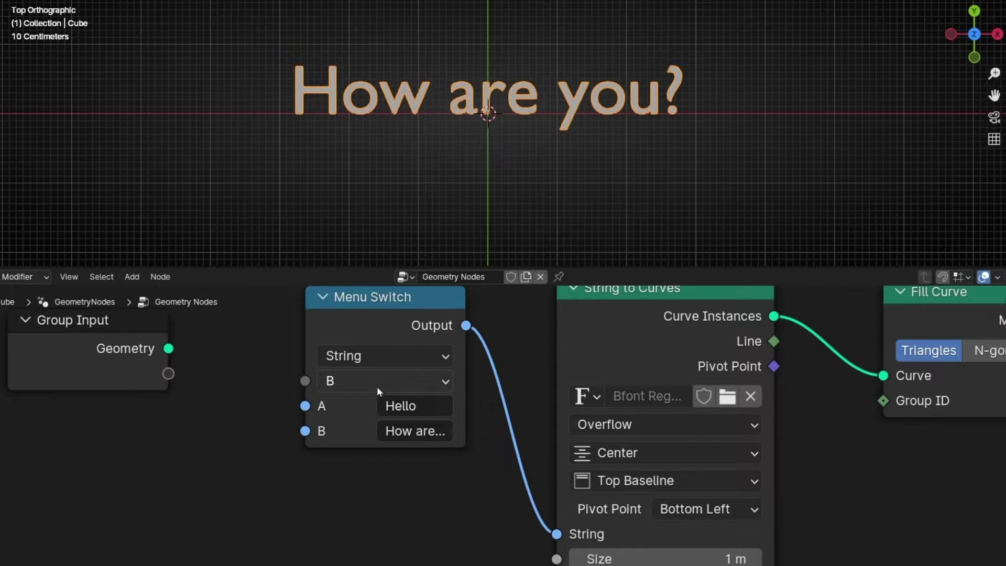
Switch the string Menu Switch node to A and back to B to preview both texts.
{"action": "left_click", "coordinate": [376, 385]}
{"action": "left_click", "coordinate": [367, 437]}
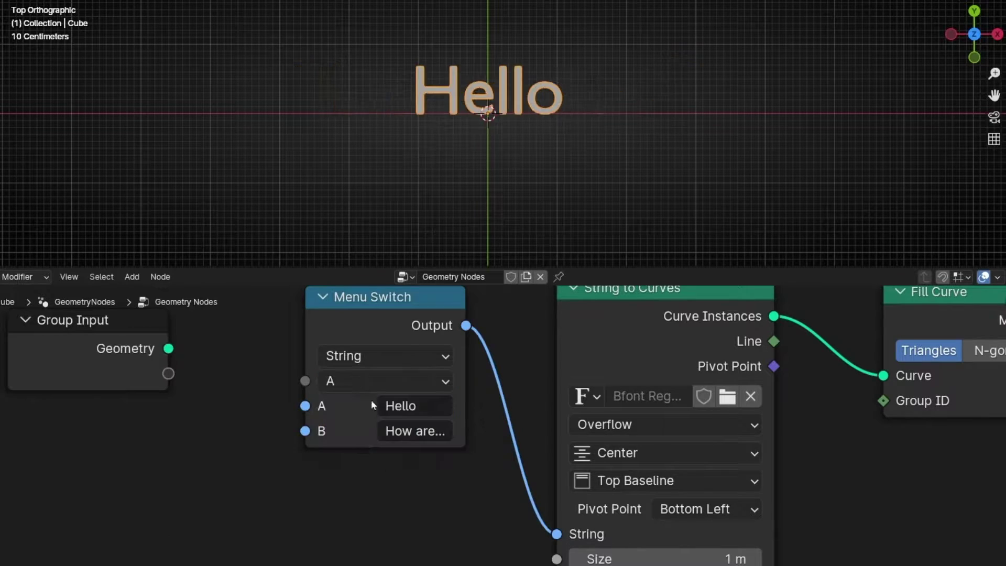
{"action": "left_click", "coordinate": [371, 381]}
{"action": "left_click", "coordinate": [370, 460]}
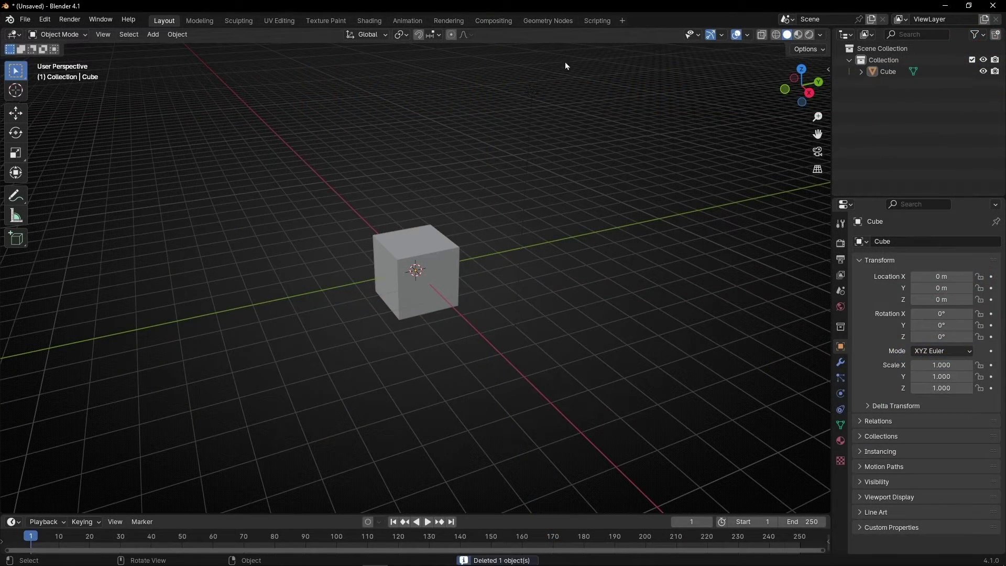
Open the Geometry Nodes workspace, widen the viewport and node editor, and close the spreadsheet area.
{"action": "left_click", "coordinate": [558, 21]}
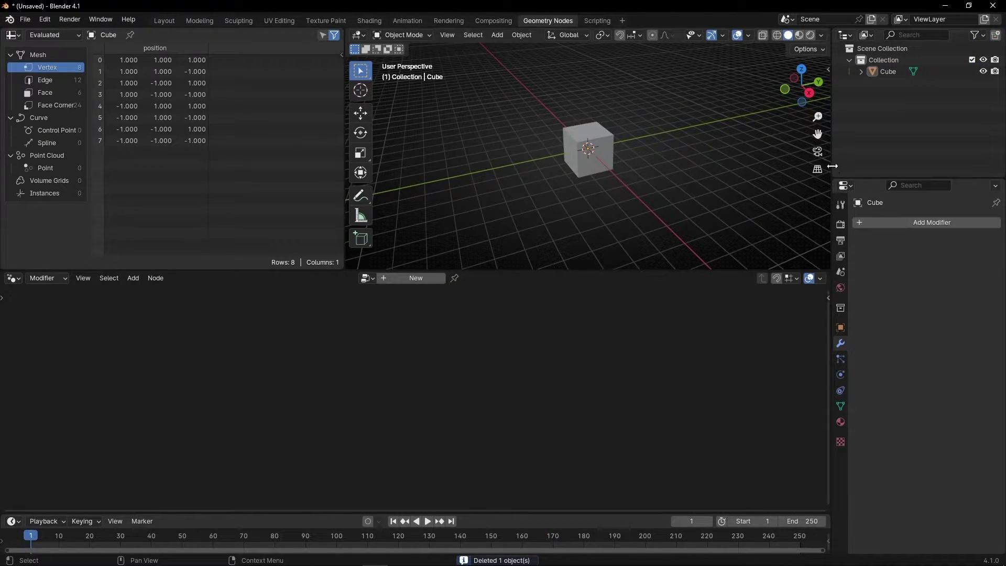
{"action": "left_click_drag", "start_coordinate": [838, 167], "coordinate": [998, 168]}
{"action": "right_click", "coordinate": [259, 39]}
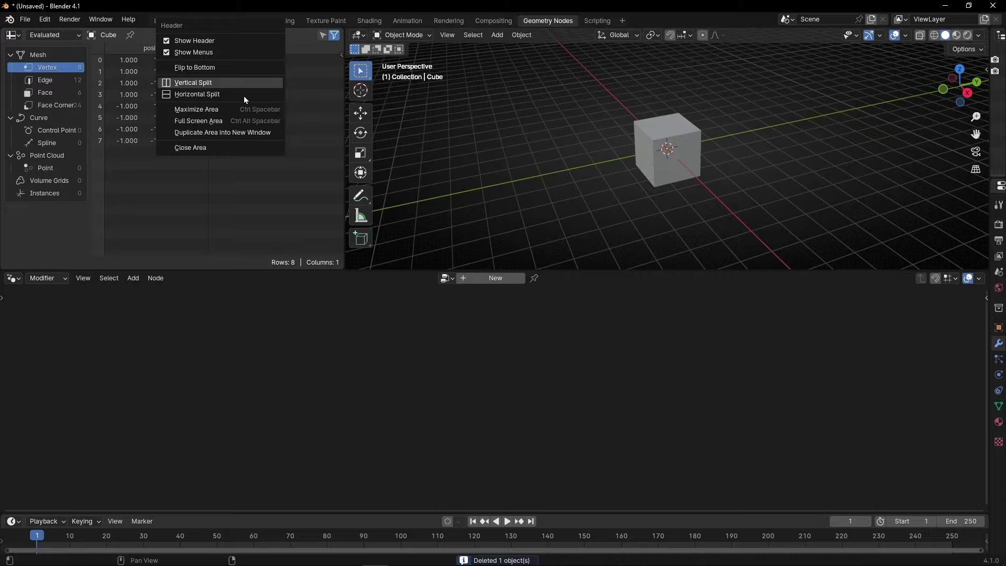
{"action": "left_click", "coordinate": [215, 149]}
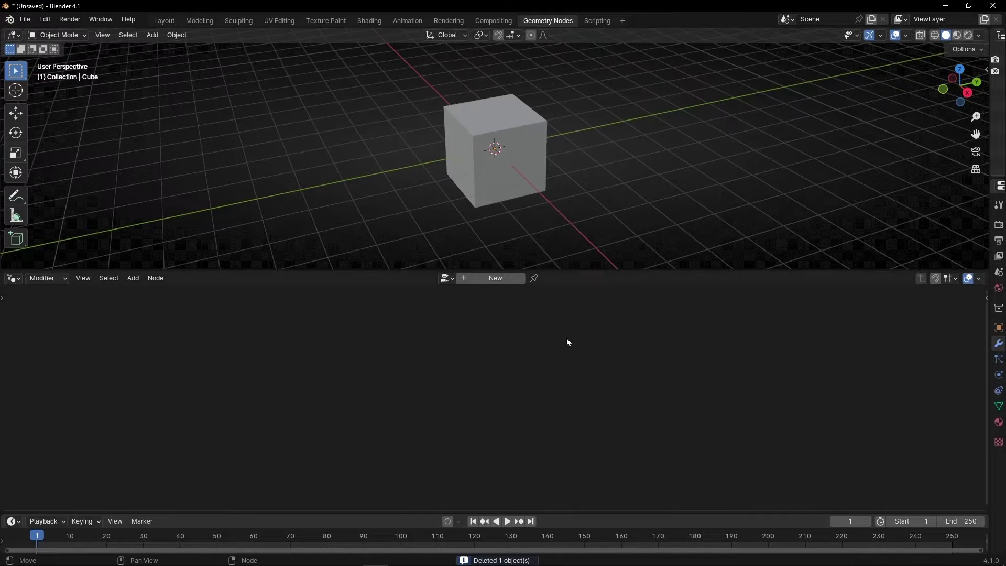
Create a new geometry node tree on the cube and delete its Group Input node.
{"action": "left_click", "coordinate": [496, 278]}
{"action": "left_click", "coordinate": [358, 417]}
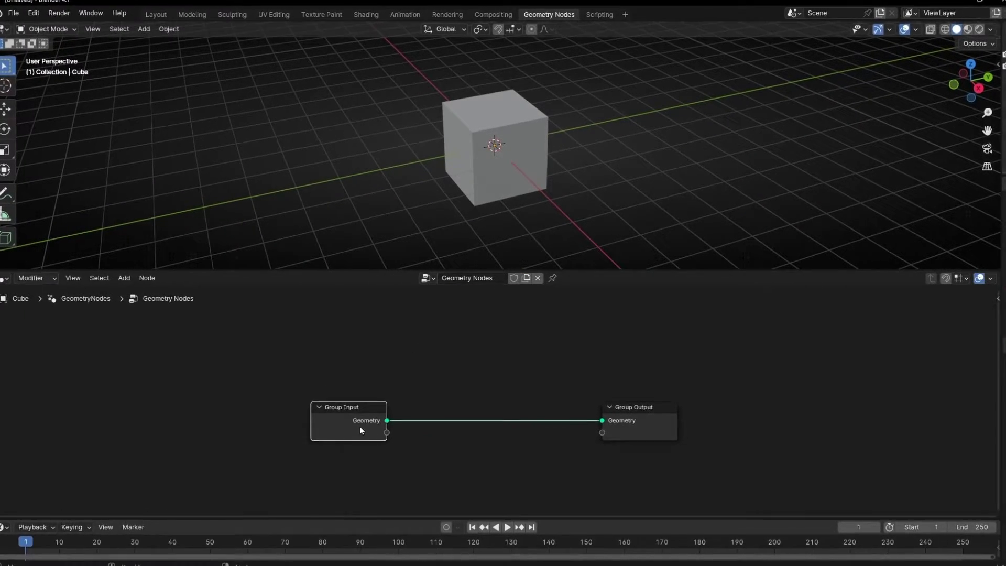
{"action": "key", "text": "x"}
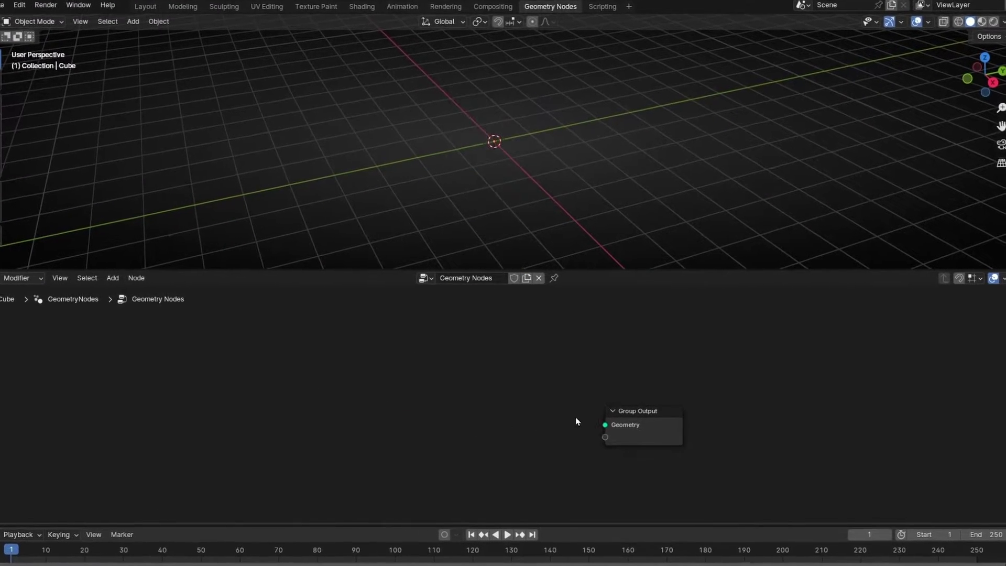
Add a Cube mesh node linked to the Group Output's Geometry socket.
{"action": "left_click_drag", "start_coordinate": [602, 420], "coordinate": [379, 323]}
{"action": "type", "text": "cube"}
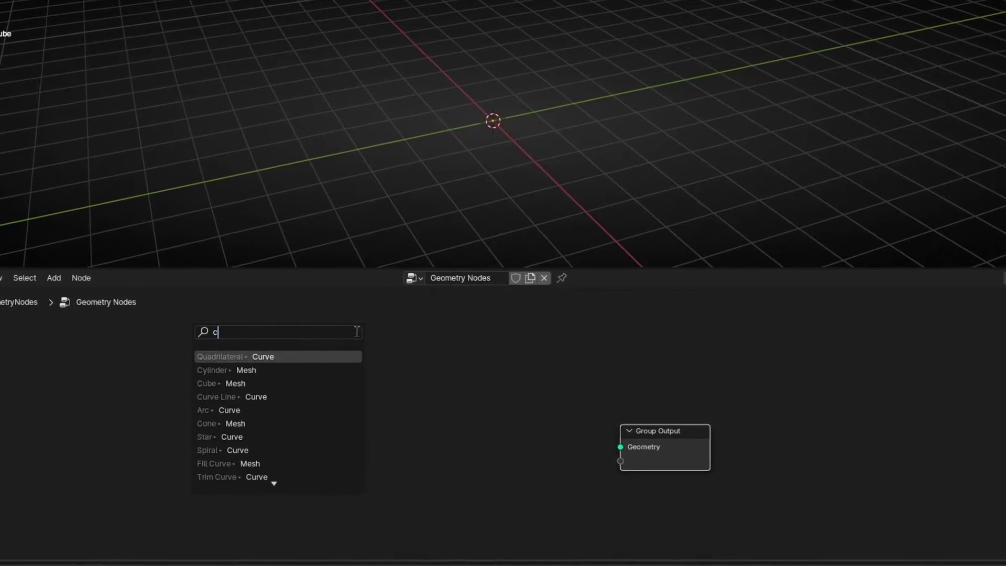
{"action": "key", "text": "Return"}
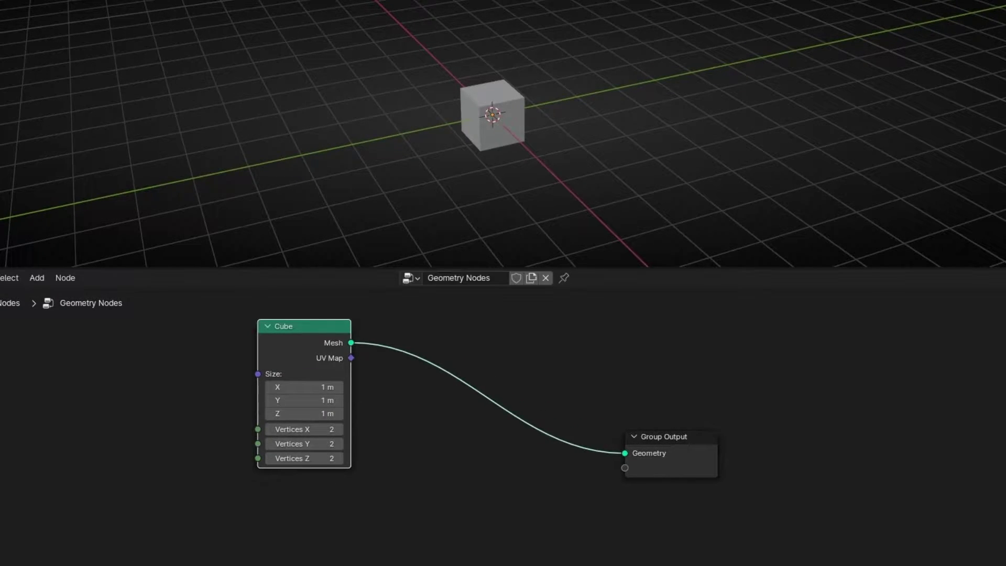
Add an Ico Sphere node below the Cube node and link its Mesh output to the Group Output.
{"action": "key", "text": "shift+a"}
{"action": "type", "text": "ico"}
{"action": "key", "text": "Return"}
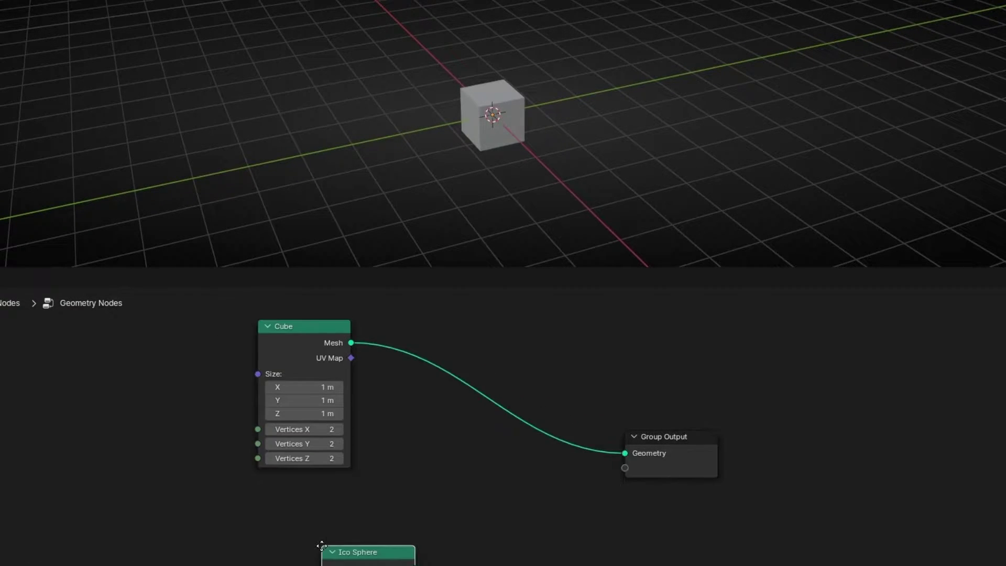
{"action": "left_click", "coordinate": [262, 486]}
{"action": "middle_click_drag", "start_coordinate": [422, 530], "coordinate": [413, 509]}
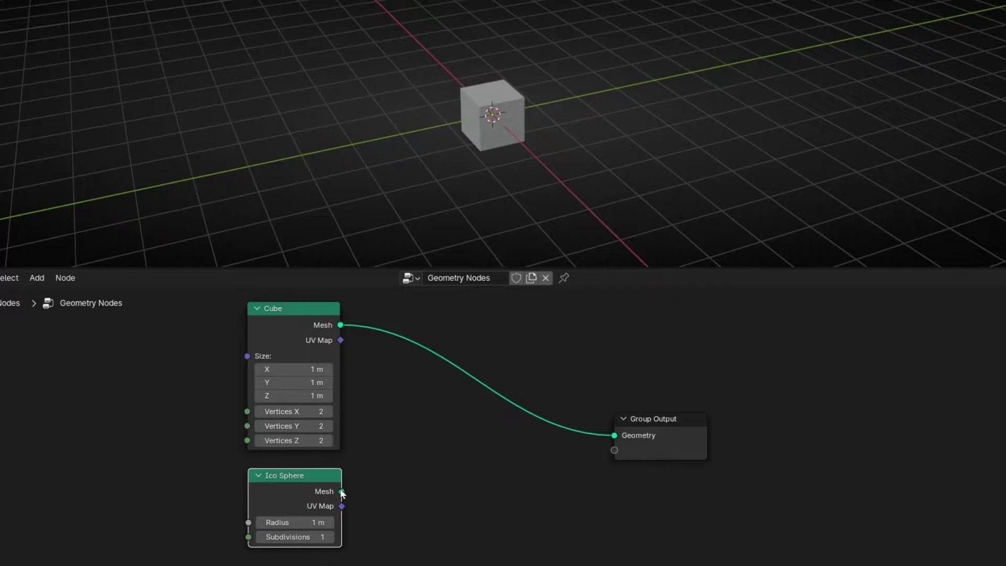
{"action": "left_click_drag", "start_coordinate": [342, 493], "coordinate": [616, 436]}
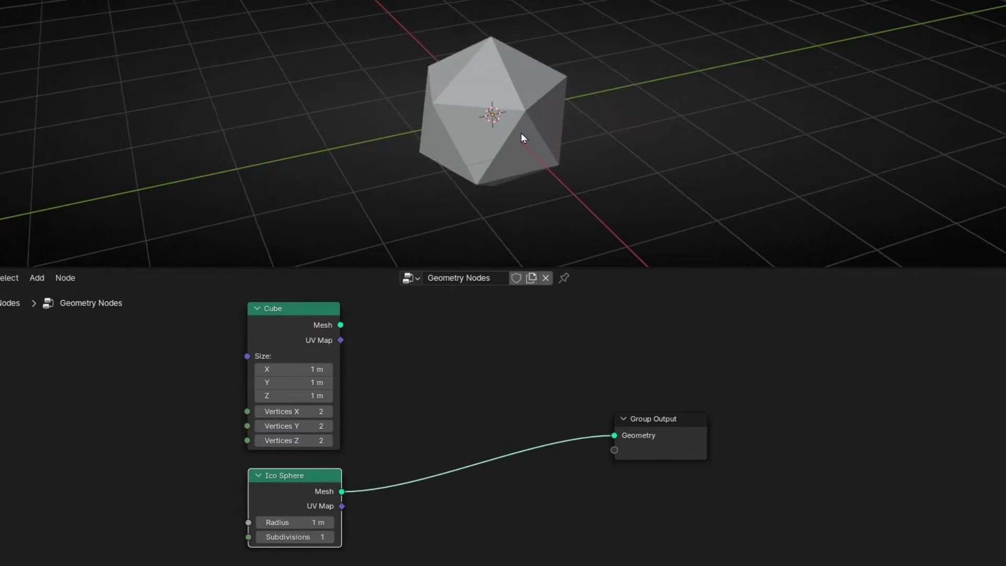
{"action": "scroll", "coordinate": [521, 133], "scroll_direction": "up", "scroll_amount": 1}
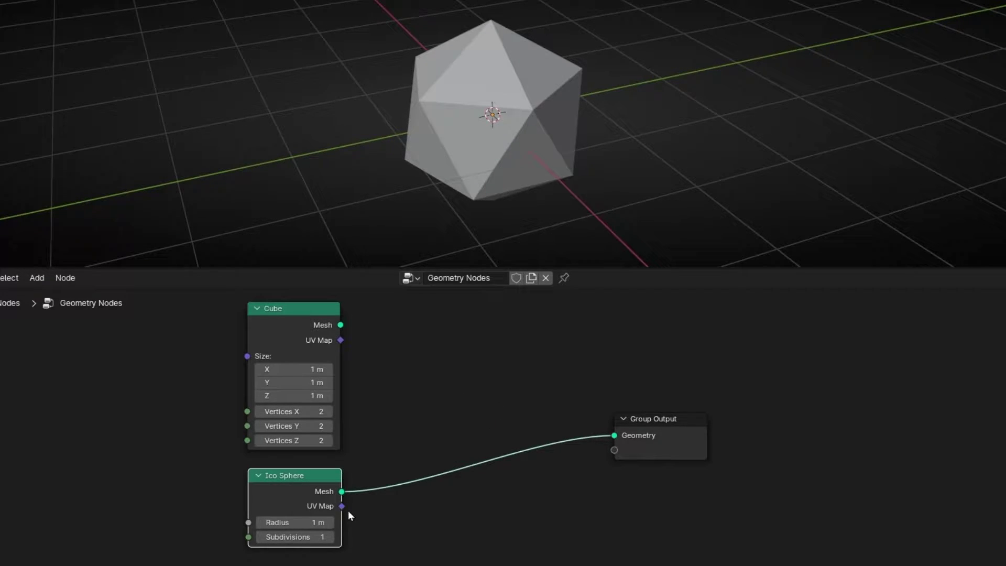
Insert a Menu Switch node before the Group Output, with its data type set to Geometry.
{"action": "key", "text": "shift+a"}
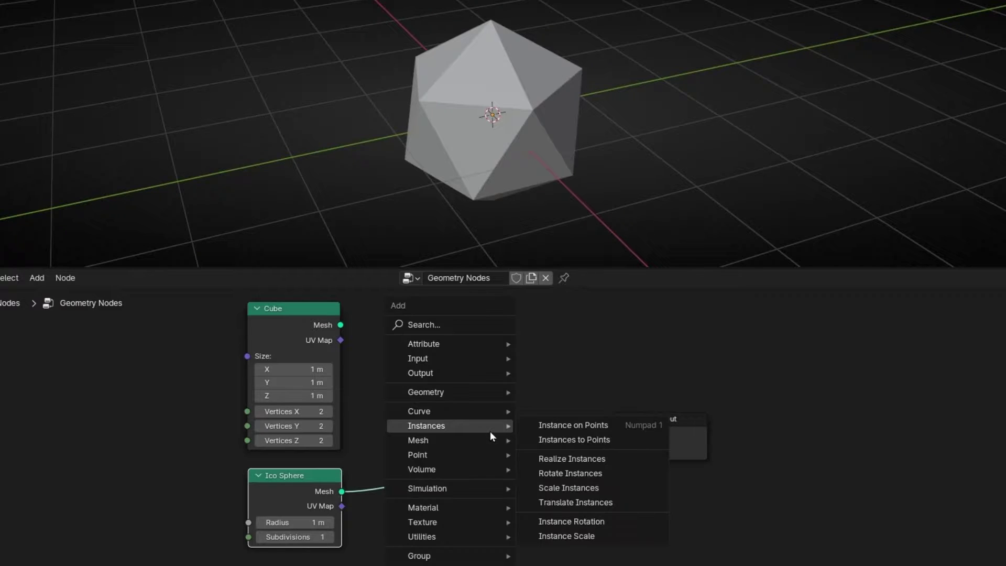
{"action": "type", "text": "menu s"}
{"action": "key", "text": "Return"}
{"action": "left_click", "coordinate": [529, 440]}
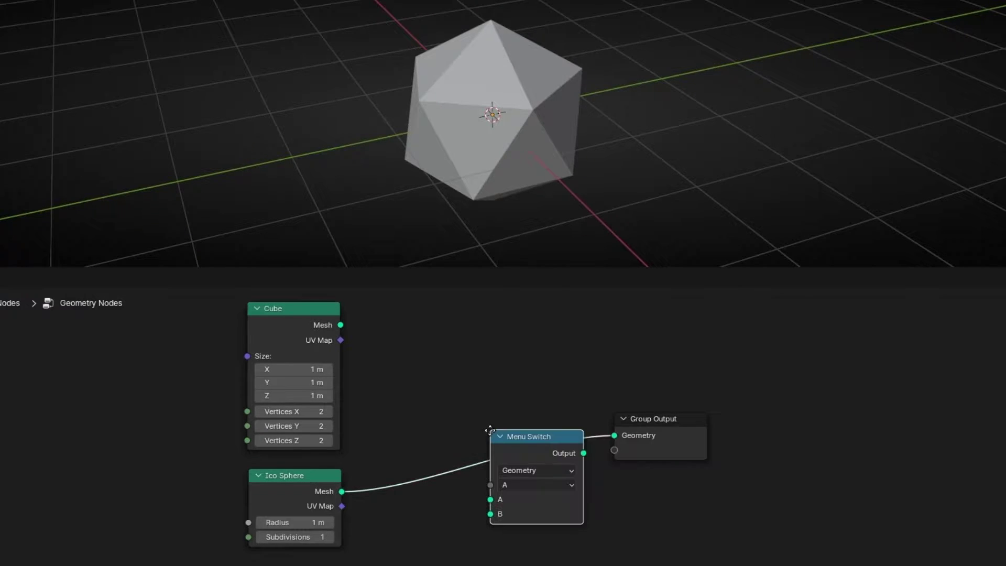
{"action": "scroll", "coordinate": [577, 472], "scroll_direction": "up", "scroll_amount": 3}
{"action": "left_click", "coordinate": [515, 426]}
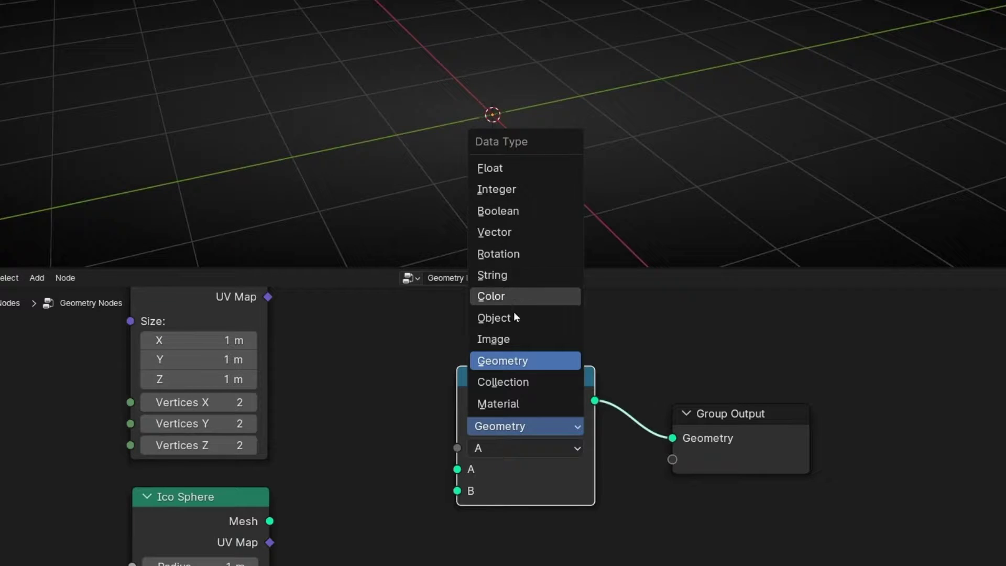
{"action": "left_click", "coordinate": [505, 365]}
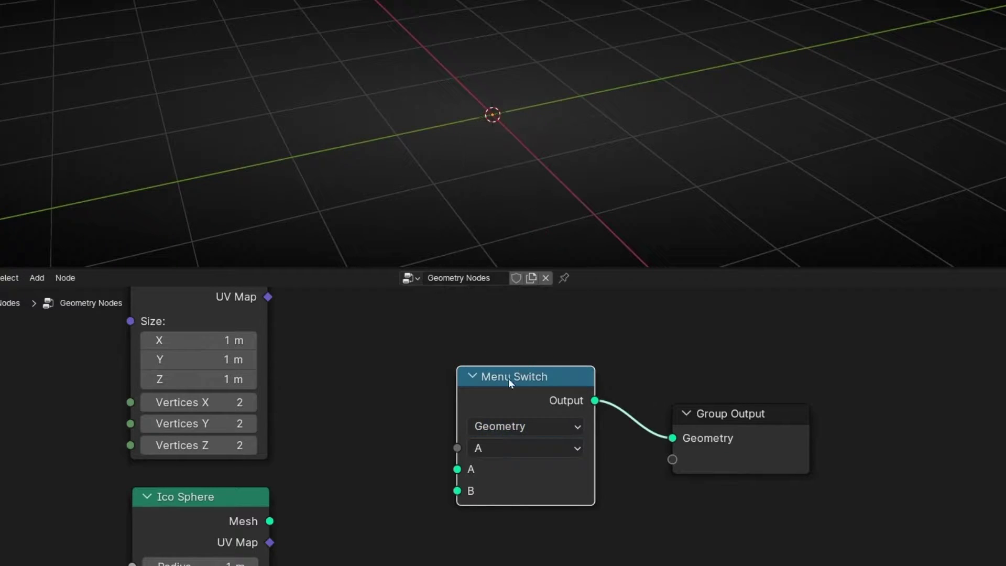
Link the Cube node's mesh to input A of the Menu Switch and the Ico Sphere's mesh to input B.
{"action": "scroll", "coordinate": [461, 419], "scroll_direction": "down", "scroll_amount": 1}
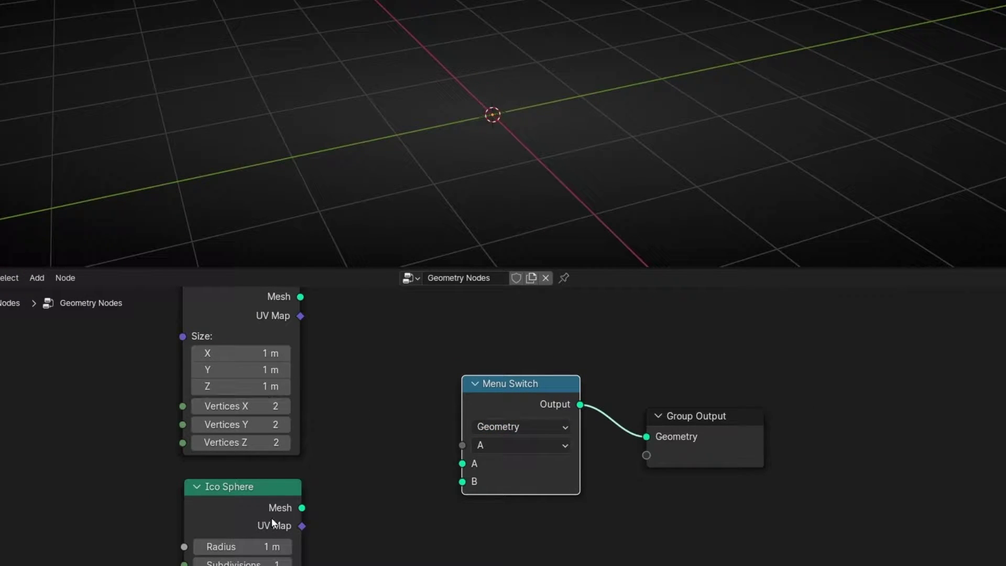
{"action": "scroll", "coordinate": [294, 389], "scroll_direction": "down", "scroll_amount": 1}
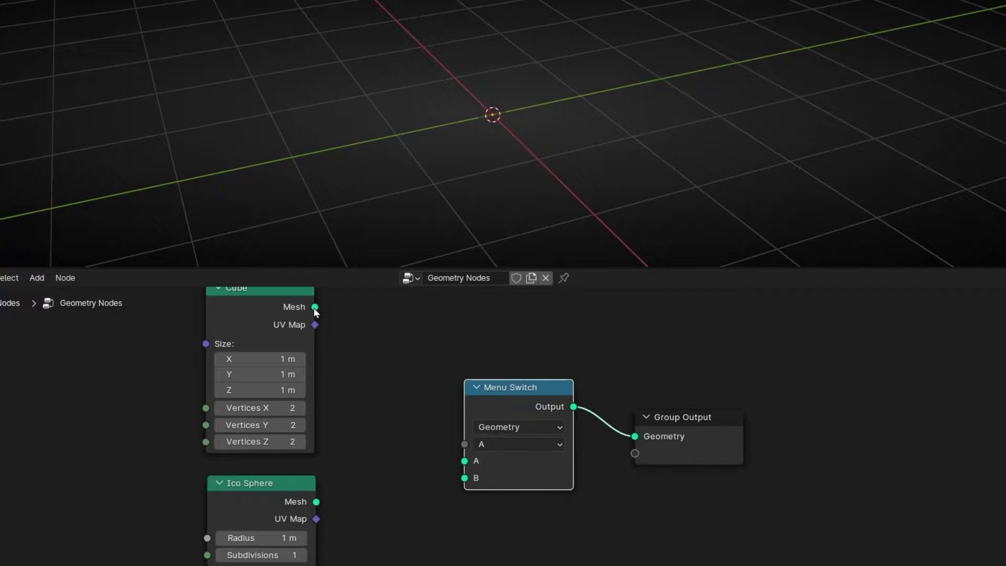
{"action": "left_click_drag", "start_coordinate": [314, 307], "coordinate": [465, 460]}
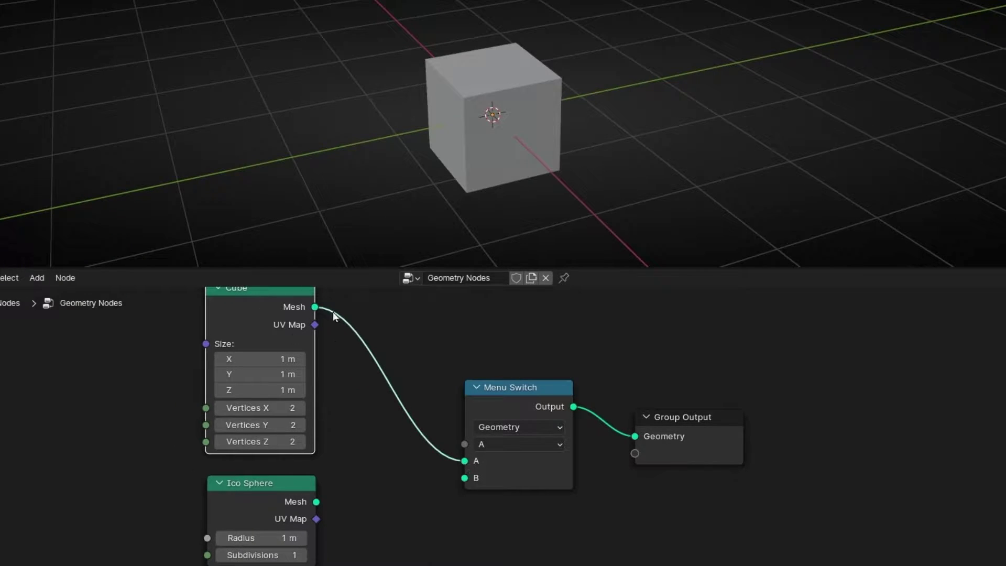
{"action": "left_click_drag", "start_coordinate": [316, 500], "coordinate": [465, 479]}
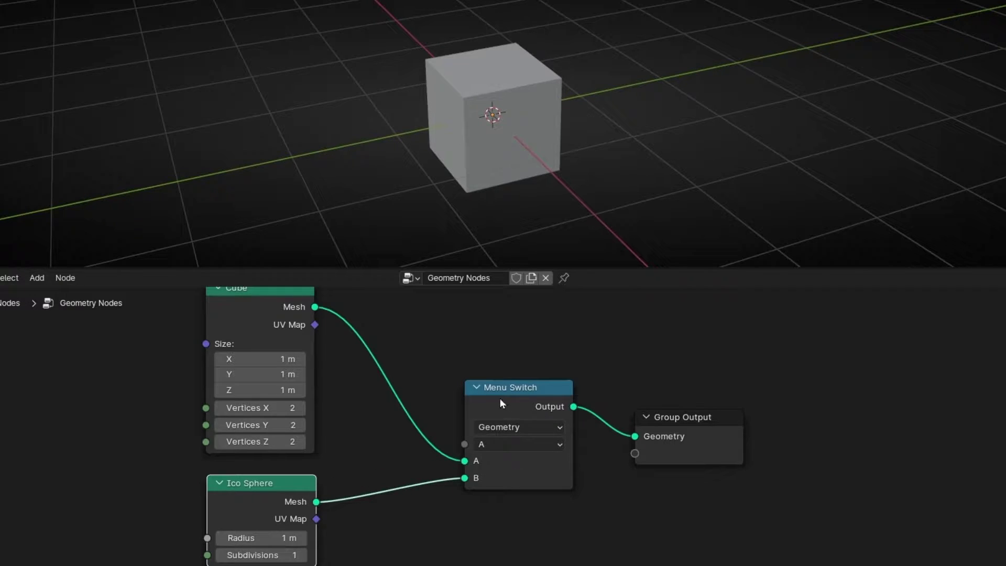
Test the Menu Switch by changing its selection to B, back to A, and finally to B.
{"action": "left_click", "coordinate": [518, 447]}
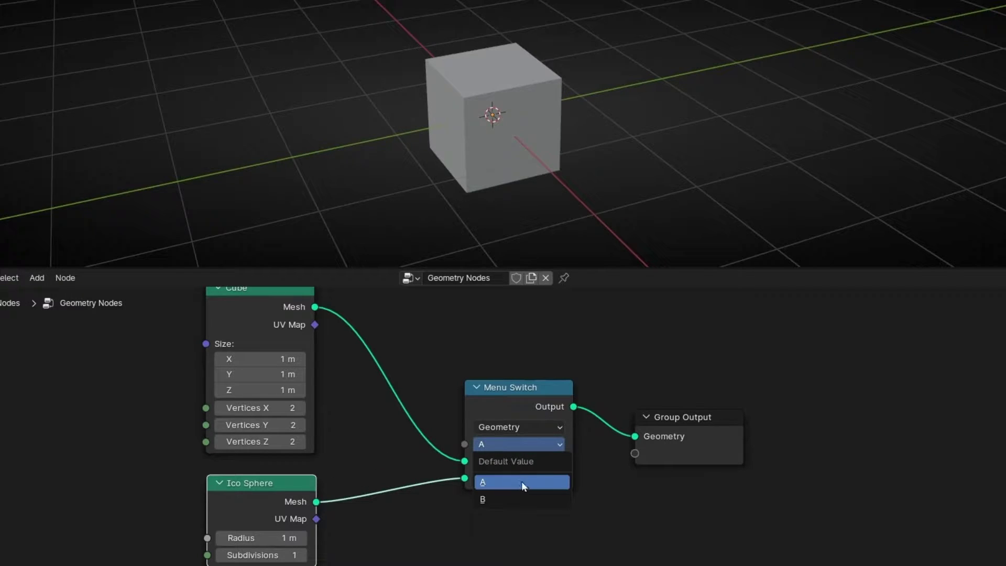
{"action": "left_click", "coordinate": [516, 498]}
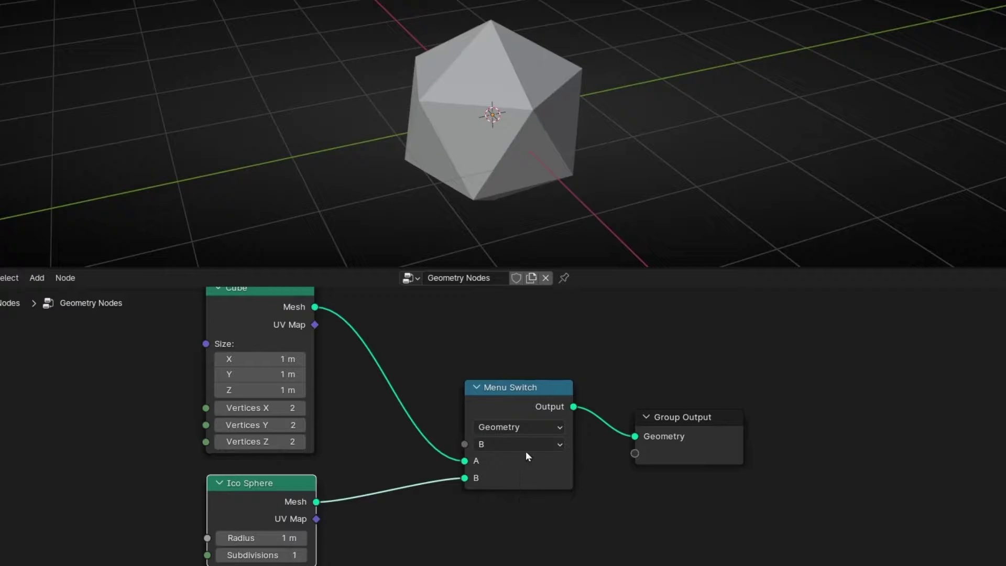
{"action": "left_click", "coordinate": [526, 448]}
{"action": "left_click", "coordinate": [513, 480]}
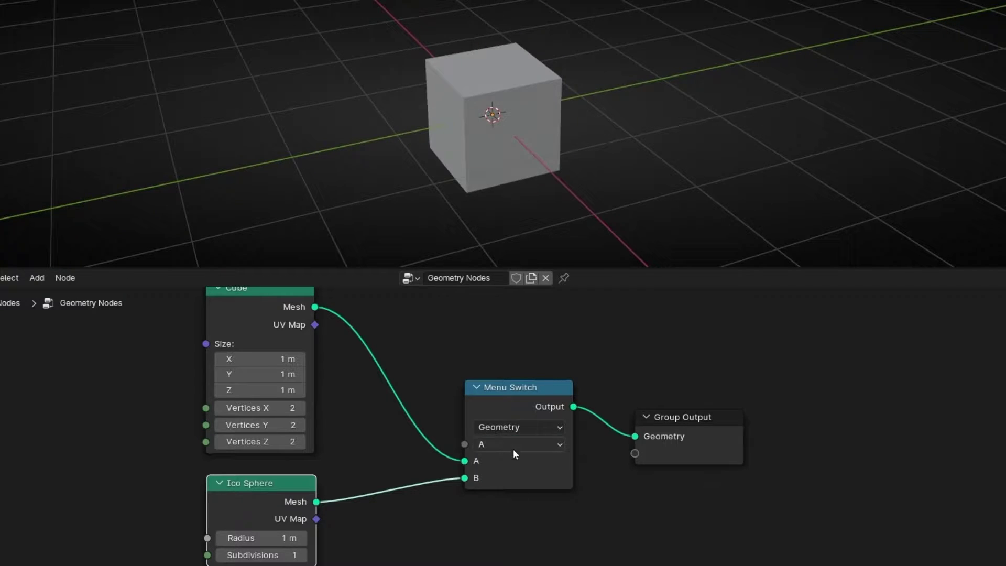
{"action": "left_click", "coordinate": [514, 448]}
{"action": "left_click", "coordinate": [507, 498]}
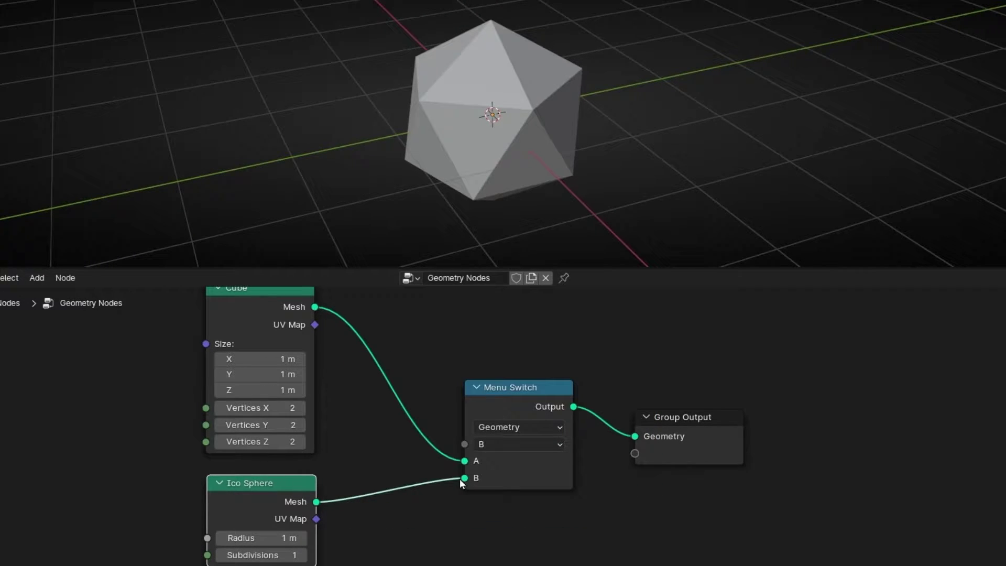
Collapse the Cube and Ico Sphere nodes to make room in the node tree.
{"action": "scroll", "coordinate": [315, 393], "scroll_direction": "down", "scroll_amount": 1}
{"action": "left_click", "coordinate": [243, 335], "text": "shift"}
{"action": "key", "text": "h"}
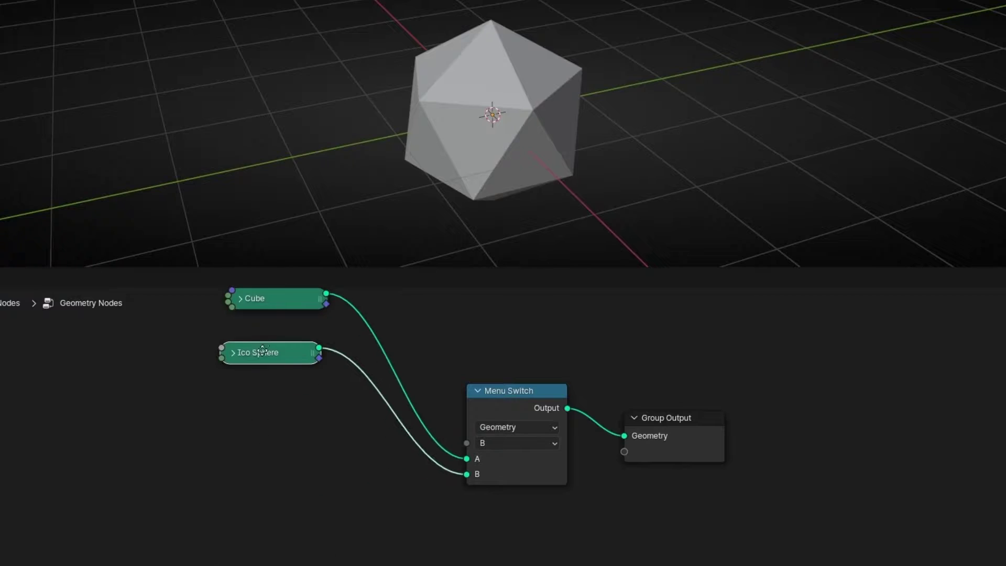
Add a Cylinder mesh node below the Ico Sphere node.
{"action": "key", "text": "shift+a"}
{"action": "type", "text": "cyli"}
{"action": "key", "text": "Return"}
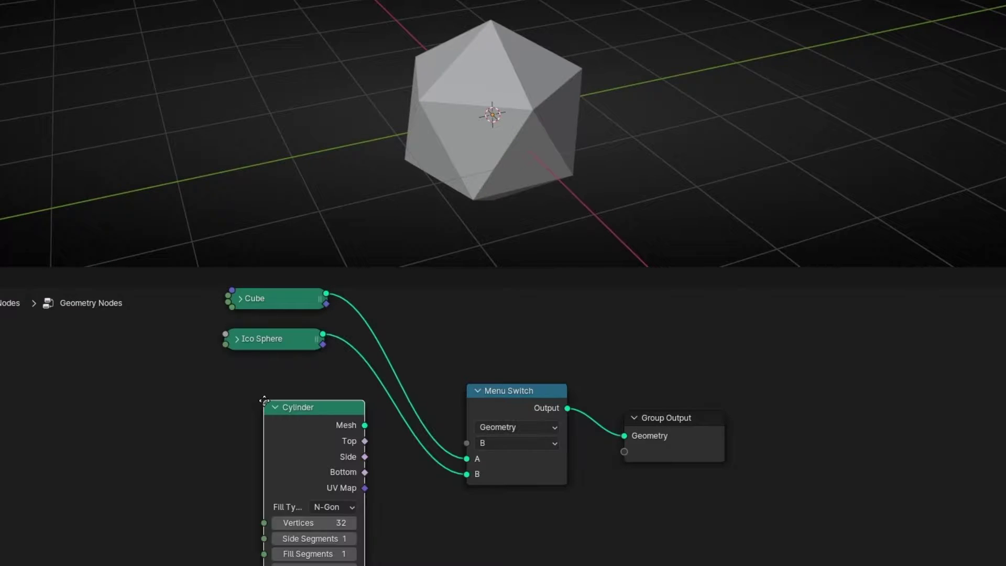
{"action": "left_click", "coordinate": [230, 374]}
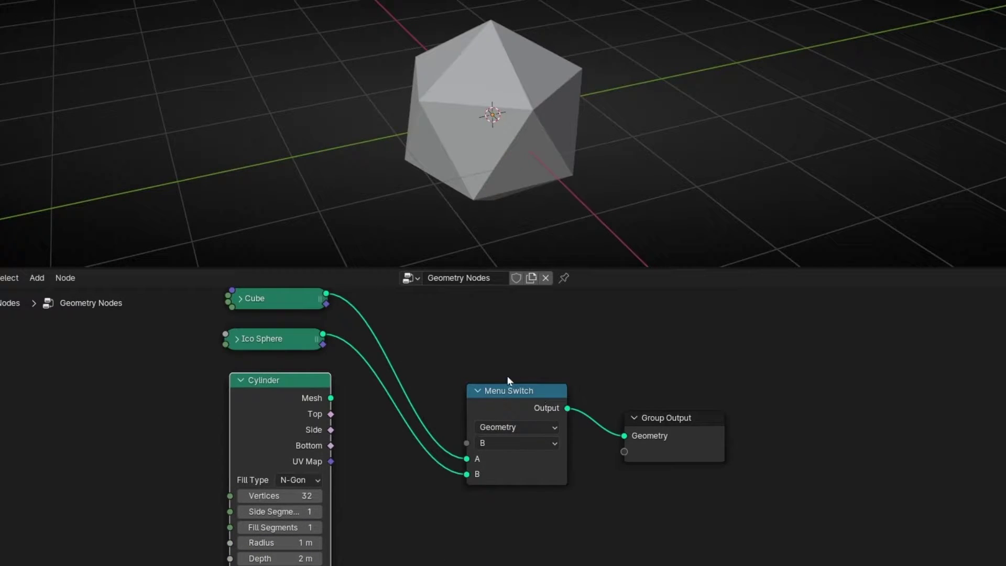
Add three new items to the Menu Switch node's list in its node properties.
{"action": "left_click", "coordinate": [501, 394]}
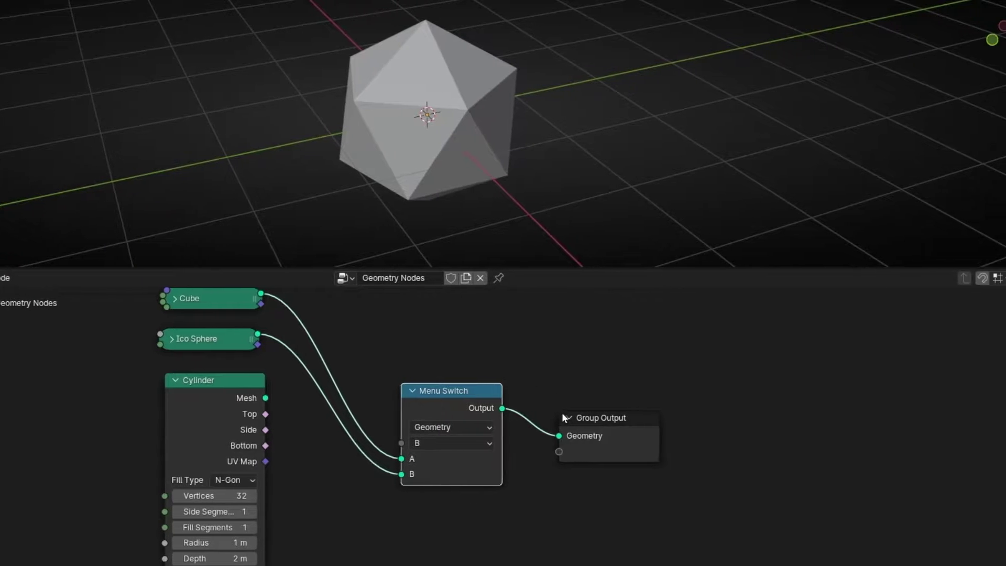
{"action": "key", "text": "n"}
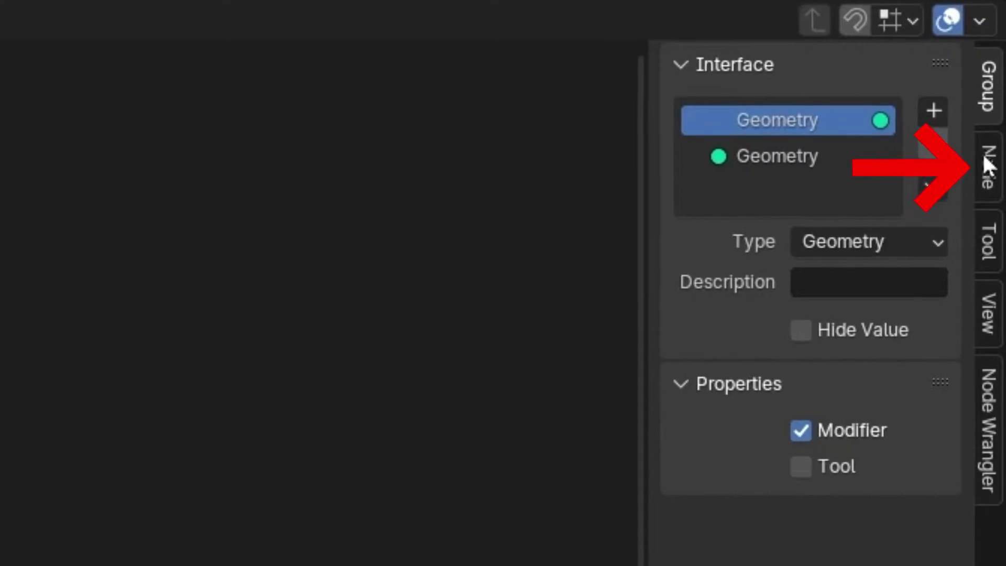
{"action": "left_click", "coordinate": [982, 152]}
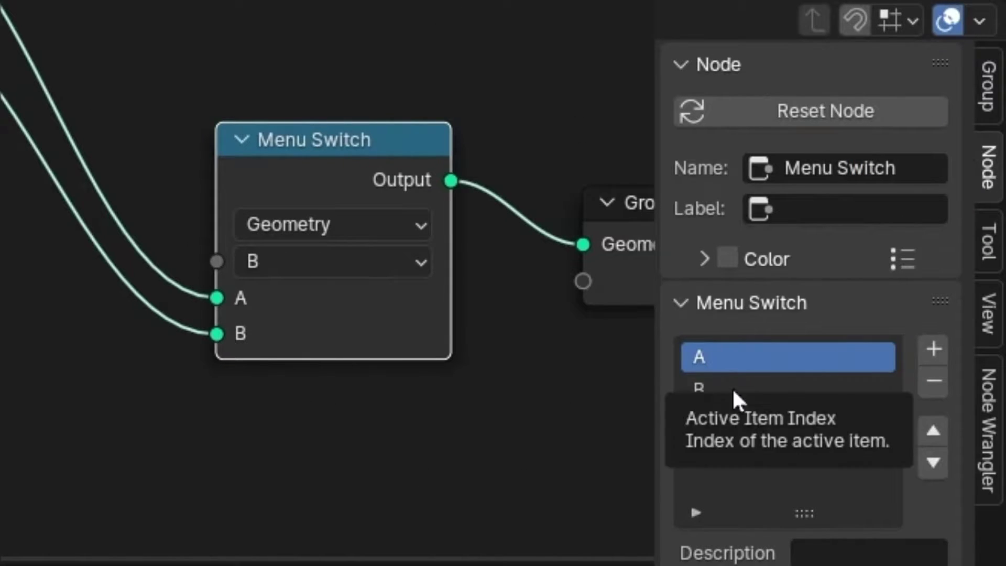
{"action": "left_click", "coordinate": [925, 351]}
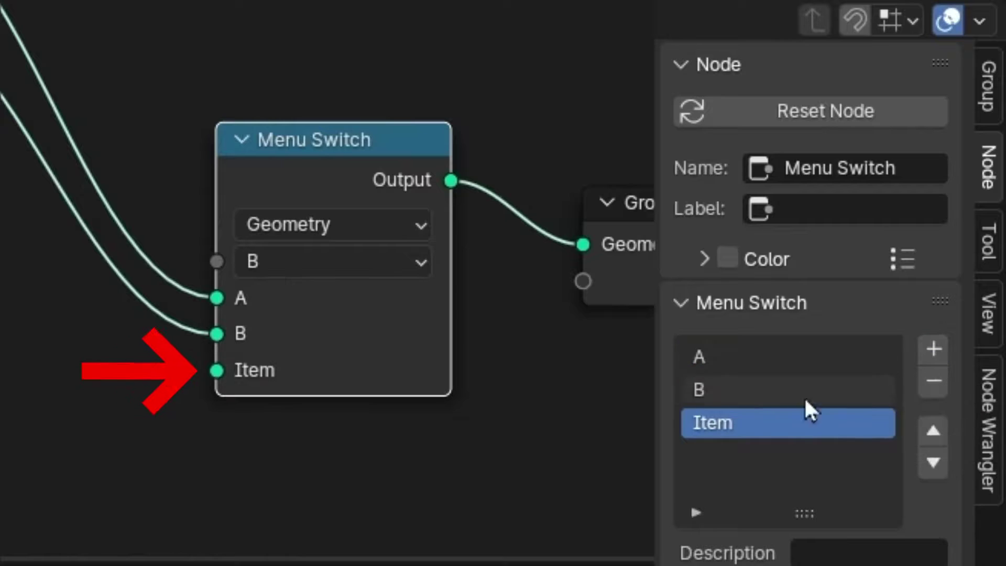
{"action": "left_click", "coordinate": [929, 351]}
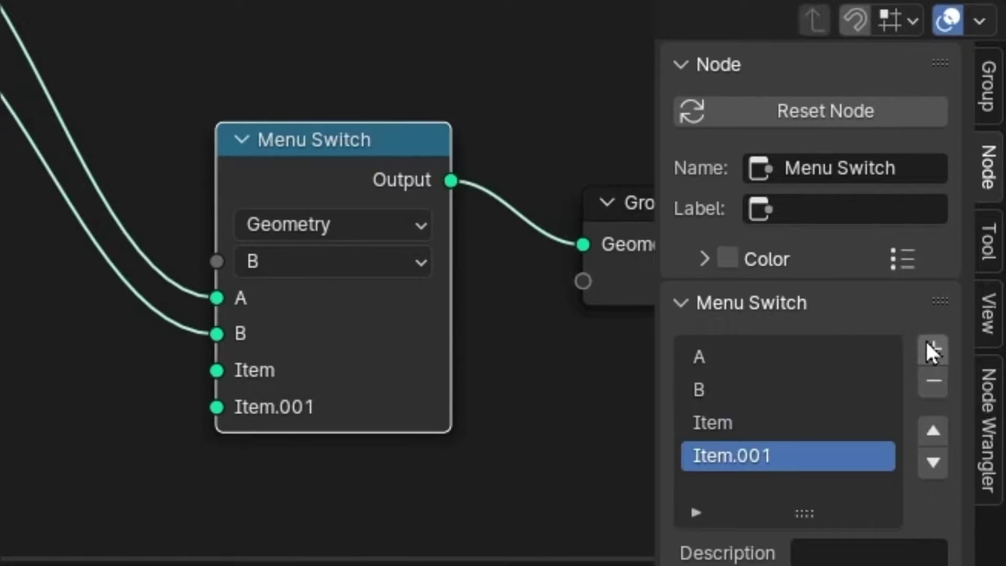
{"action": "left_click", "coordinate": [926, 382]}
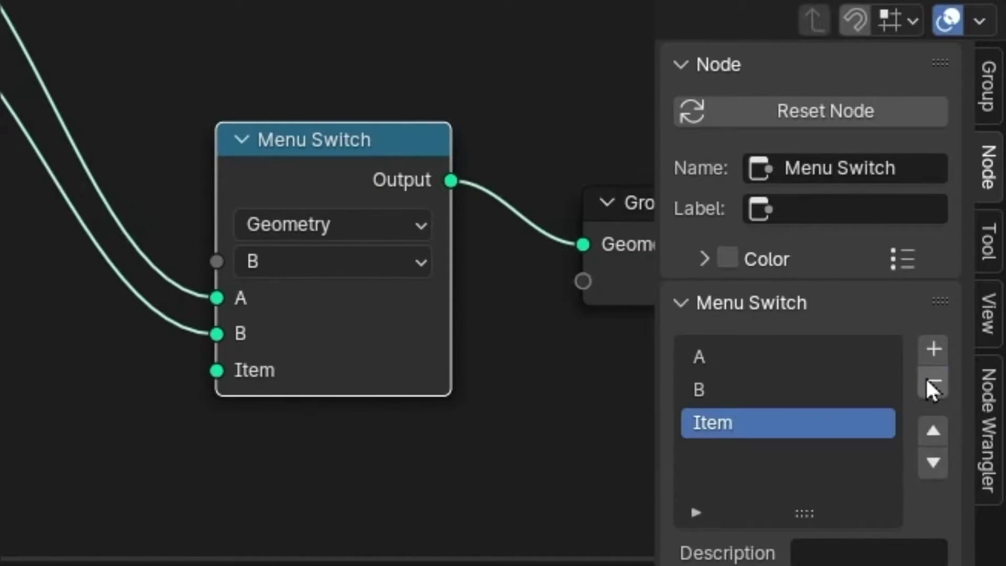
{"action": "left_click", "coordinate": [933, 350]}
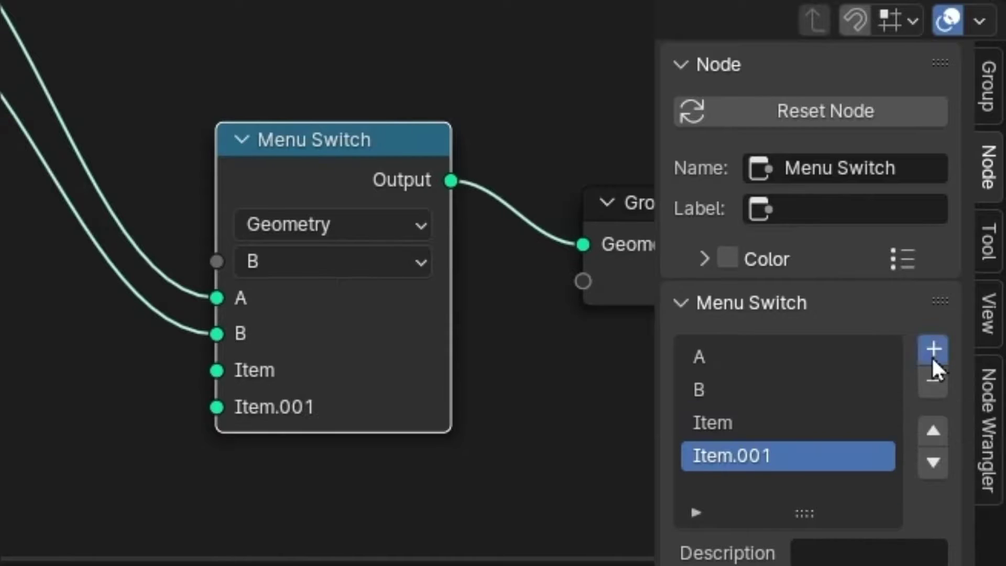
{"action": "left_click", "coordinate": [933, 350]}
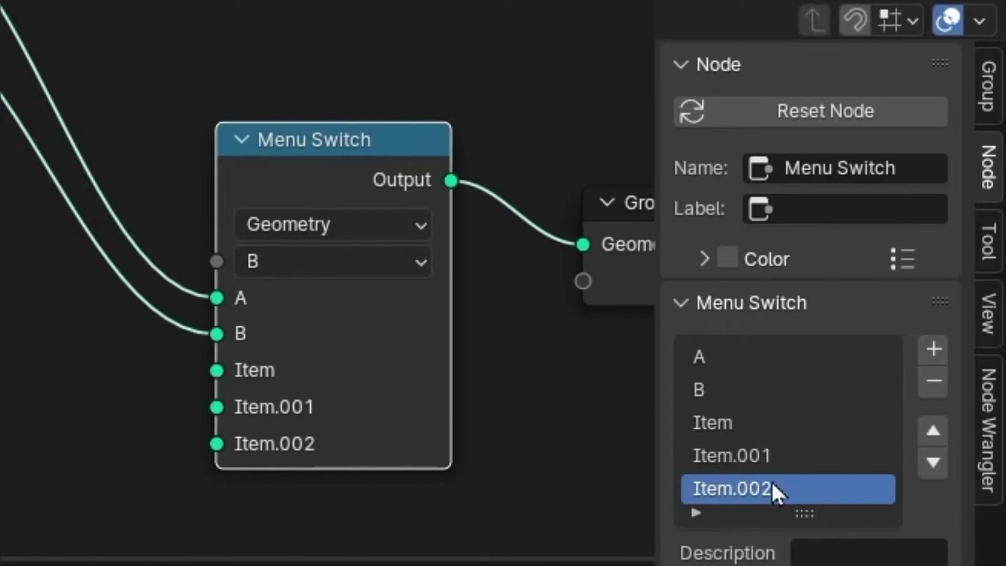
Reorder the Menu Switch list by moving Item.002 up to first place and back down between Item and Item.001.
{"action": "left_click", "coordinate": [927, 427]}
{"action": "left_click", "coordinate": [927, 422]}
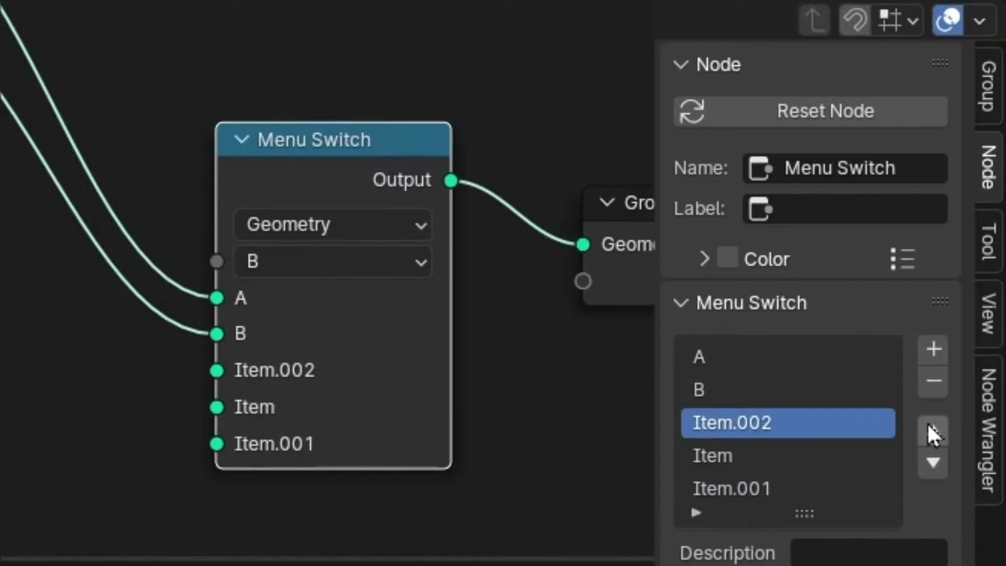
{"action": "left_click", "coordinate": [926, 423]}
{"action": "left_click", "coordinate": [926, 422]}
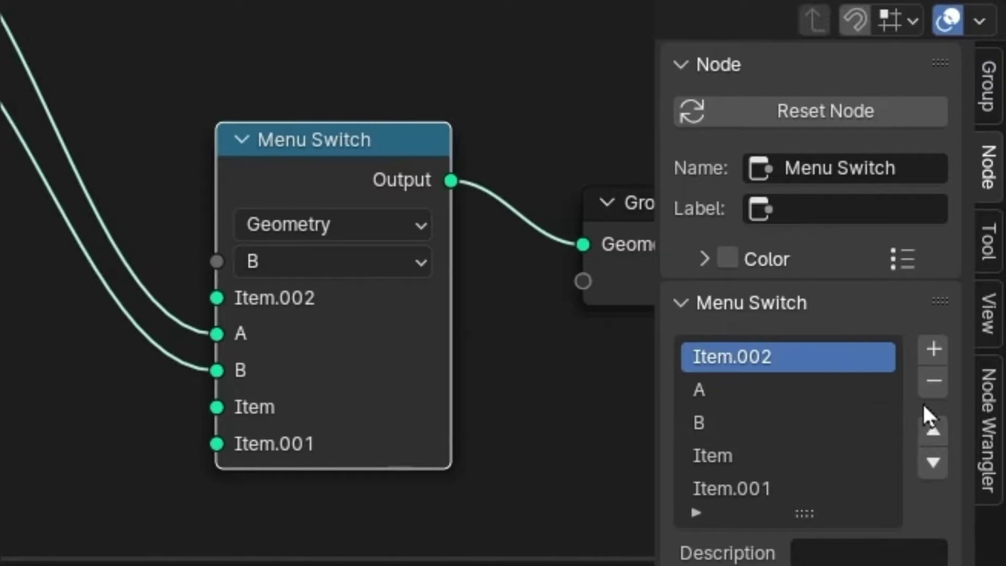
{"action": "left_click", "coordinate": [932, 462]}
{"action": "left_click", "coordinate": [932, 462]}
{"action": "left_click", "coordinate": [932, 462]}
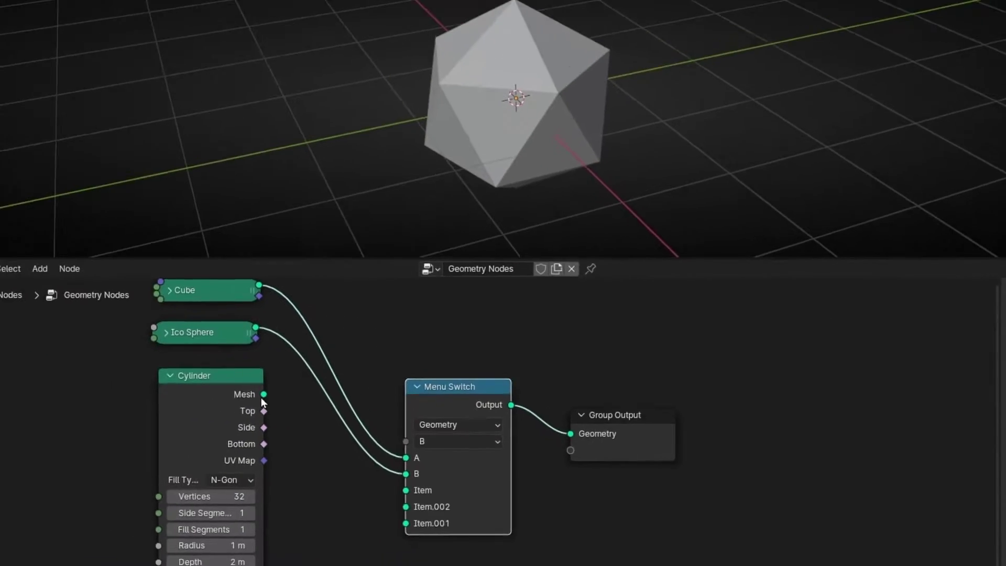
Link the Cylinder's mesh to the Menu Switch's Item input and rename entries A, B and Item as Cube, Ico and Cylinder.
{"action": "left_click_drag", "start_coordinate": [264, 394], "coordinate": [448, 491]}
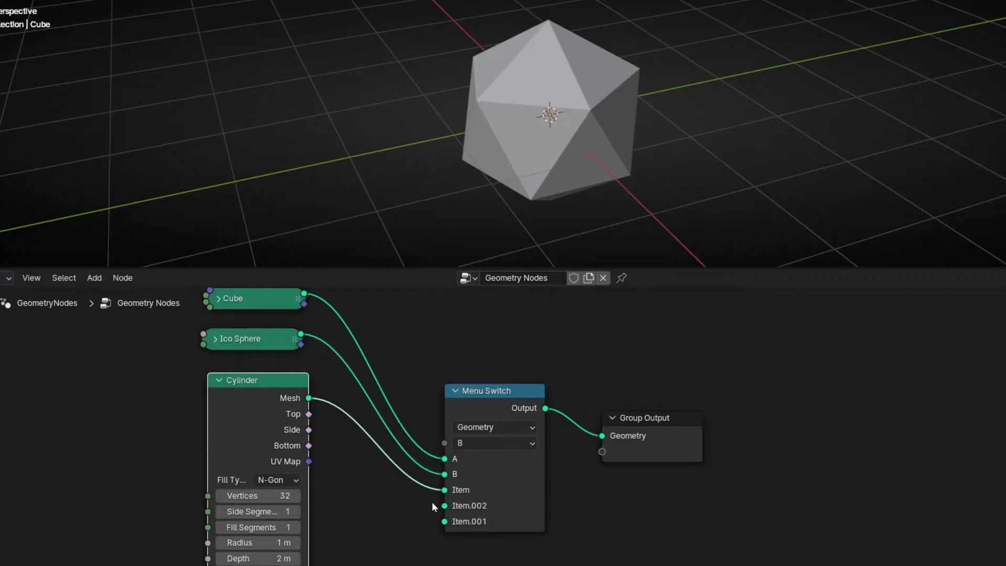
{"action": "key", "text": "n"}
{"action": "left_click", "coordinate": [469, 414]}
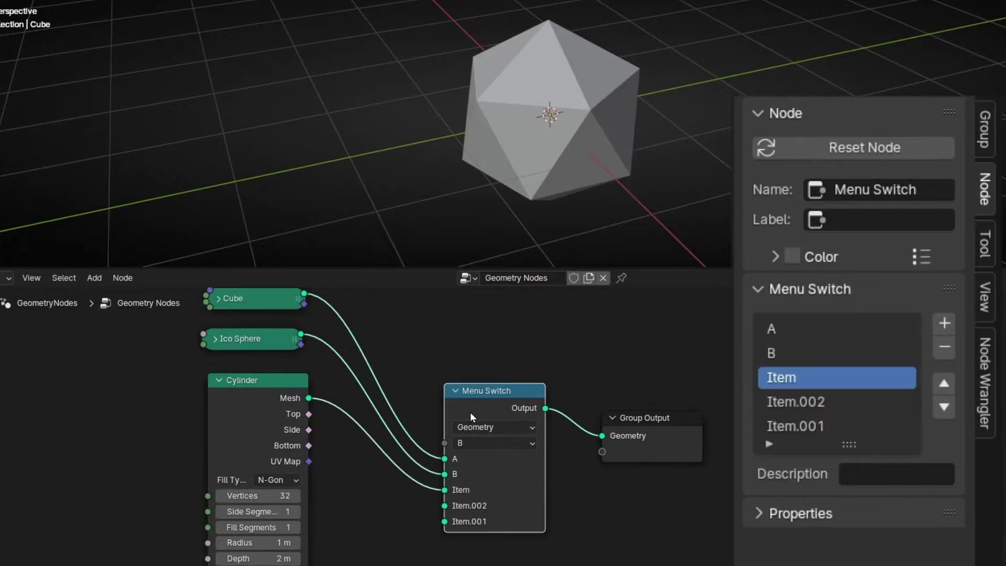
{"action": "double_click", "coordinate": [780, 328]}
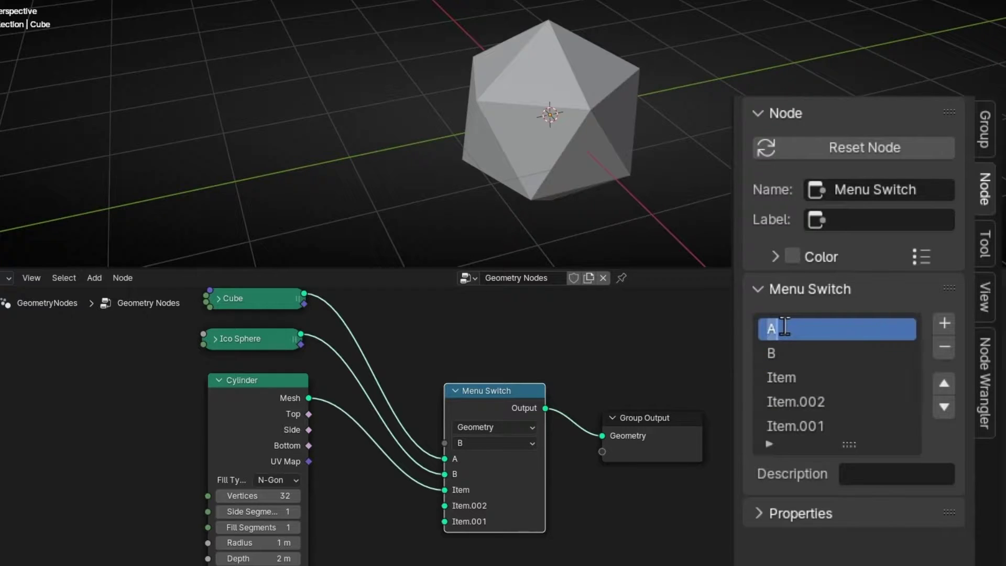
{"action": "type", "text": "Cube"}
{"action": "double_click", "coordinate": [792, 353]}
{"action": "type", "text": "Ico"}
{"action": "double_click", "coordinate": [786, 377]}
{"action": "type", "text": "Cylinder"}
{"action": "key", "text": "Return"}
Remove the unused entries Item.002 and Item.001 from the Menu Switch list.
{"action": "left_click", "coordinate": [786, 402]}
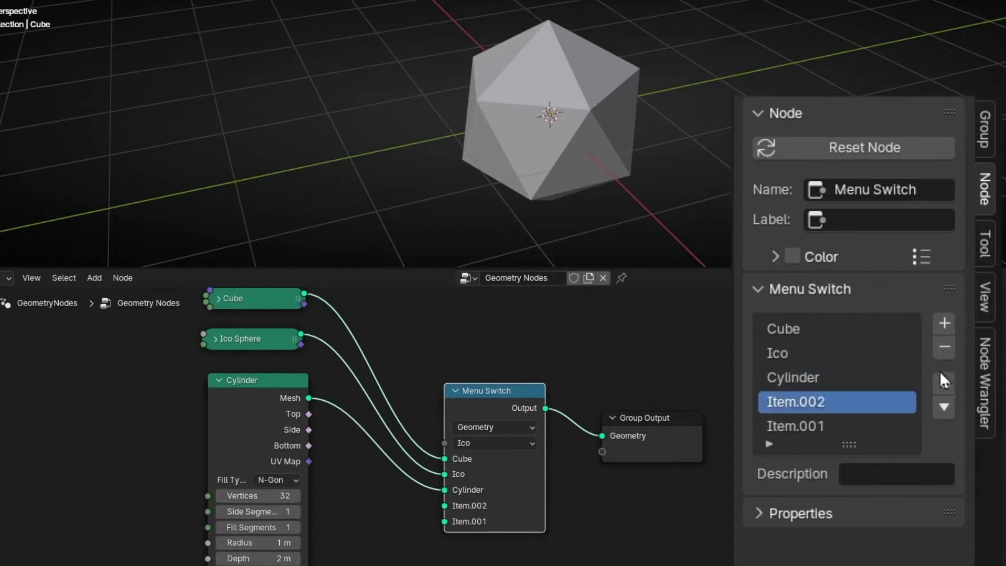
{"action": "left_click", "coordinate": [945, 346]}
{"action": "left_click", "coordinate": [945, 346]}
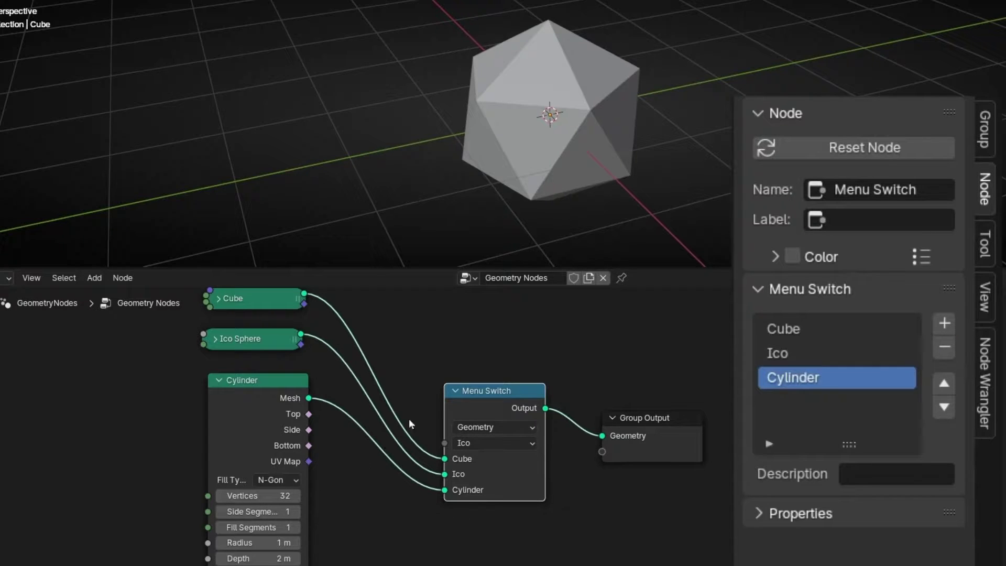
Collapse the Cylinder node and stack the Cube, Ico Sphere and Cylinder nodes closely together beside the Menu Switch.
{"action": "left_click", "coordinate": [219, 380]}
{"action": "key", "text": "n"}
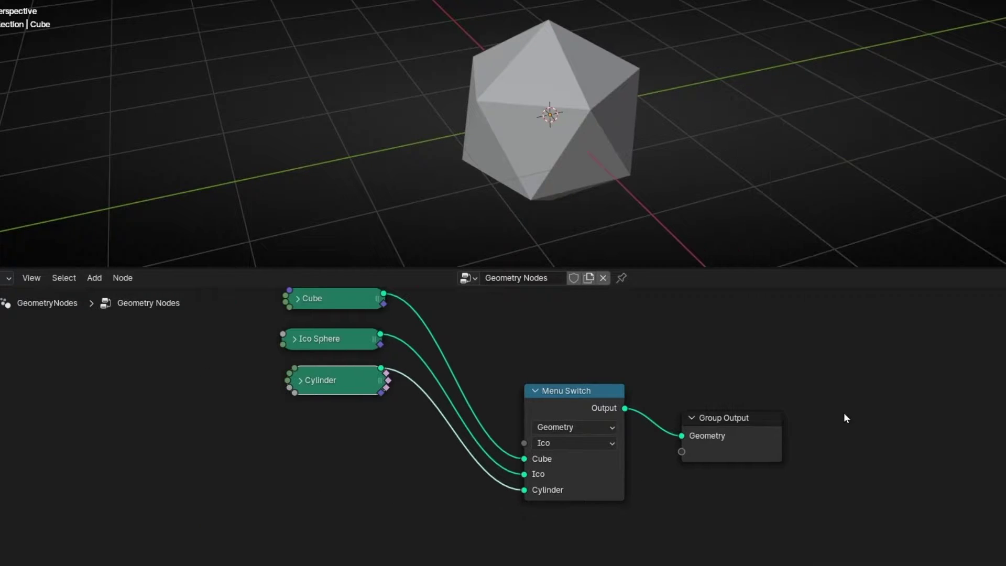
{"action": "left_click_drag", "start_coordinate": [339, 393], "coordinate": [338, 447]}
{"action": "left_click_drag", "start_coordinate": [335, 346], "coordinate": [337, 398]}
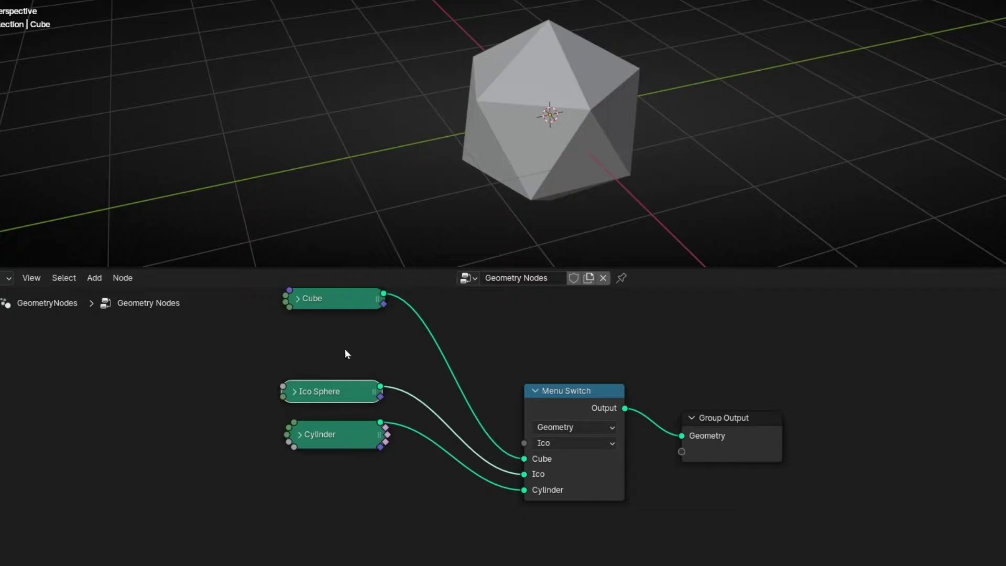
{"action": "left_click_drag", "start_coordinate": [346, 307], "coordinate": [343, 378]}
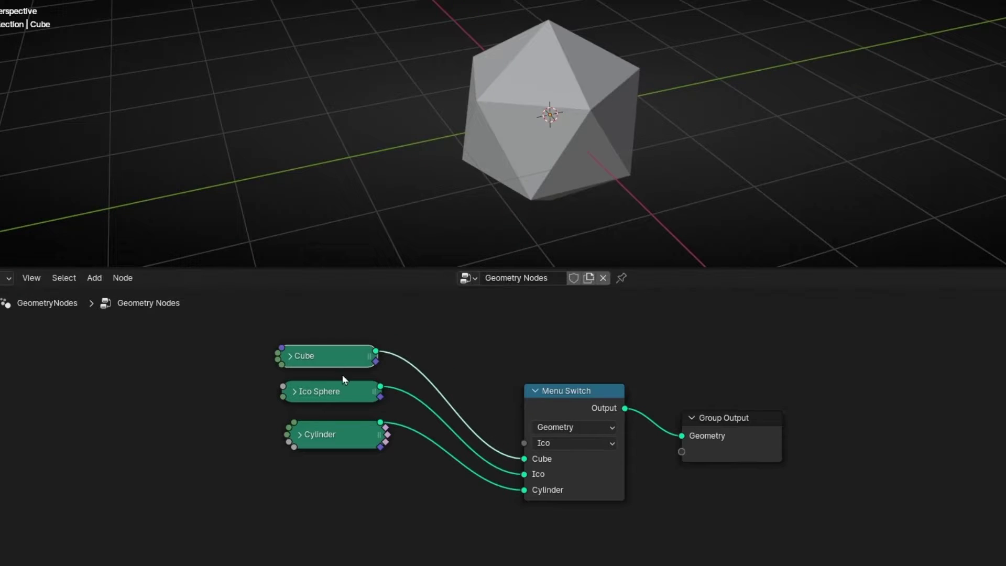
Test the Menu Switch node by selecting Cube, Ico, Cylinder and finally Ico again.
{"action": "left_click", "coordinate": [585, 444]}
{"action": "left_click", "coordinate": [575, 475]}
{"action": "left_click", "coordinate": [574, 444]}
{"action": "left_click", "coordinate": [559, 494]}
{"action": "left_click", "coordinate": [575, 443]}
{"action": "left_click", "coordinate": [568, 504]}
{"action": "left_click", "coordinate": [579, 444]}
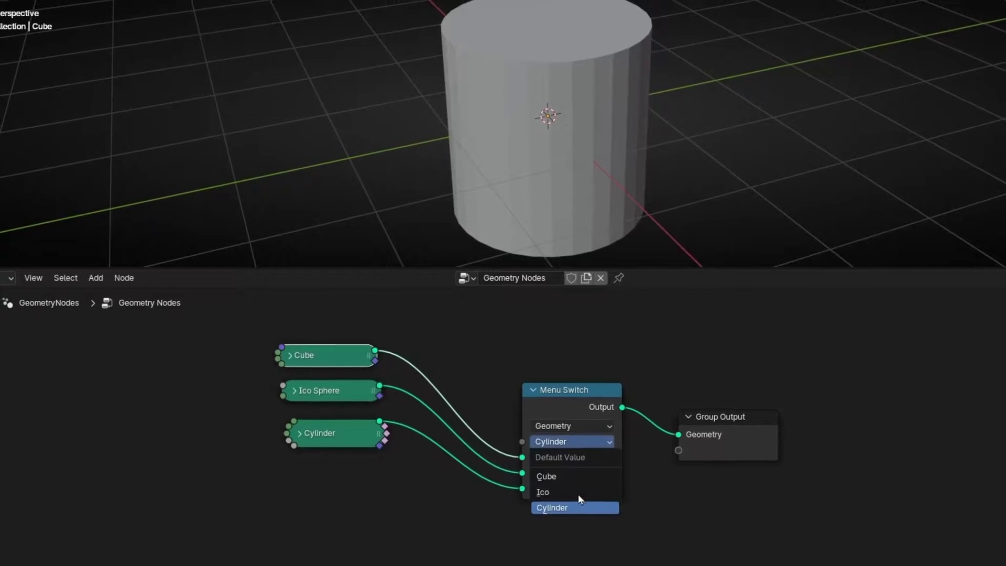
{"action": "left_click", "coordinate": [577, 493]}
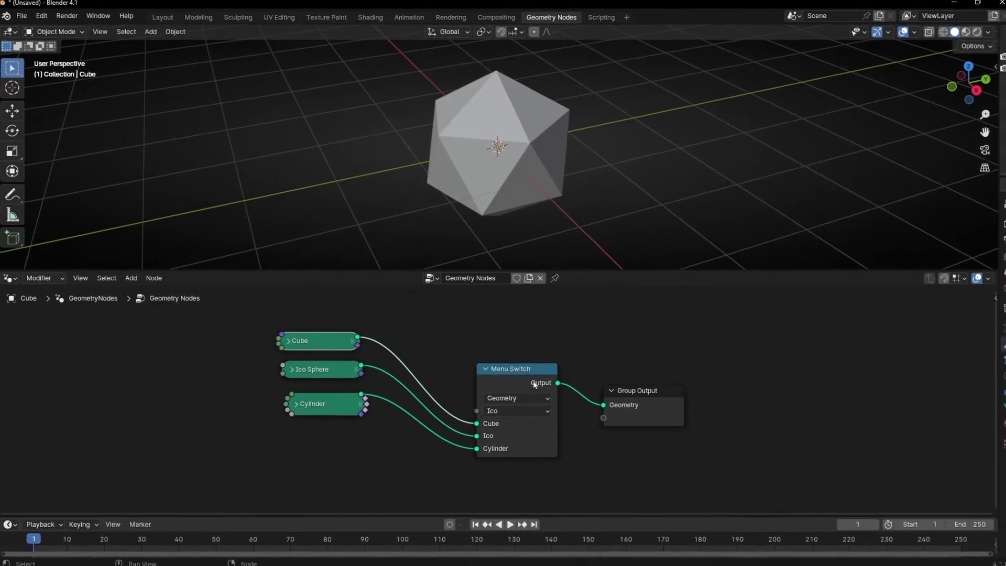
Enlarge the properties area to show the modifier settings and move the three mesh nodes lower beside the Menu Switch.
{"action": "left_click_drag", "start_coordinate": [993, 368], "coordinate": [779, 353]}
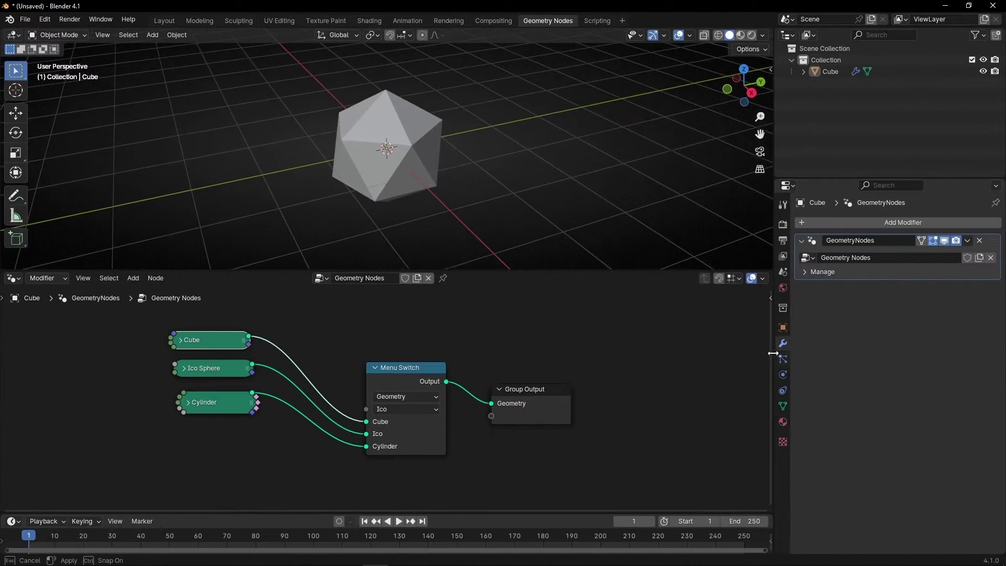
{"action": "key", "text": "ctrl+z"}
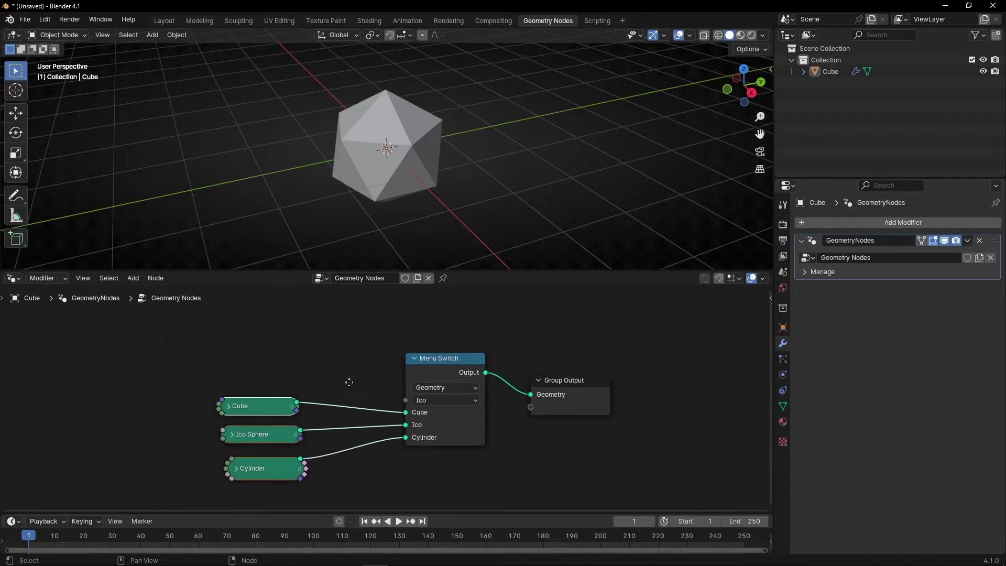
Add a Group Input node above the mesh nodes and link the Menu Switch's menu input to its empty socket.
{"action": "key", "text": "shift+a"}
{"action": "type", "text": "gr"}
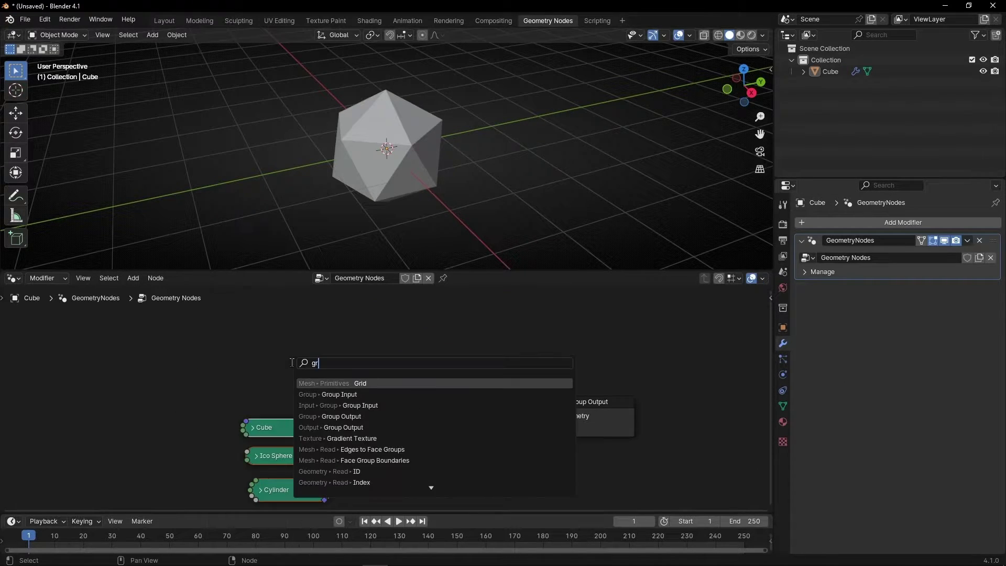
{"action": "type", "text": "ou"}
{"action": "key", "text": "Return"}
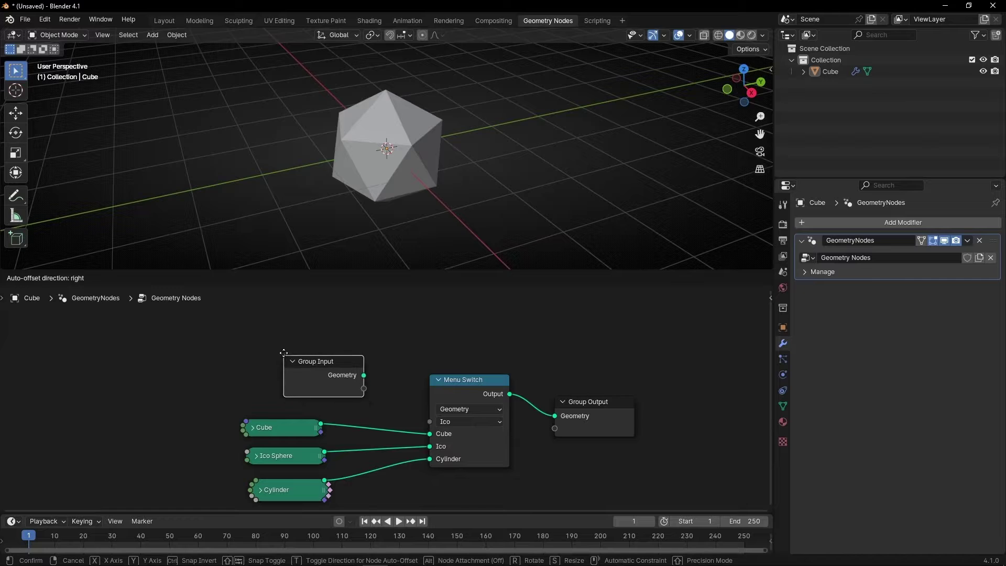
{"action": "left_click", "coordinate": [247, 325]}
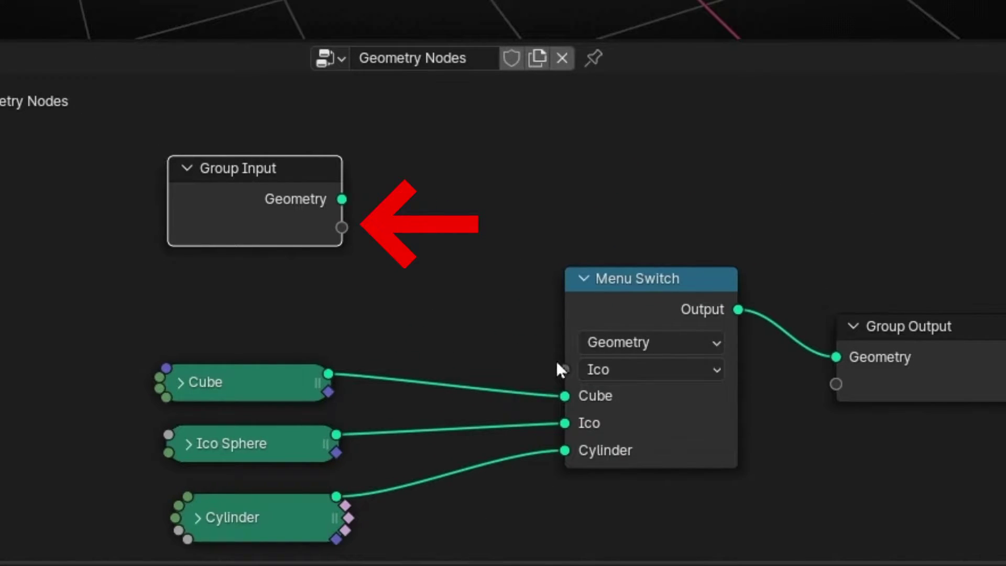
{"action": "left_click_drag", "start_coordinate": [565, 368], "coordinate": [360, 241]}
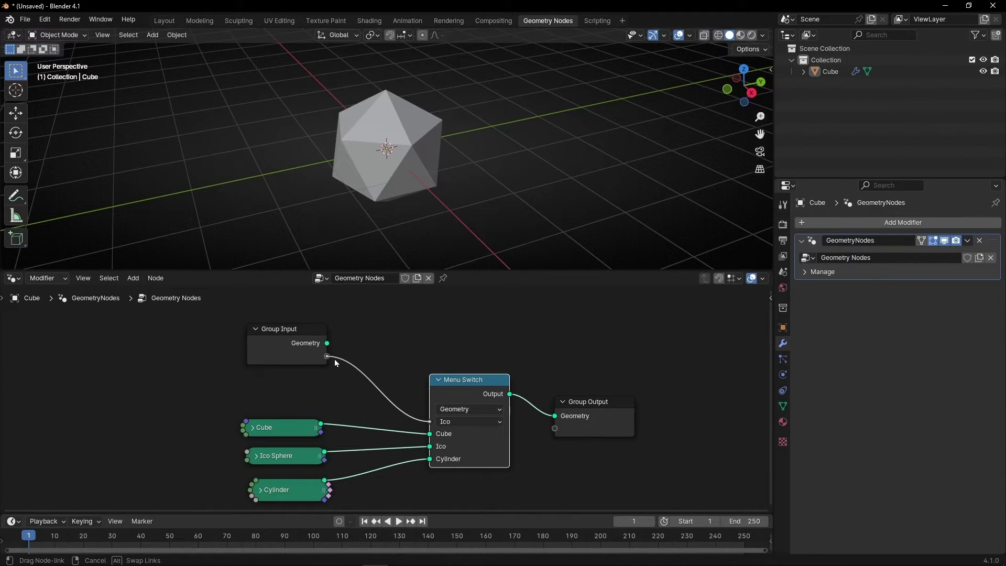
{"action": "left_click_drag", "start_coordinate": [336, 362], "coordinate": [335, 363]}
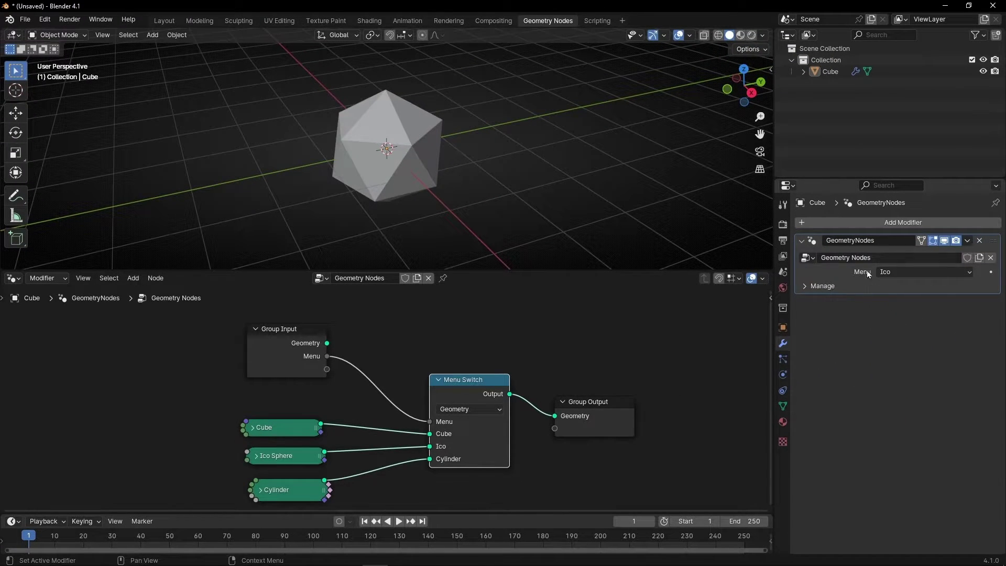
Test the modifier's Menu option by switching between Cube, Cylinder and Ico, leaving it on Cube.
{"action": "left_click", "coordinate": [911, 275]}
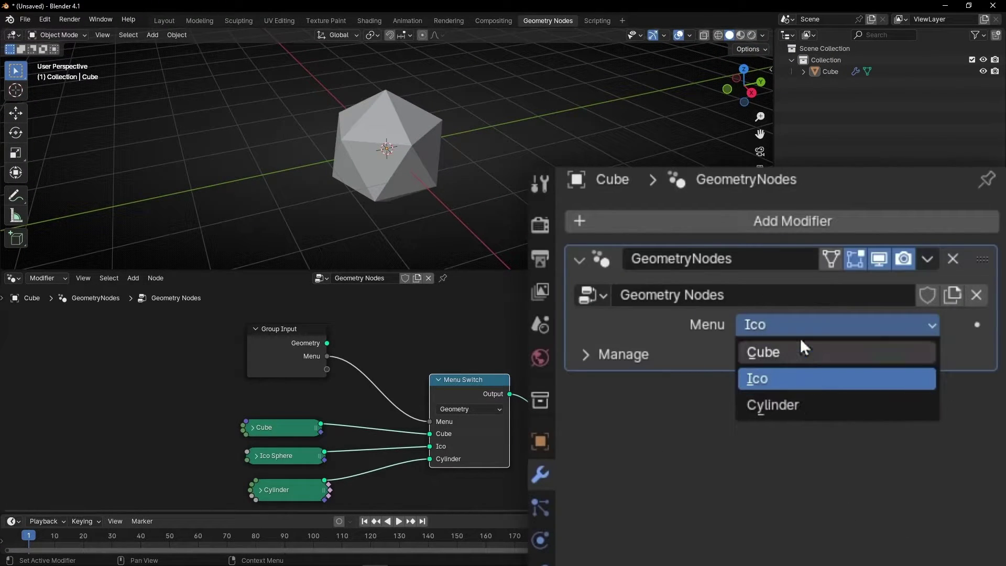
{"action": "left_click", "coordinate": [798, 353]}
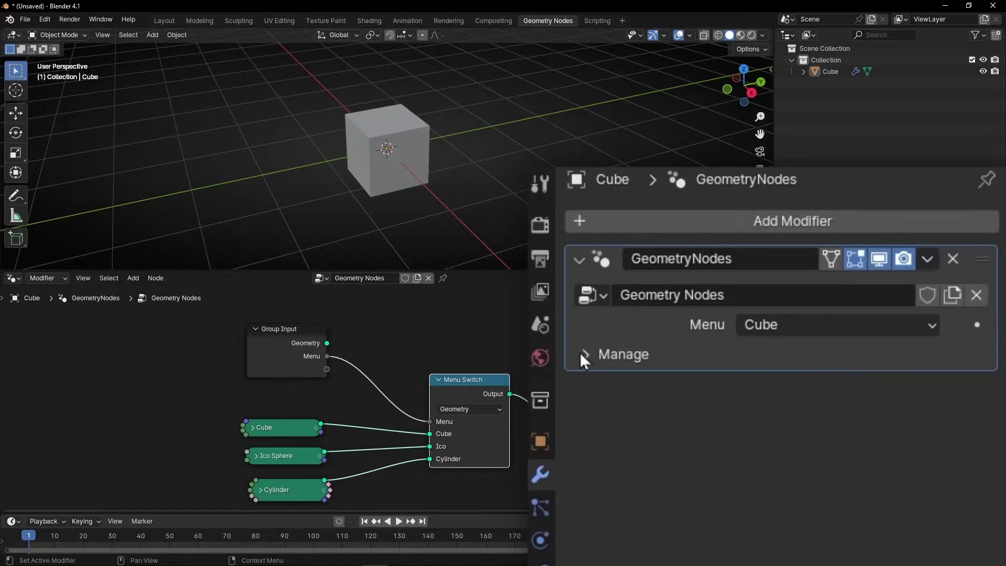
{"action": "left_click", "coordinate": [781, 322]}
{"action": "left_click", "coordinate": [797, 348]}
{"action": "left_click", "coordinate": [797, 325]}
{"action": "left_click", "coordinate": [797, 404]}
{"action": "left_click", "coordinate": [804, 325]}
{"action": "left_click", "coordinate": [805, 378]}
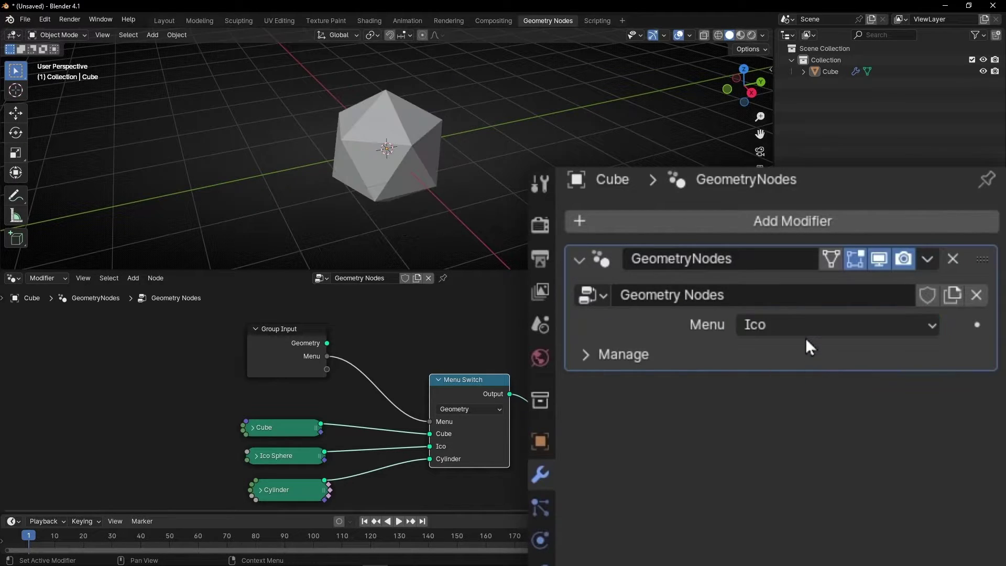
{"action": "left_click", "coordinate": [806, 328]}
{"action": "left_click", "coordinate": [806, 352]}
{"action": "left_click", "coordinate": [804, 326]}
{"action": "left_click", "coordinate": [803, 405]}
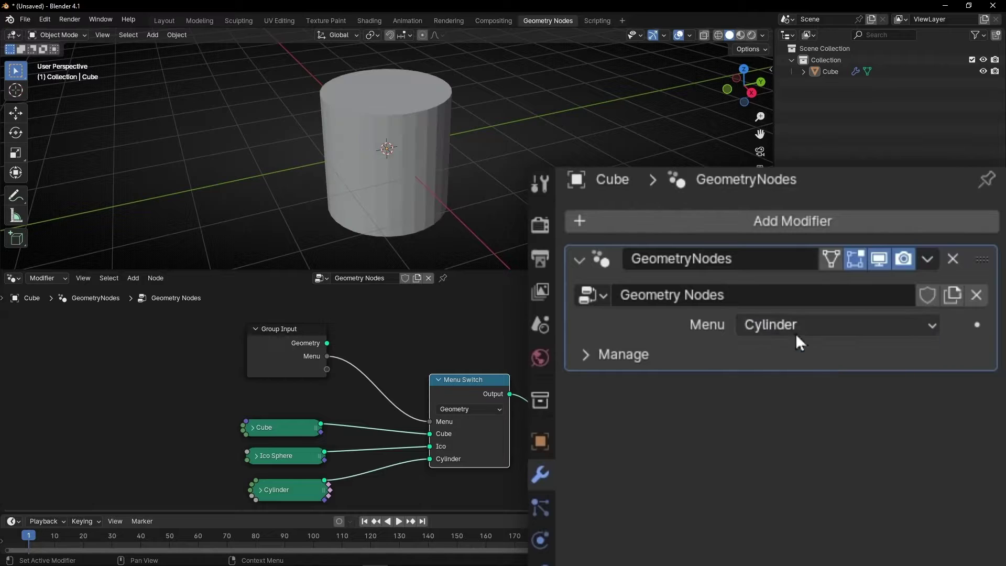
{"action": "left_click", "coordinate": [795, 333]}
{"action": "left_click", "coordinate": [770, 352]}
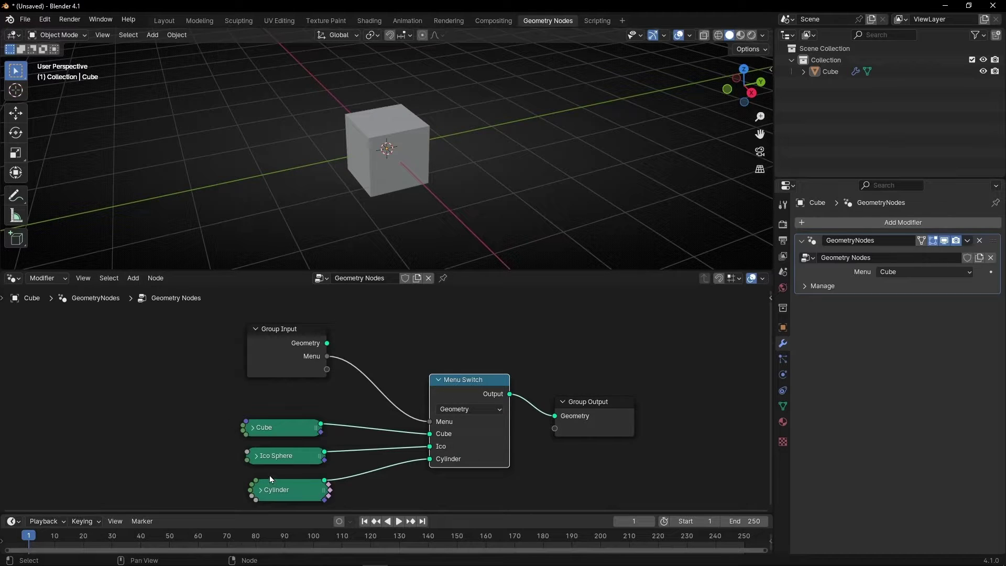
Add a Monkey mesh object to the scene, placed beside the cube, and hide it in the viewport.
{"action": "left_click", "coordinate": [153, 35]}
{"action": "mouse_move", "coordinate": [173, 47]}
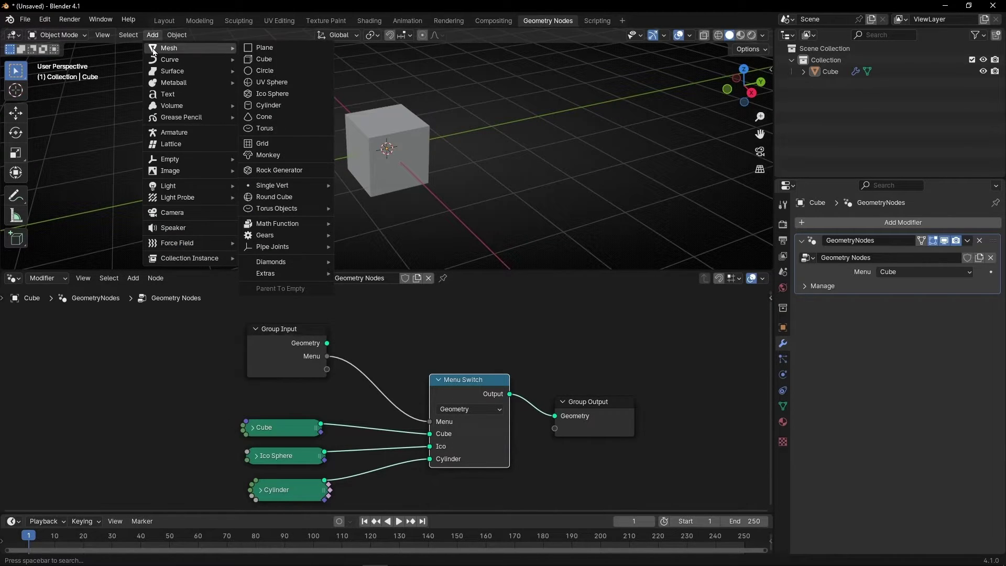
{"action": "left_click", "coordinate": [277, 156]}
{"action": "left_click_drag", "start_coordinate": [408, 157], "coordinate": [307, 168]}
{"action": "left_click", "coordinate": [983, 83]}
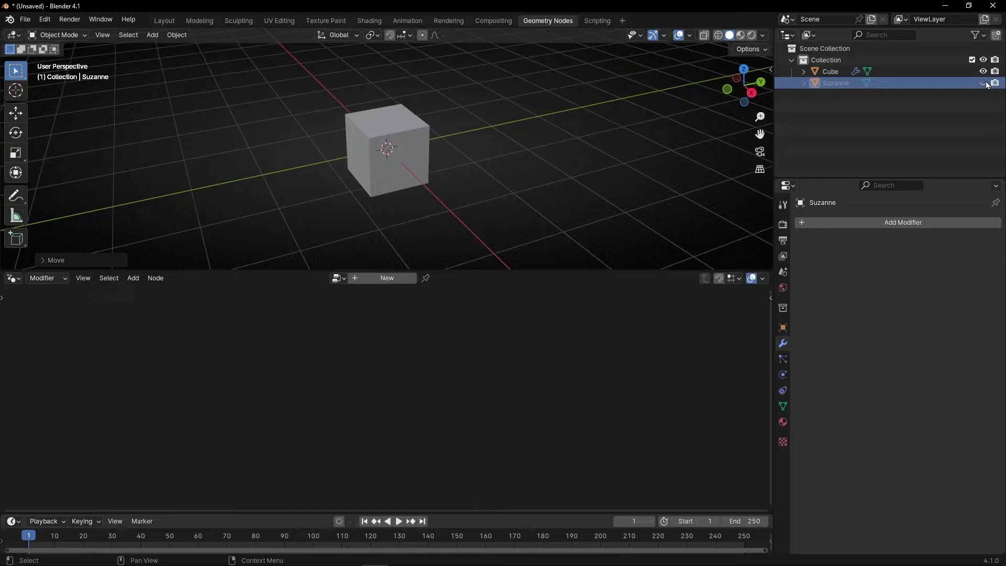
With the Cube active, bring the Suzanne object into its node tree as an Object Info node placed below the Cylinder node.
{"action": "left_click", "coordinate": [847, 72]}
{"action": "left_click_drag", "start_coordinate": [844, 84], "coordinate": [380, 487]}
{"action": "middle_click_drag", "start_coordinate": [479, 483], "coordinate": [493, 379]}
{"action": "left_click_drag", "start_coordinate": [420, 396], "coordinate": [306, 432]}
Add a fourth item named Monkey to the Menu Switch node.
{"action": "left_click", "coordinate": [467, 358]}
{"action": "key", "text": "n"}
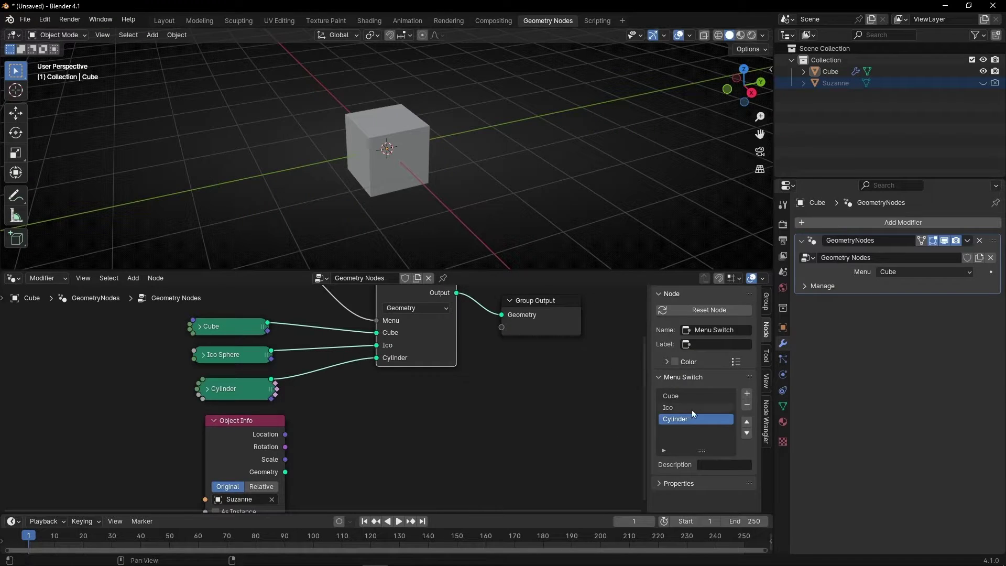
{"action": "left_click", "coordinate": [747, 393]}
{"action": "double_click", "coordinate": [681, 430]}
{"action": "type", "text": "Monkey"}
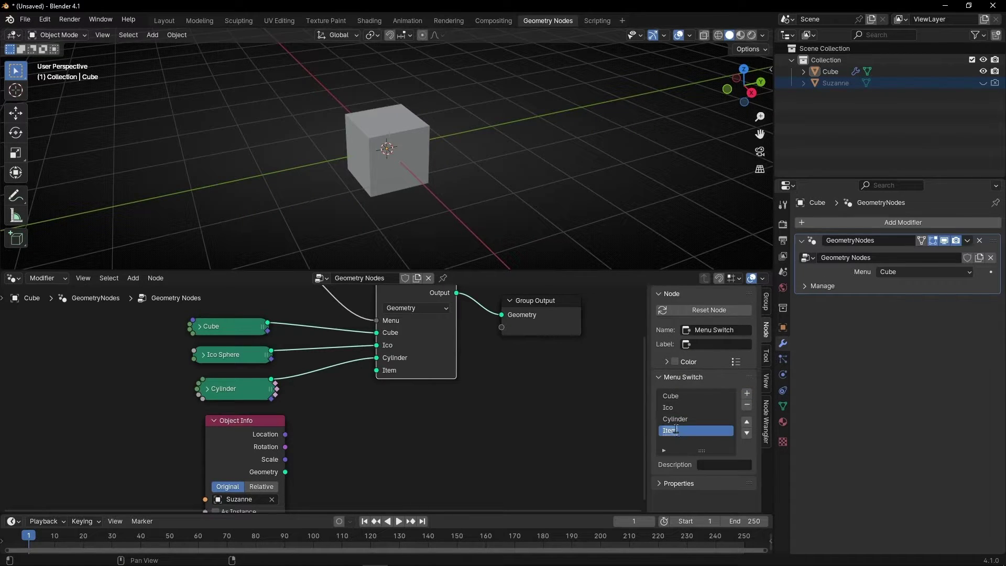
{"action": "key", "text": "Return"}
Link the Object Info node's Geometry output to the Menu Switch's Monkey input and frame the whole node tree.
{"action": "left_click_drag", "start_coordinate": [285, 471], "coordinate": [376, 370]}
{"action": "key", "text": "n"}
{"action": "key", "text": "Home"}
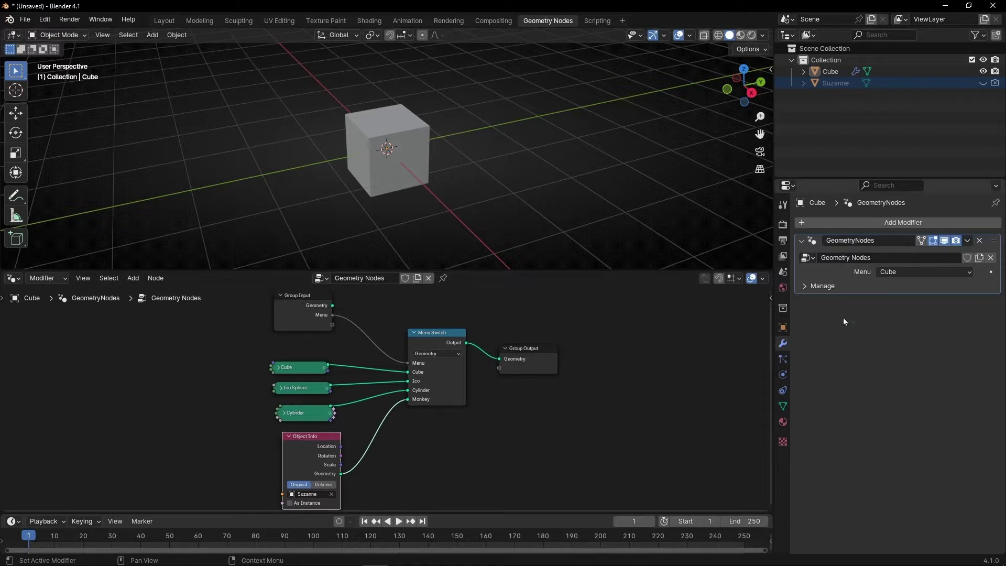
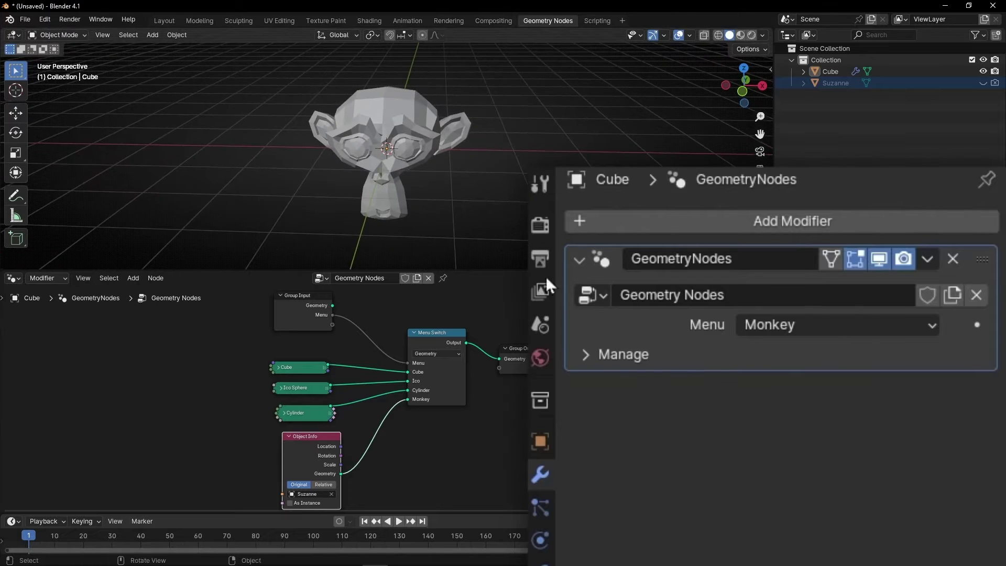
Test the modifier's Menu option by switching through Cube, Ico and Cylinder, leaving it on Monkey.
{"action": "left_click", "coordinate": [809, 322]}
{"action": "left_click", "coordinate": [803, 348]}
{"action": "left_click", "coordinate": [816, 332]}
{"action": "left_click", "coordinate": [802, 378]}
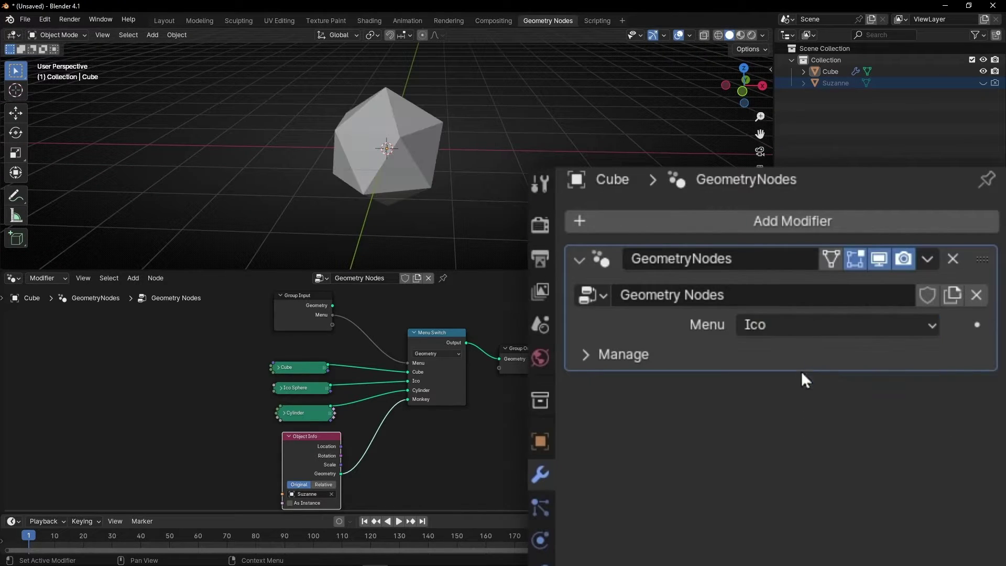
{"action": "left_click", "coordinate": [809, 326]}
{"action": "left_click", "coordinate": [809, 405]}
{"action": "left_click", "coordinate": [806, 331]}
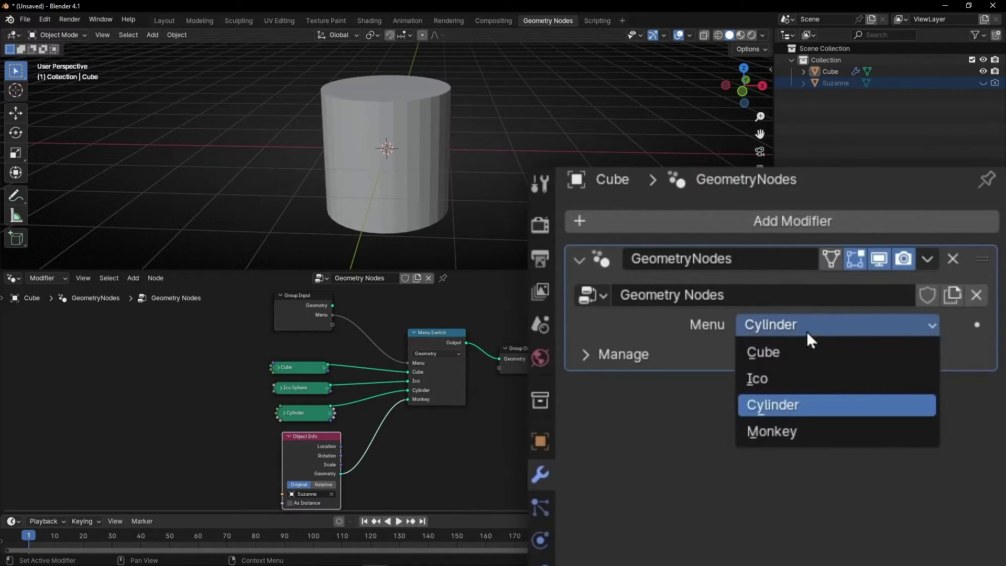
{"action": "left_click", "coordinate": [797, 419]}
{"action": "middle_click_drag", "start_coordinate": [538, 198], "coordinate": [518, 197]}
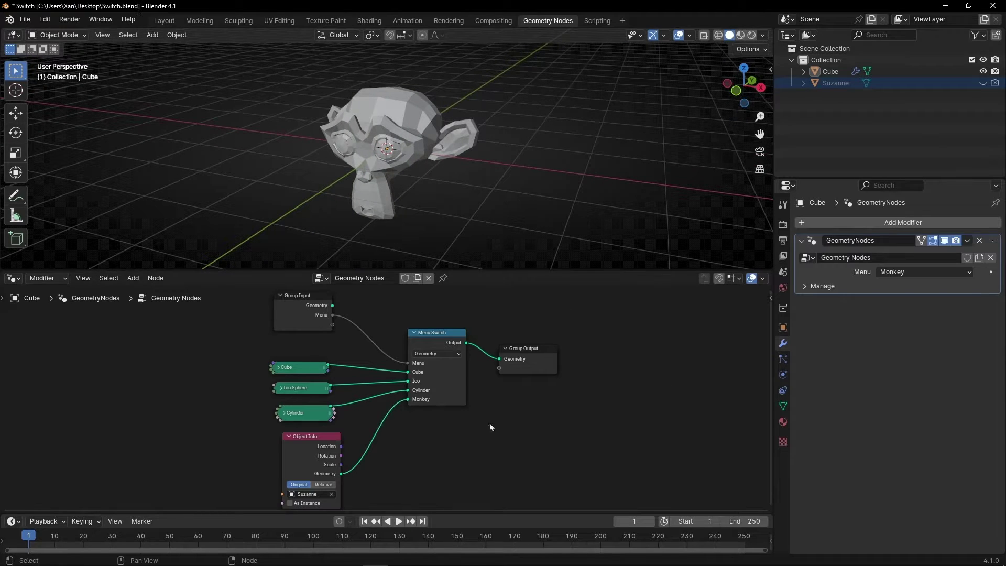
Move the Group Output node away from the Menu Switch to make room and switch the viewport to Material Preview shading.
{"action": "scroll", "coordinate": [656, 341], "scroll_direction": "up", "scroll_amount": 3}
{"action": "left_click_drag", "start_coordinate": [463, 395], "coordinate": [673, 394]}
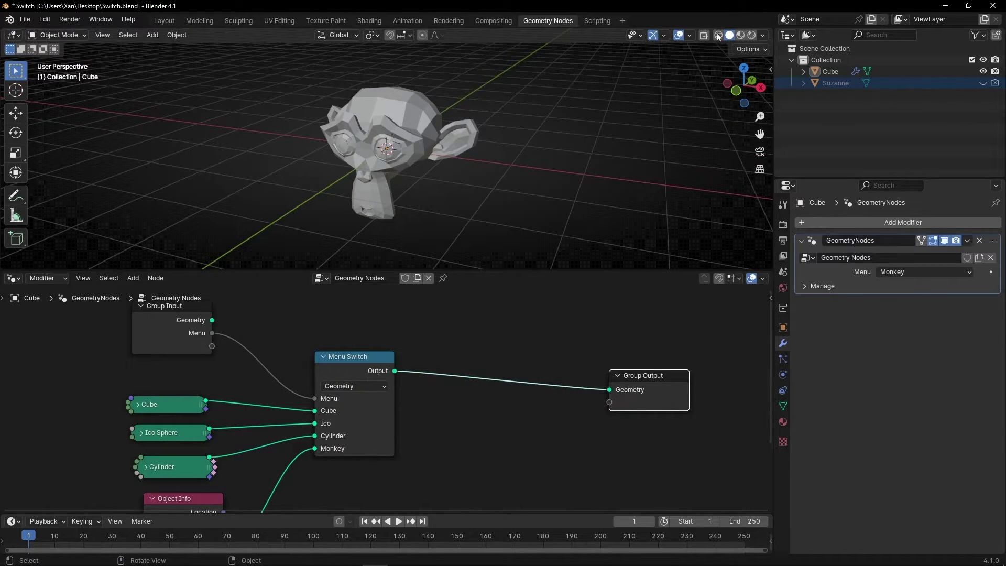
{"action": "left_click", "coordinate": [740, 37]}
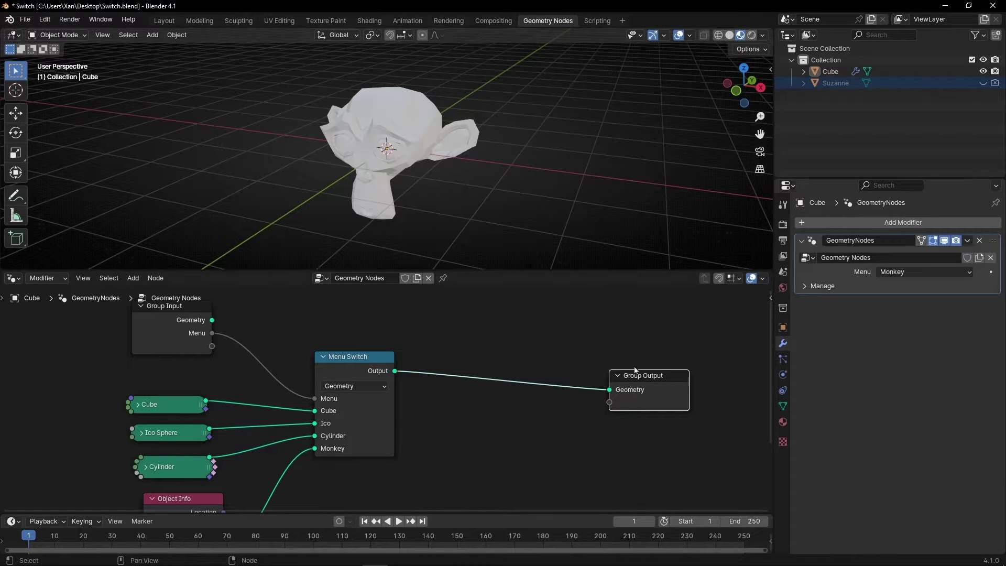
Insert a Set Material node between the Menu Switch and Group Output and assign the existing Material to it.
{"action": "left_click_drag", "start_coordinate": [641, 390], "coordinate": [668, 382]}
{"action": "key", "text": "shift+a"}
{"action": "type", "text": "set mat"}
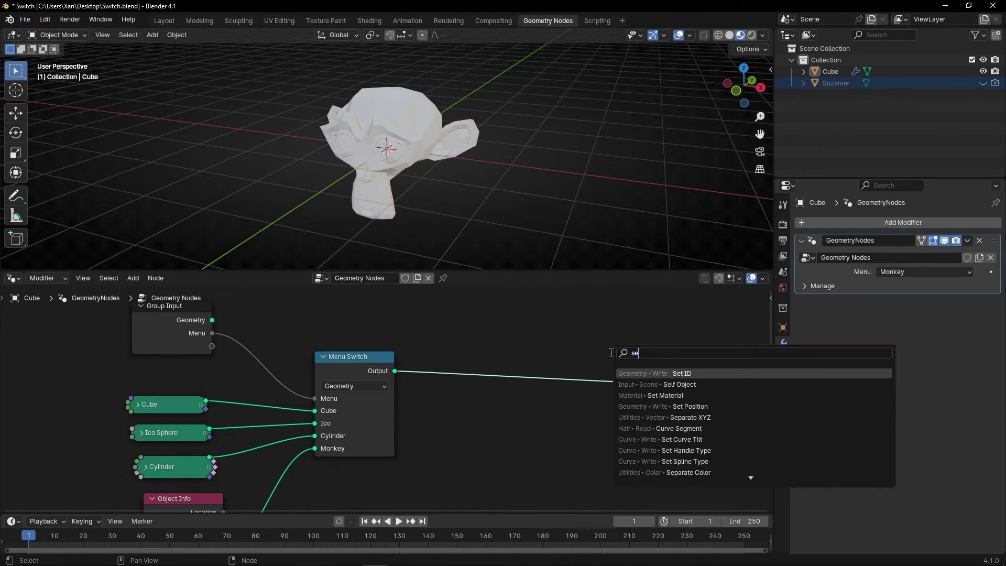
{"action": "key", "text": "Return"}
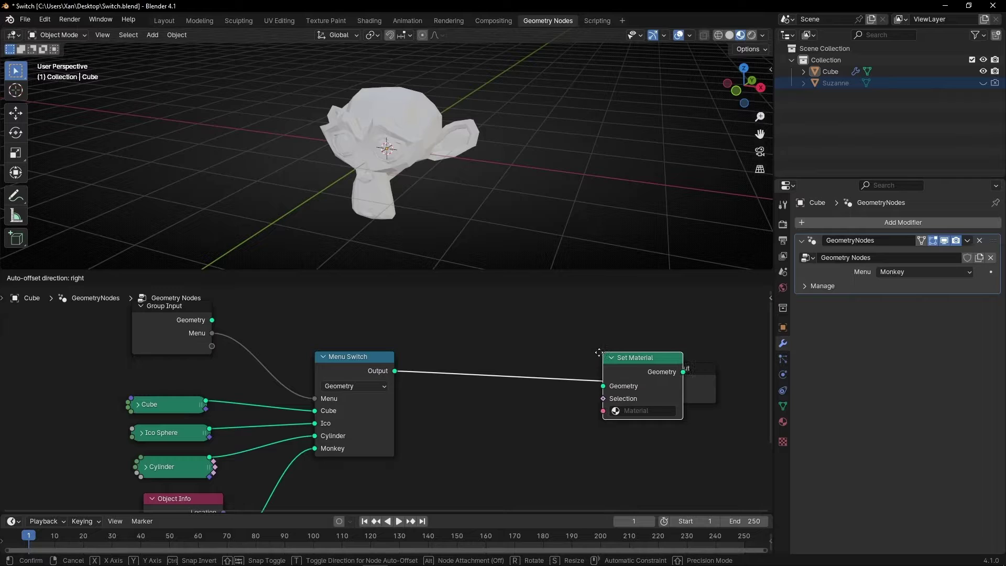
{"action": "left_click", "coordinate": [561, 348]}
{"action": "left_click", "coordinate": [563, 400]}
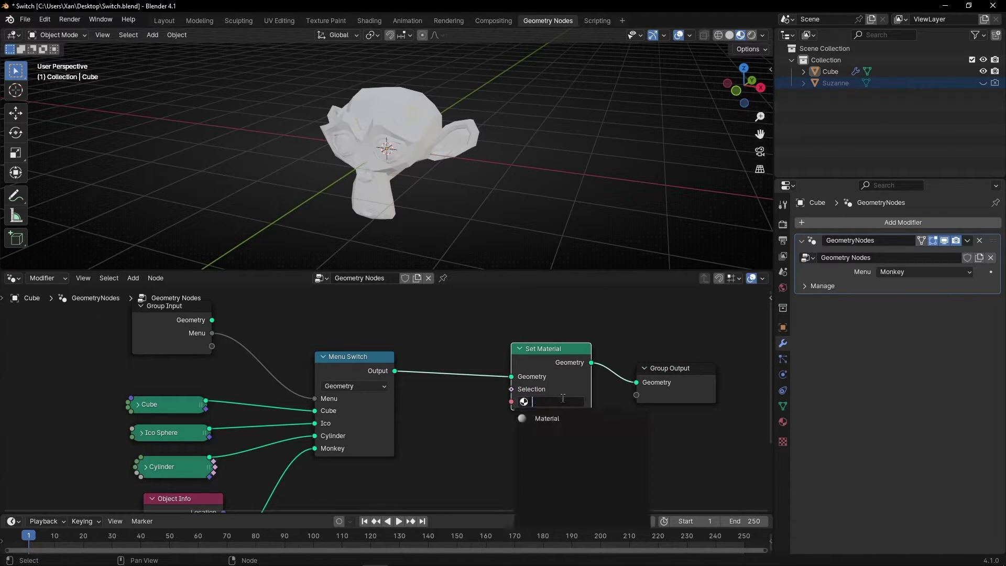
{"action": "left_click", "coordinate": [555, 419]}
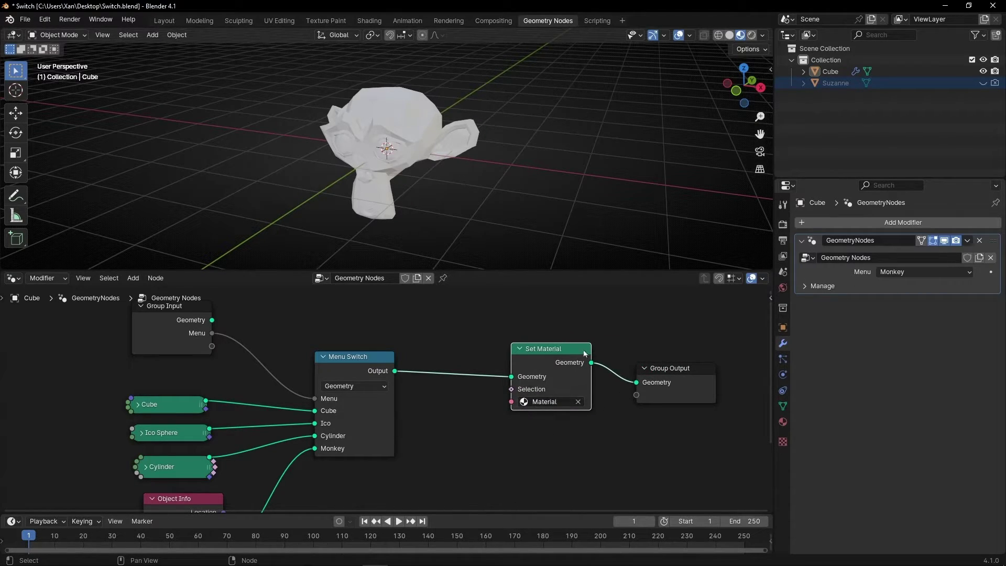
Change the base color of the cube's material to blue.
{"action": "left_click", "coordinate": [783, 422]}
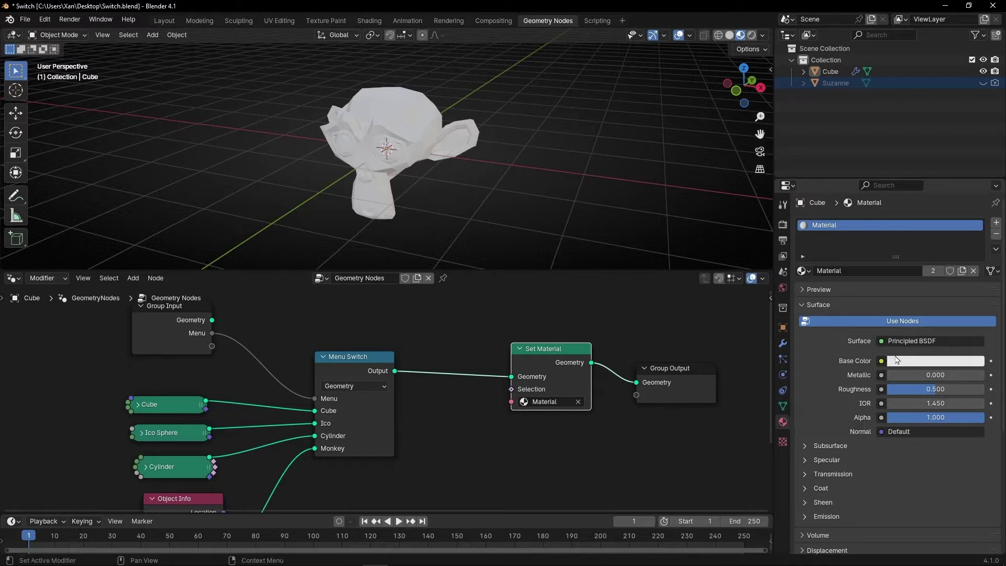
{"action": "left_click", "coordinate": [906, 363]}
{"action": "left_click", "coordinate": [938, 208]}
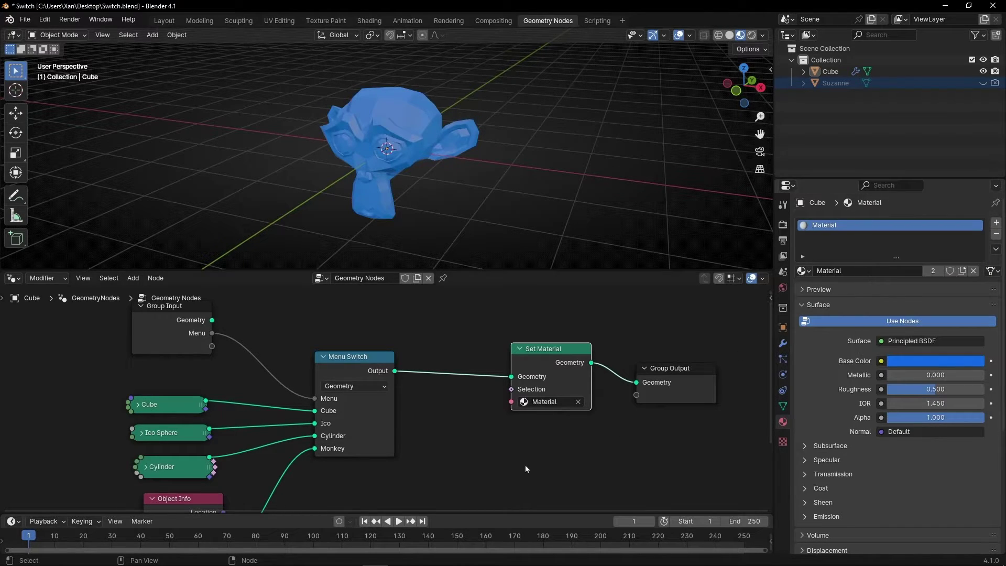
Space out the nodes and add a second Menu Switch node feeding the Set Material node's Material input.
{"action": "scroll", "coordinate": [396, 431], "scroll_direction": "up", "scroll_amount": 1}
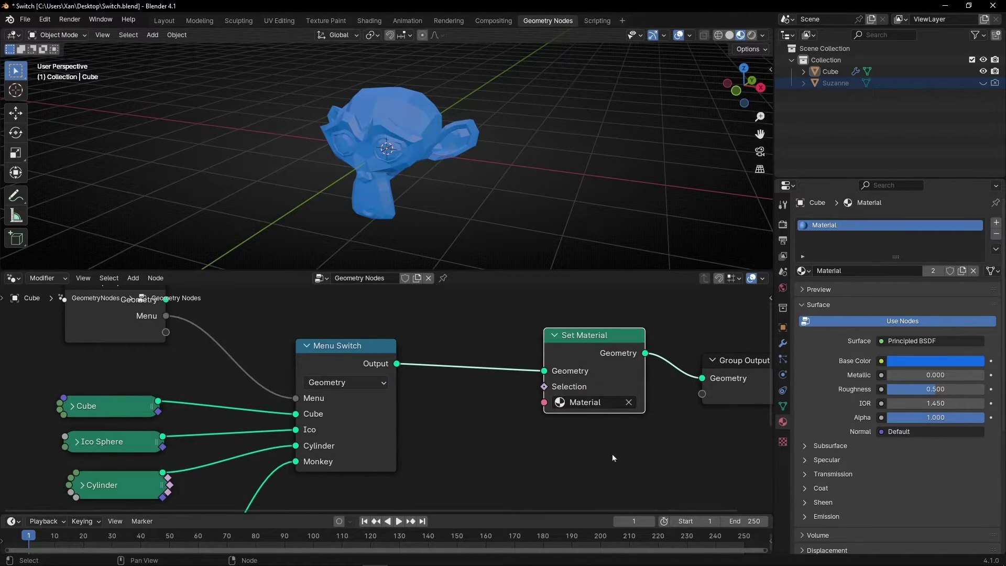
{"action": "scroll", "coordinate": [612, 457], "scroll_direction": "down", "scroll_amount": 3, "text": "ctrl"}
{"action": "left_click_drag", "start_coordinate": [587, 362], "coordinate": [642, 355]}
{"action": "left_click_drag", "start_coordinate": [470, 369], "coordinate": [513, 371]}
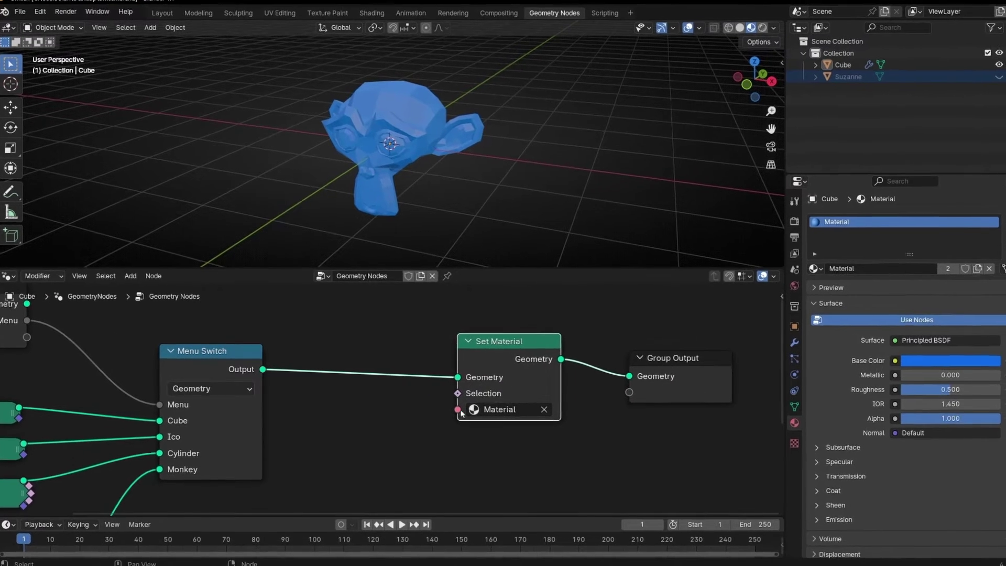
{"action": "left_click_drag", "start_coordinate": [457, 409], "coordinate": [382, 430]}
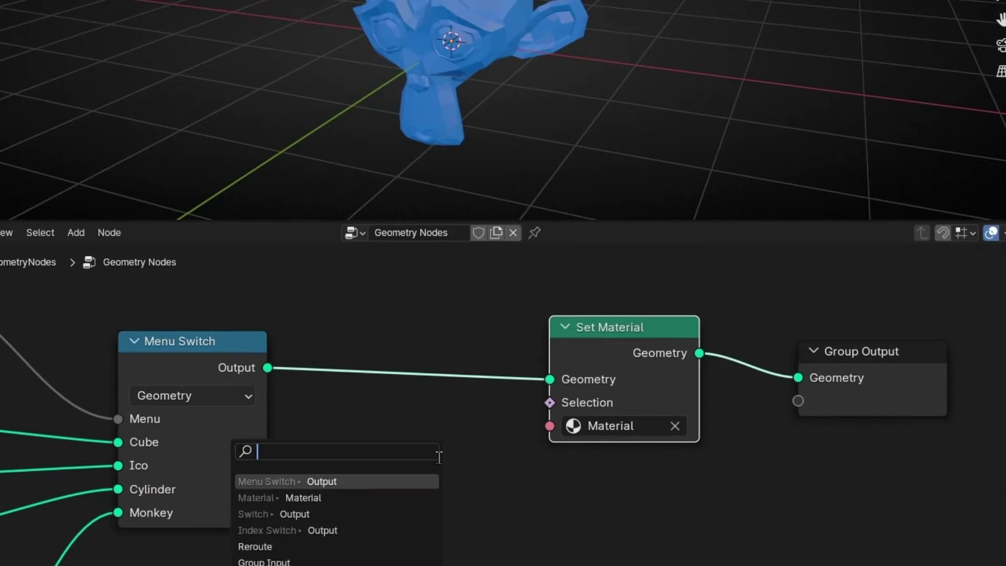
{"action": "type", "text": "menu"}
{"action": "key", "text": "Return"}
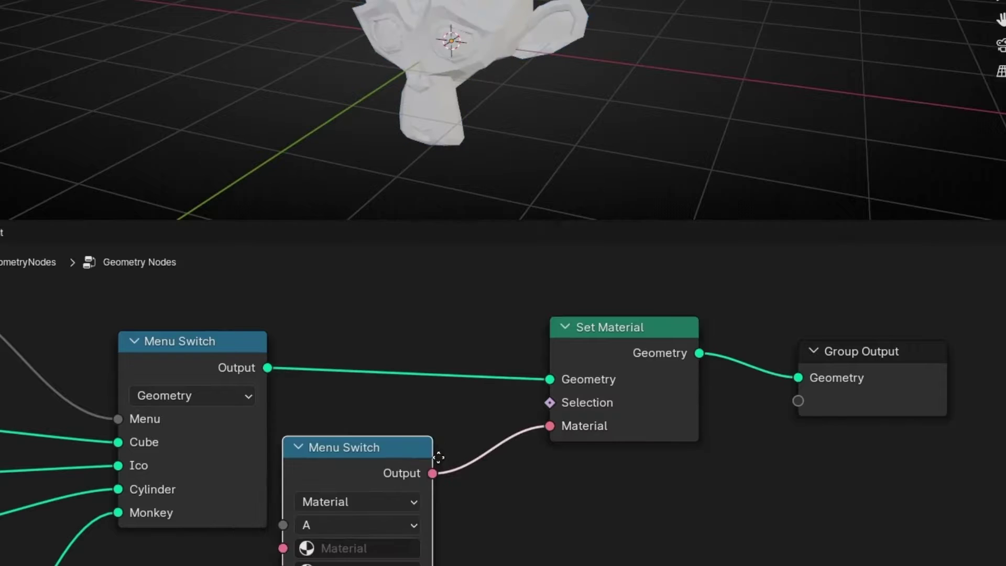
{"action": "left_click", "coordinate": [459, 426]}
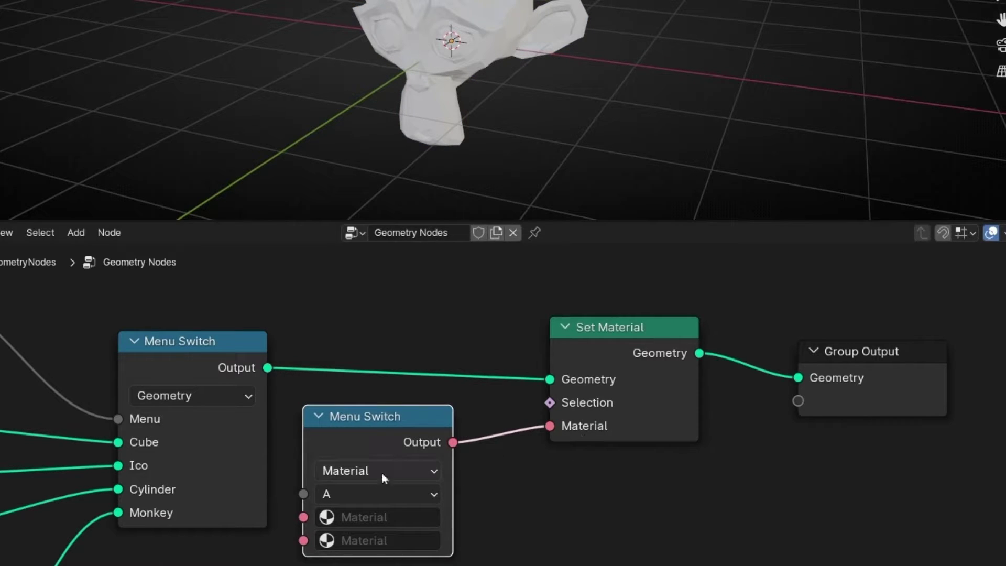
Keep the new Menu Switch's data type as Material, shift the node closer to Set Material, and assign Material to its first input.
{"action": "left_click", "coordinate": [413, 474]}
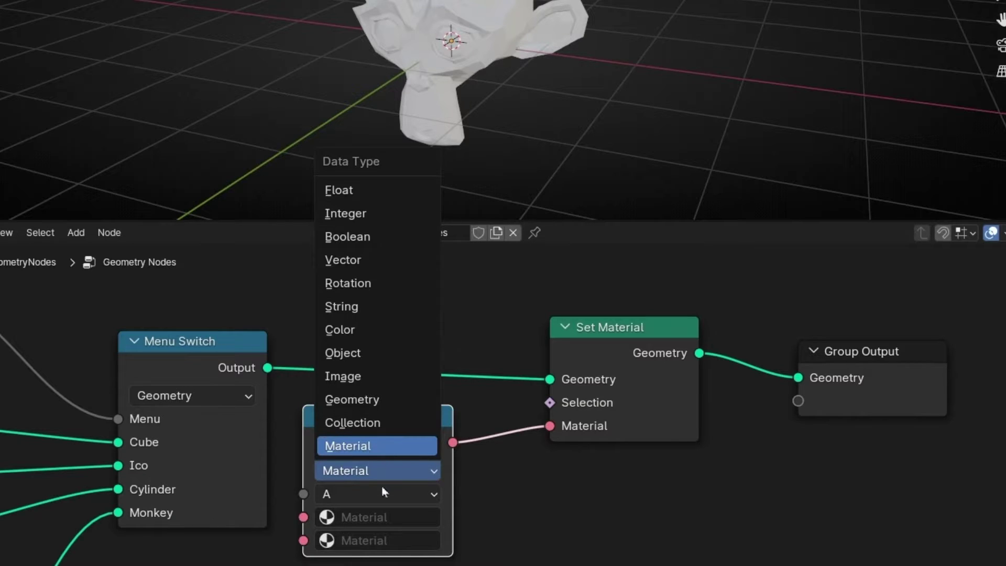
{"action": "middle_click_drag", "start_coordinate": [453, 462], "coordinate": [515, 410]}
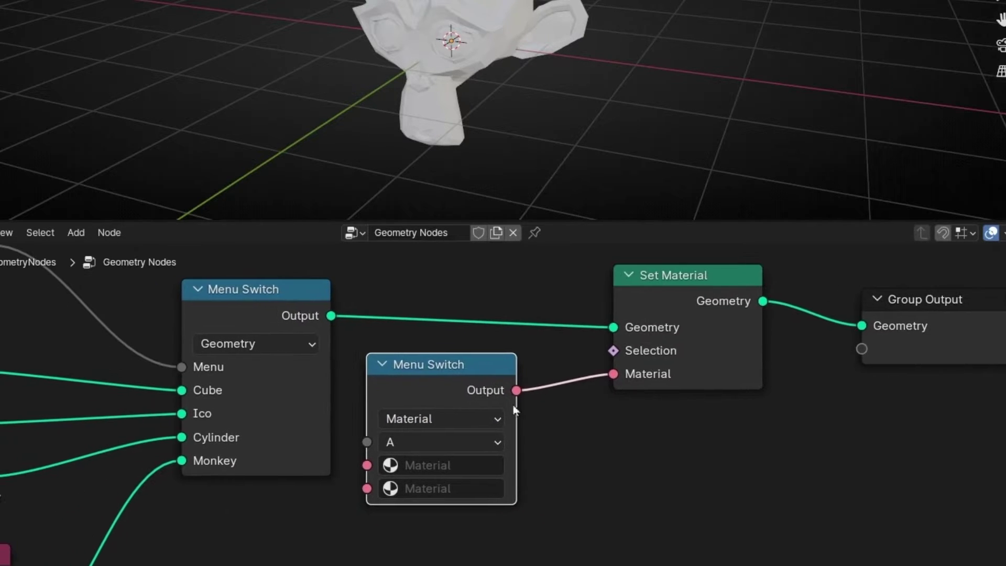
{"action": "left_click_drag", "start_coordinate": [469, 375], "coordinate": [510, 394]}
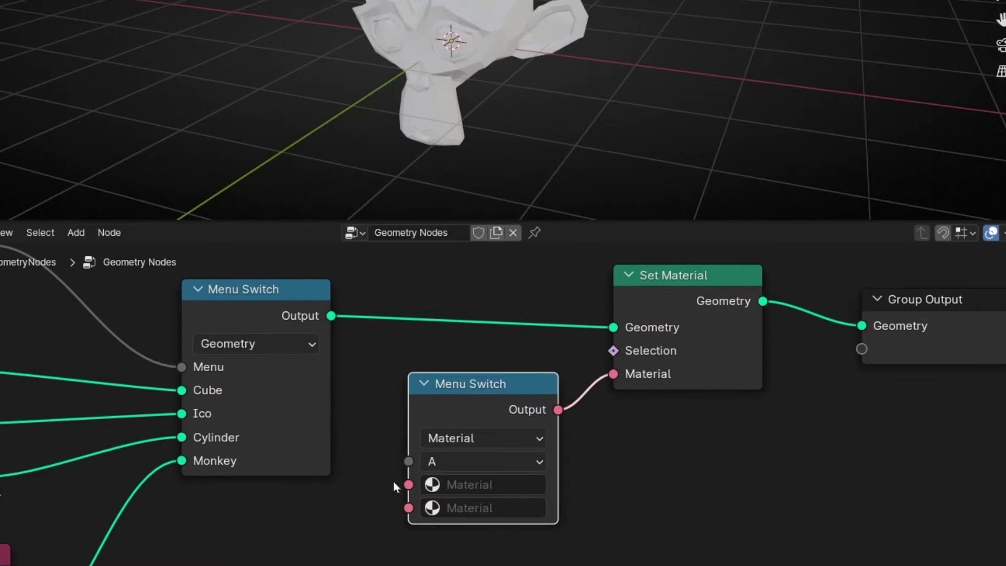
{"action": "left_click", "coordinate": [481, 486]}
{"action": "left_click", "coordinate": [492, 259]}
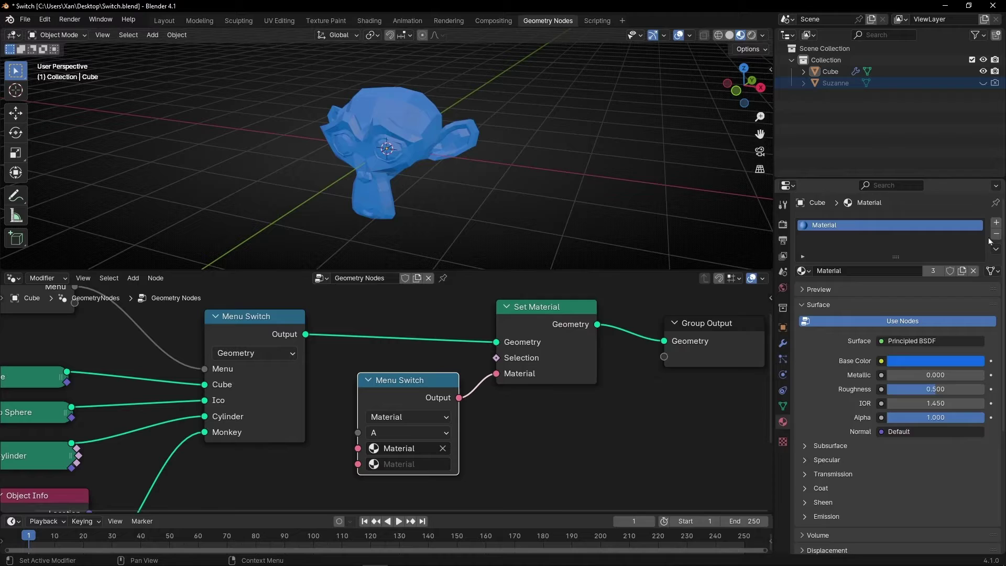
Add a new material slot to the cube with a red base color and name its material Red.
{"action": "left_click", "coordinate": [996, 222]}
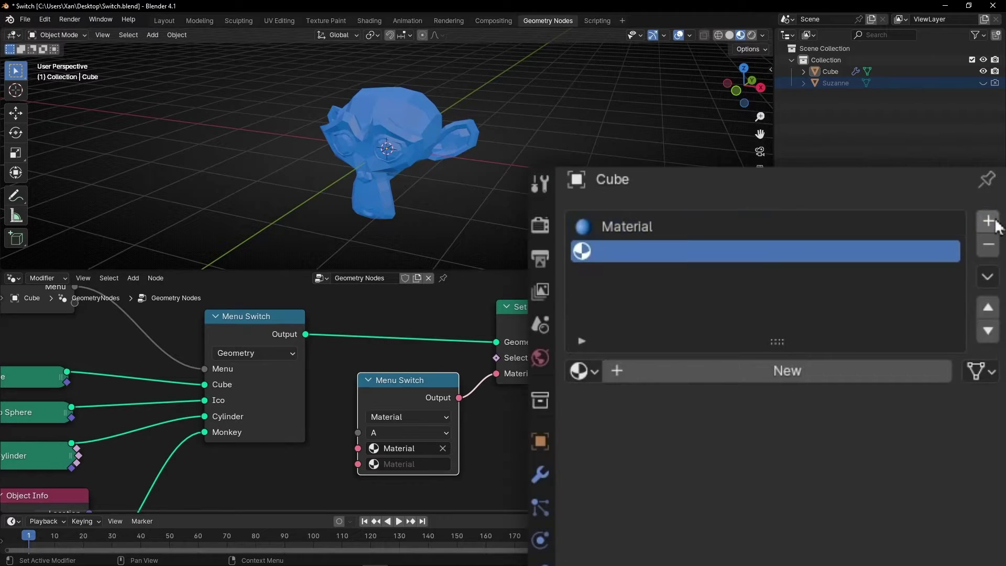
{"action": "left_click", "coordinate": [760, 370]}
{"action": "left_click", "coordinate": [859, 560]}
{"action": "left_click_drag", "start_coordinate": [773, 317], "coordinate": [836, 383]}
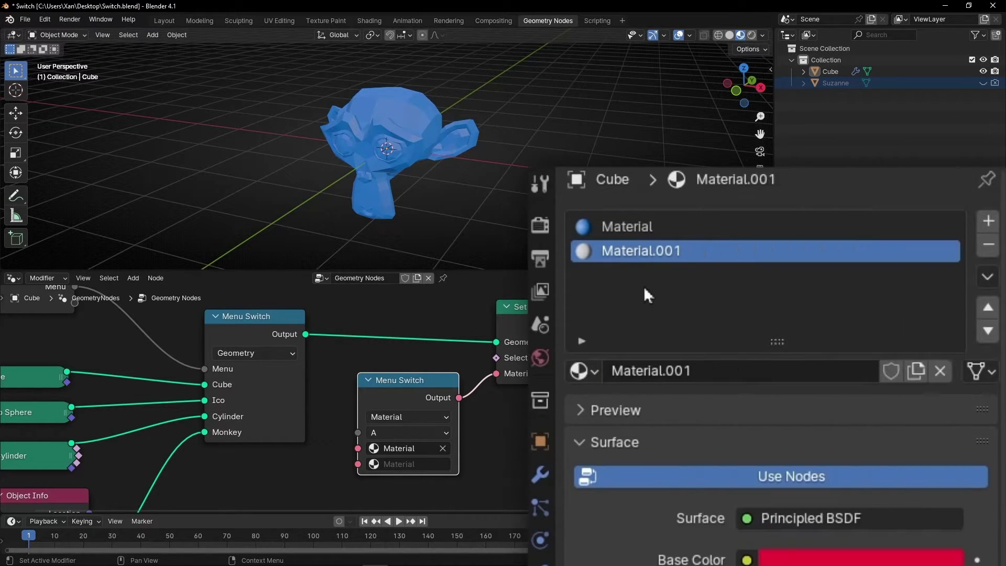
{"action": "double_click", "coordinate": [663, 250]}
{"action": "type", "text": "Red"}
{"action": "key", "text": "Return"}
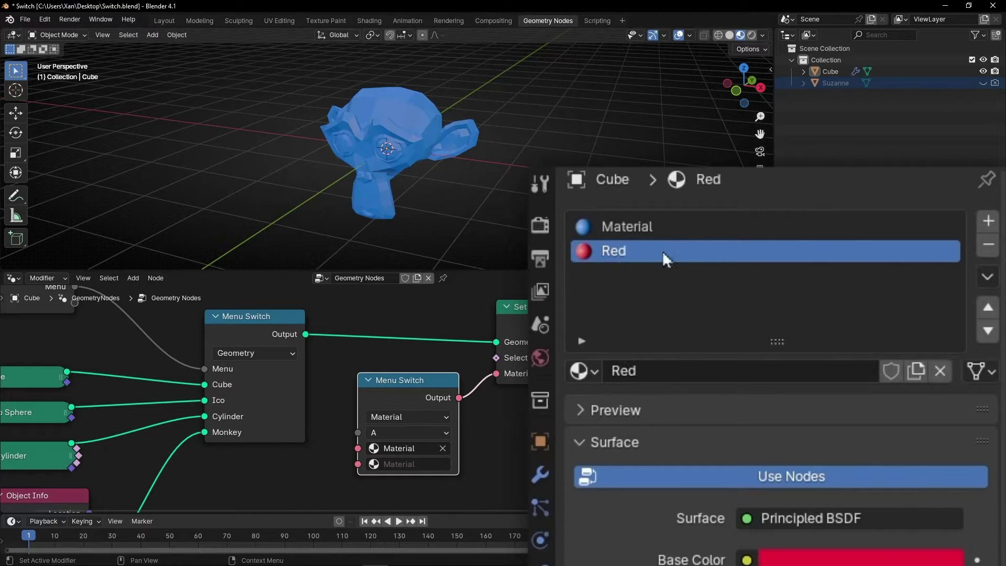
Rename the original material to Blue and add two more materials named Yellow and Green.
{"action": "double_click", "coordinate": [620, 226]}
{"action": "type", "text": "Blue"}
{"action": "key", "text": "Return"}
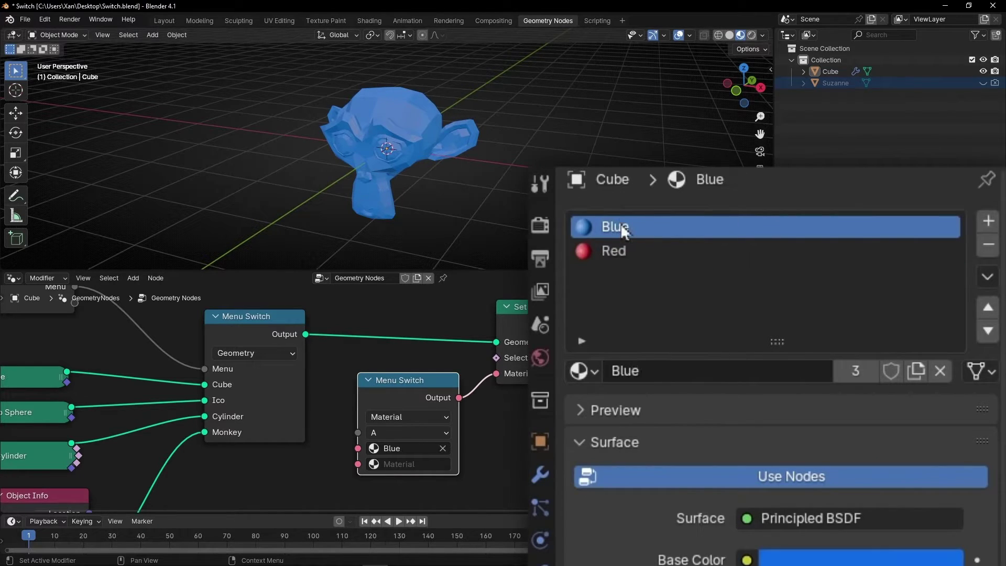
{"action": "left_click", "coordinate": [988, 221]}
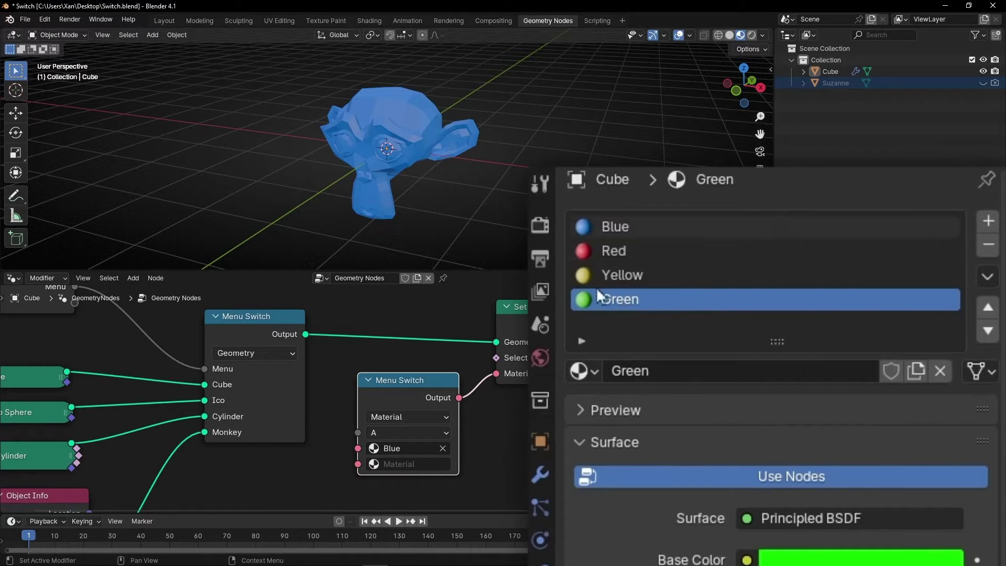
Assign Red to the material Menu Switch's second input and add two more items to the node.
{"action": "left_click", "coordinate": [406, 464]}
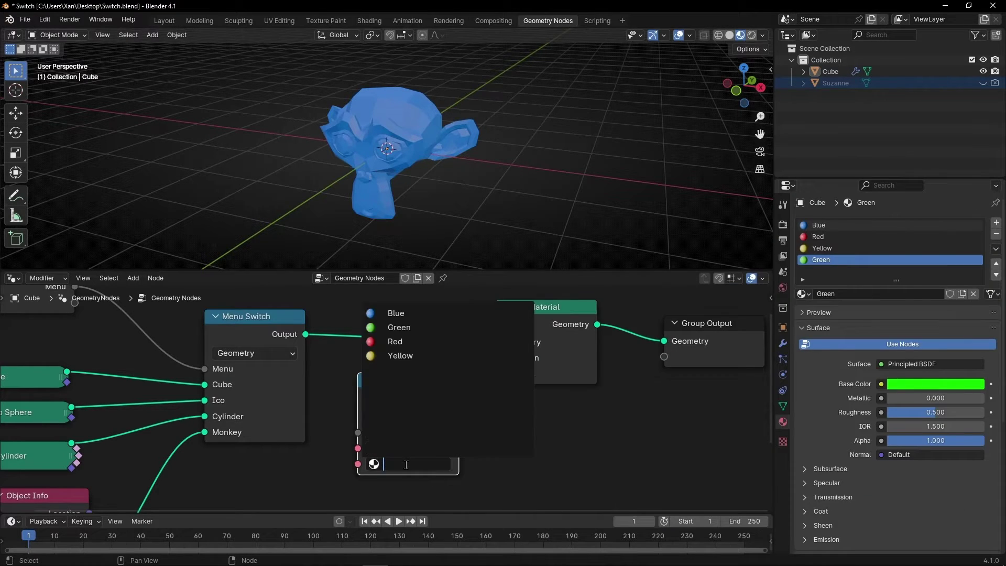
{"action": "left_click", "coordinate": [415, 346]}
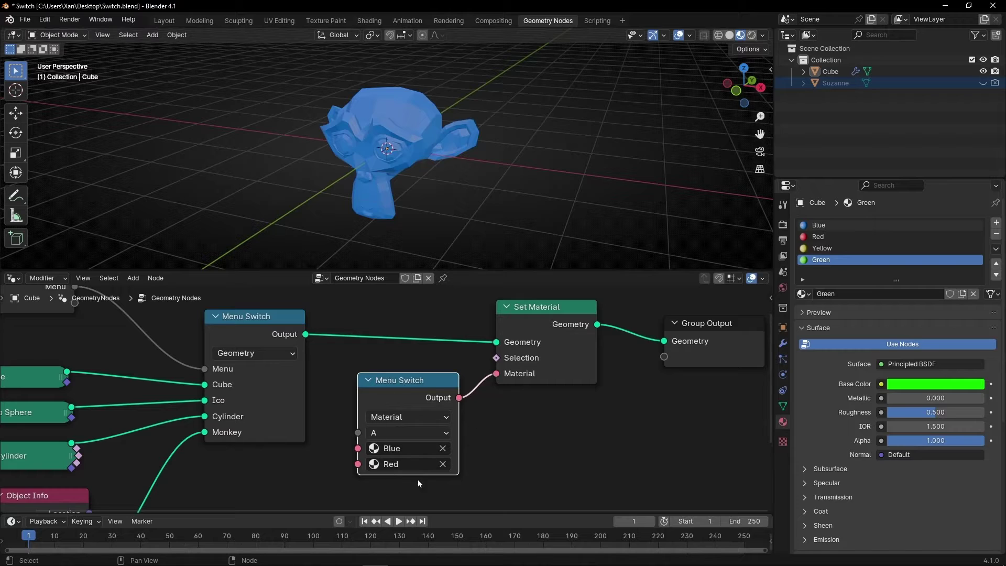
{"action": "key", "text": "n"}
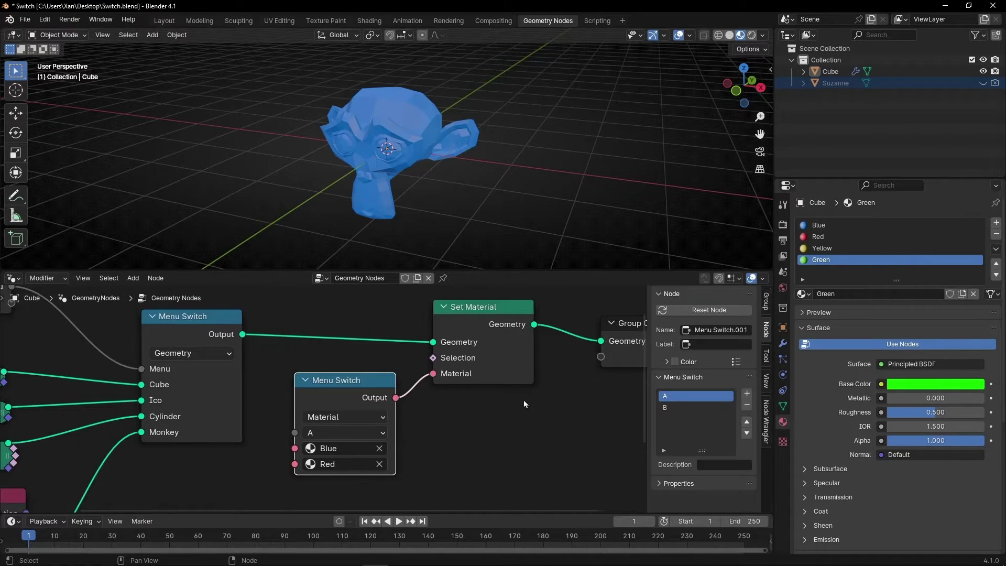
{"action": "left_click", "coordinate": [746, 394]}
{"action": "left_click", "coordinate": [747, 393]}
Assign Yellow to the material Menu Switch's third input and Green to its fourth.
{"action": "middle_click_drag", "start_coordinate": [337, 476], "coordinate": [355, 435]}
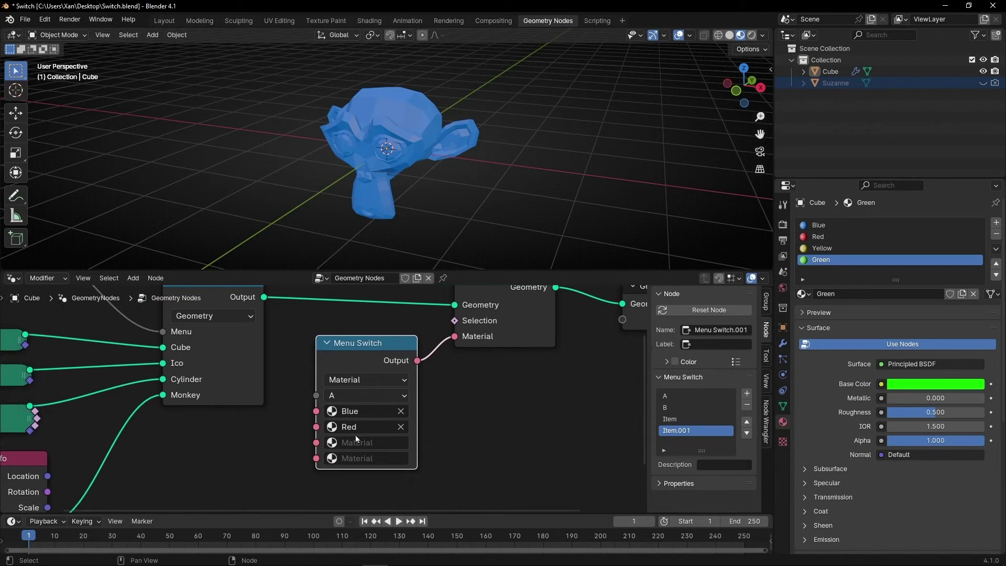
{"action": "left_click", "coordinate": [356, 442]}
{"action": "left_click", "coordinate": [358, 333]}
{"action": "left_click", "coordinate": [362, 459]}
{"action": "left_click", "coordinate": [363, 321]}
{"action": "key", "text": "n"}
Test the material Menu Switch's default value by choosing B and then Item.
{"action": "left_click", "coordinate": [429, 395]}
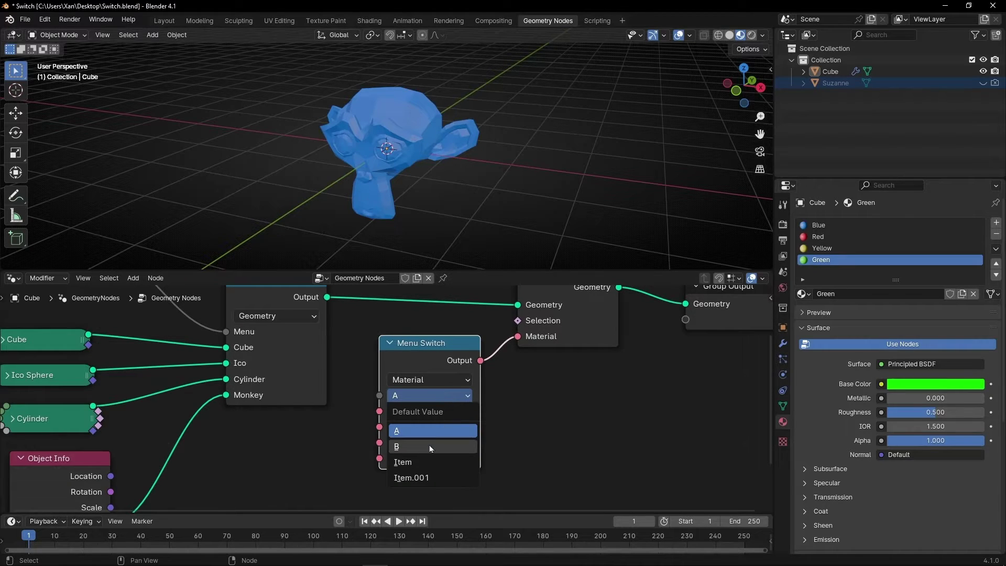
{"action": "left_click", "coordinate": [429, 445]}
{"action": "left_click", "coordinate": [439, 398]}
{"action": "left_click", "coordinate": [421, 458]}
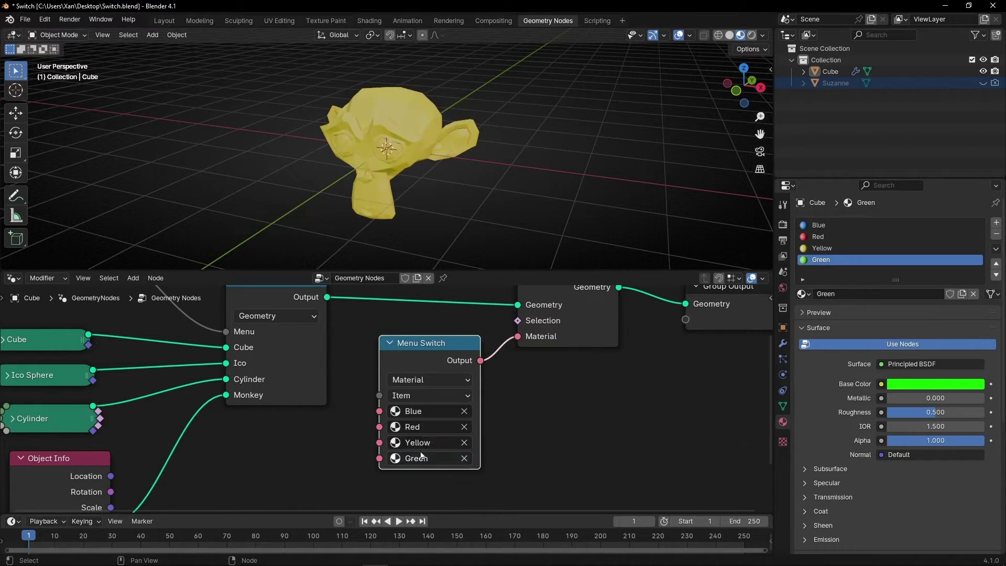
Choose Item.001 as the material Menu Switch's value, and rename its items Blue, Red, Yellow and Green.
{"action": "left_click", "coordinate": [429, 396]}
{"action": "left_click", "coordinate": [427, 475]}
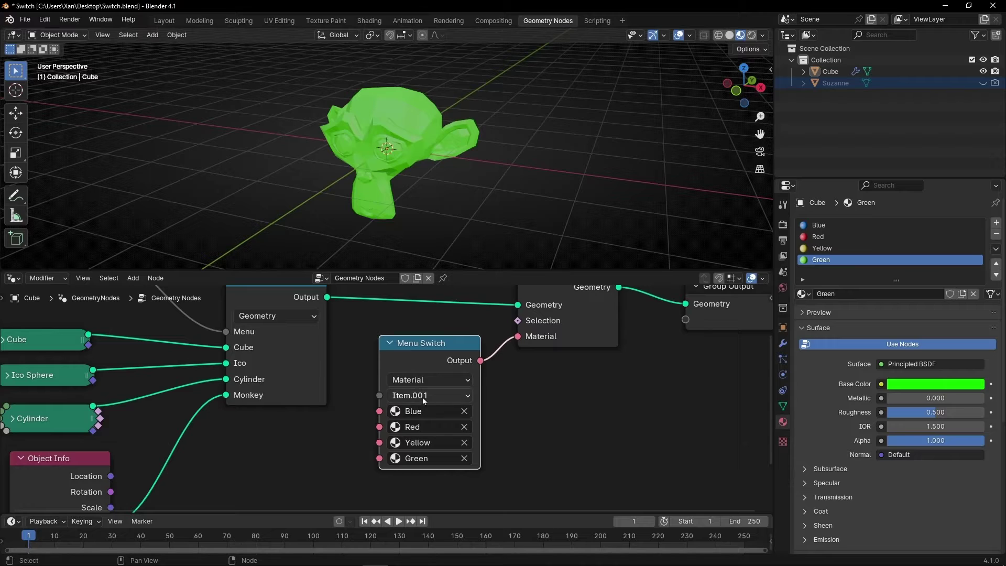
{"action": "key", "text": "n"}
{"action": "double_click", "coordinate": [681, 397]}
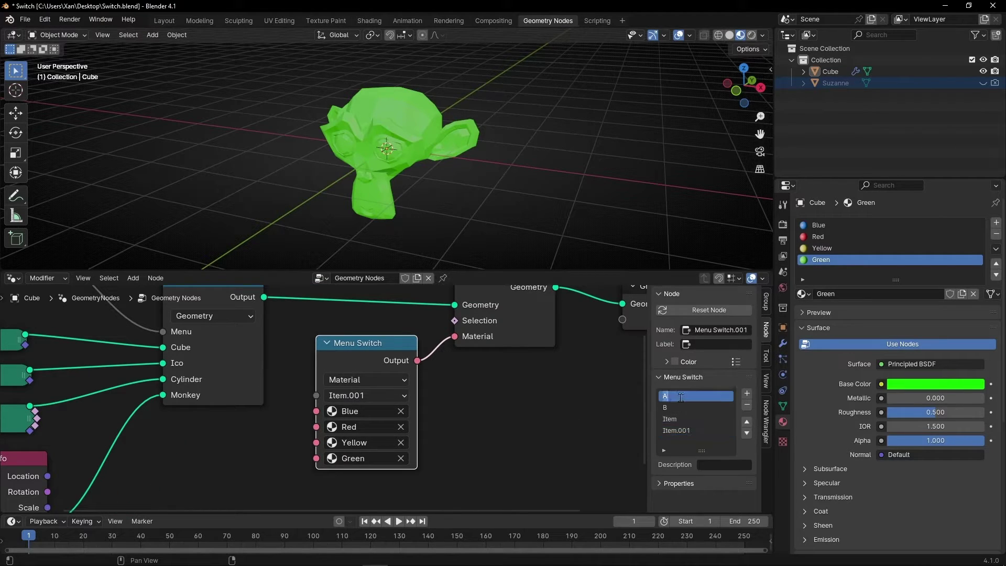
{"action": "type", "text": "Blue"}
{"action": "double_click", "coordinate": [677, 406]}
{"action": "key", "text": "n"}
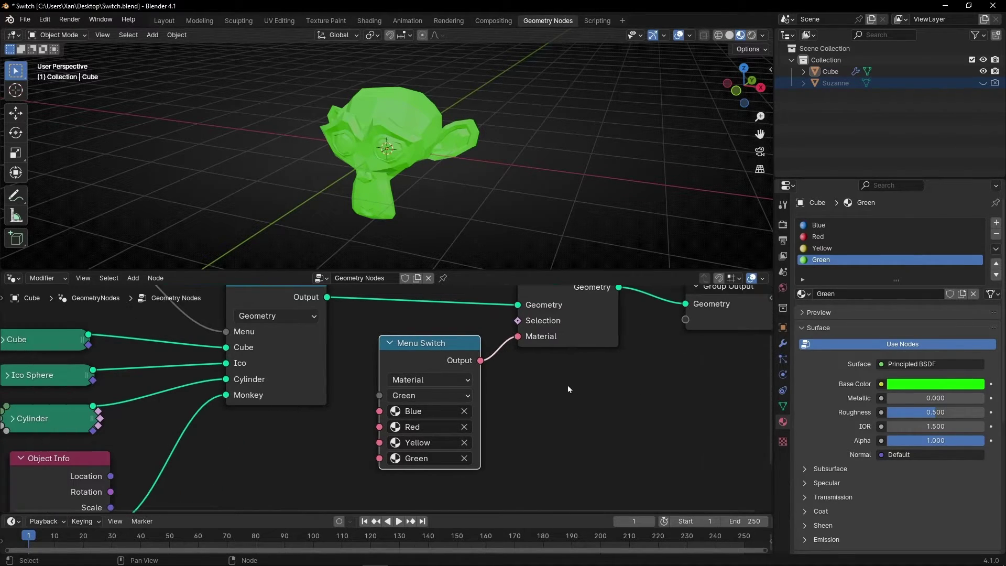
Set the material Menu Switch's value to Blue and display the cube's modifier settings.
{"action": "left_click", "coordinate": [416, 395]}
{"action": "left_click", "coordinate": [423, 432]}
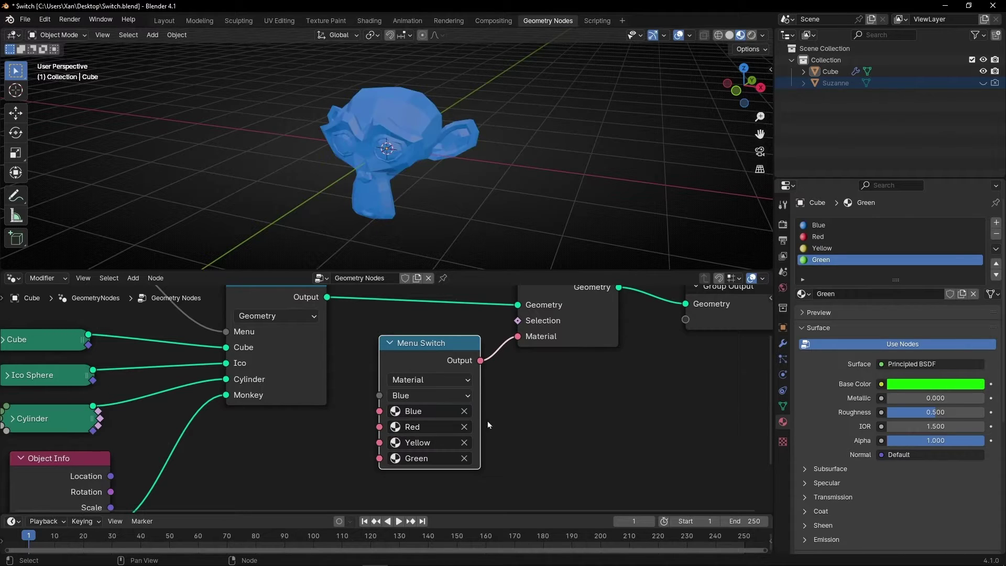
{"action": "left_click", "coordinate": [783, 343]}
{"action": "scroll", "coordinate": [370, 425], "scroll_direction": "down", "scroll_amount": 5}
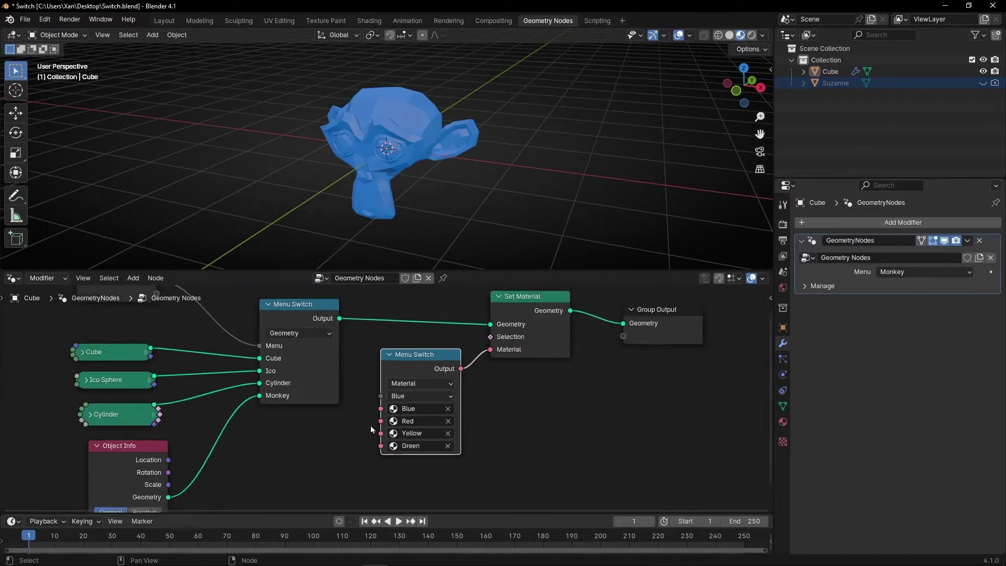
Duplicate the Group Input node below the geometry Menu Switch and link its empty socket to the material Menu Switch's Menu input.
{"action": "left_click_drag", "start_coordinate": [398, 419], "coordinate": [370, 429]}
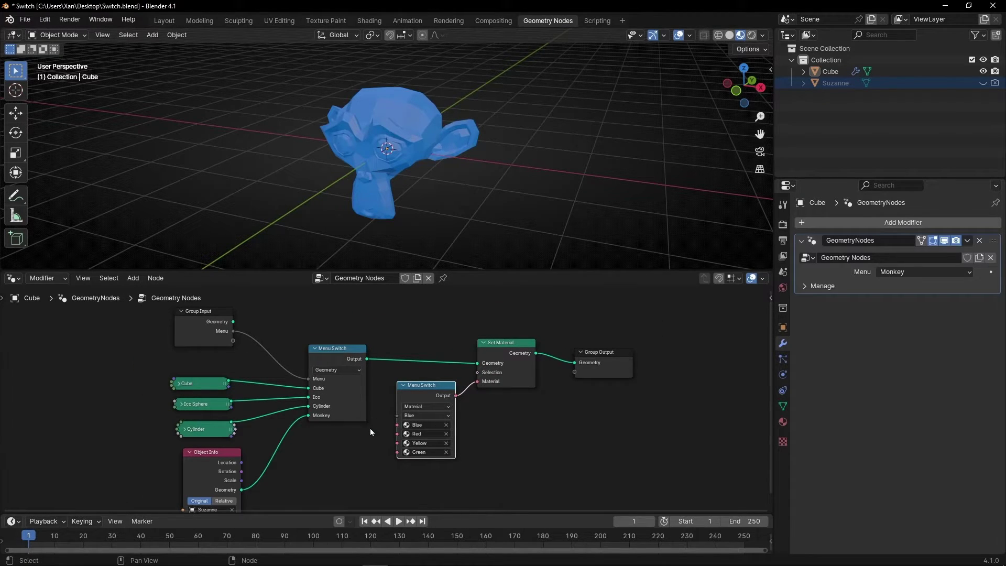
{"action": "left_click", "coordinate": [186, 341]}
{"action": "key", "text": "shift+d"}
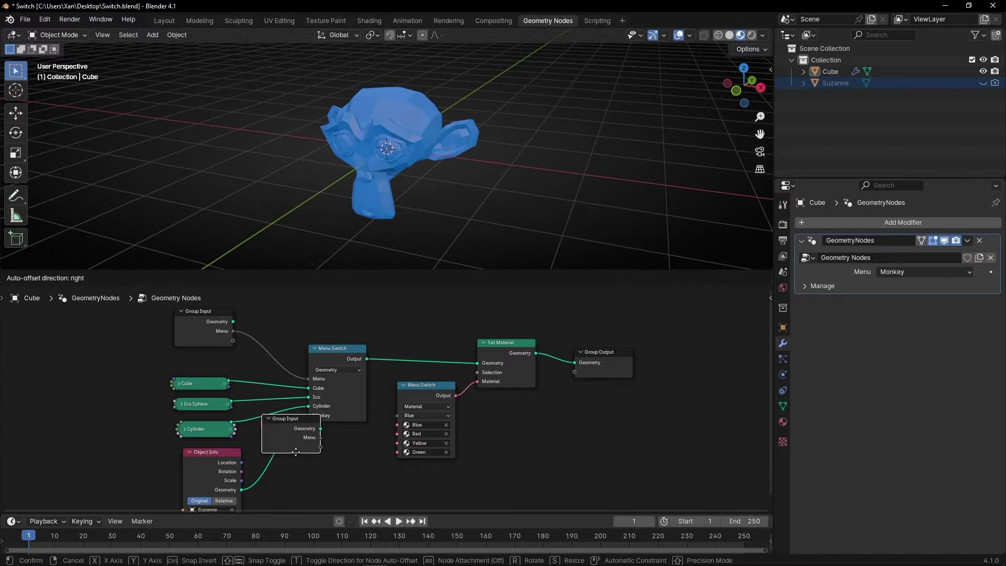
{"action": "left_click", "coordinate": [331, 484]}
{"action": "scroll", "coordinate": [373, 477], "scroll_direction": "up", "scroll_amount": 2}
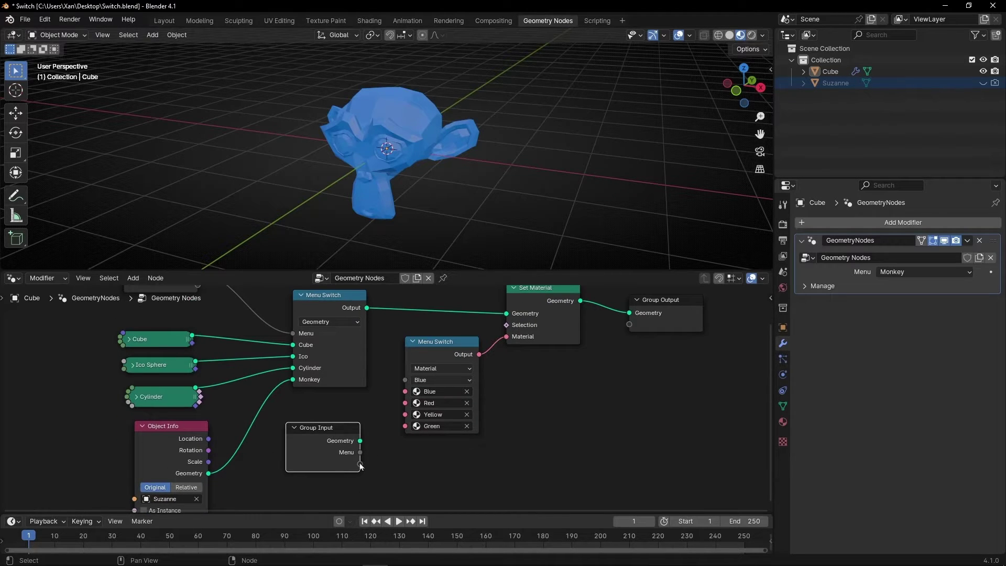
{"action": "left_click_drag", "start_coordinate": [360, 464], "coordinate": [405, 380]}
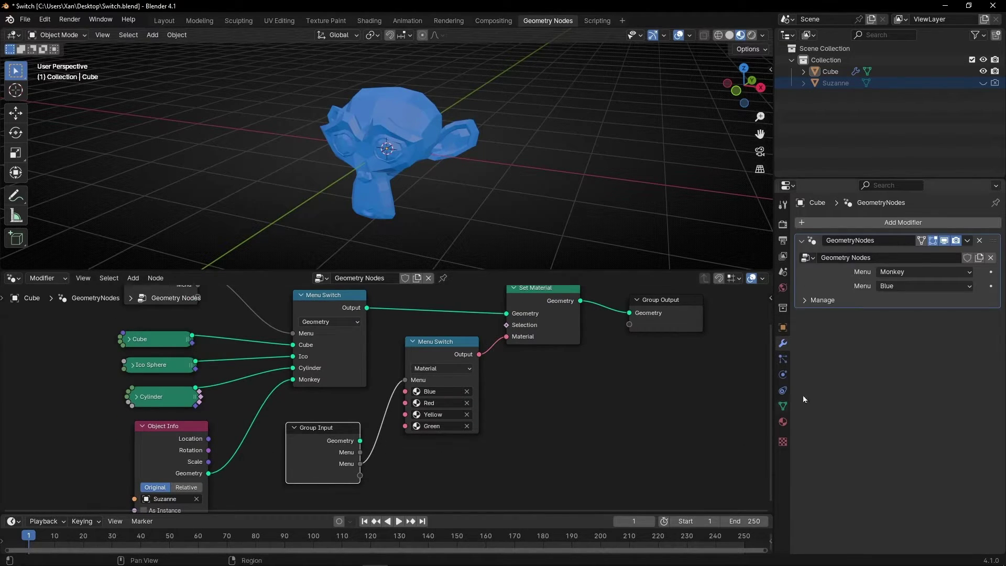
{"action": "left_click", "coordinate": [923, 287]}
Rename the node group's first menu input Objects and its second menu input Colors.
{"action": "key", "text": "n"}
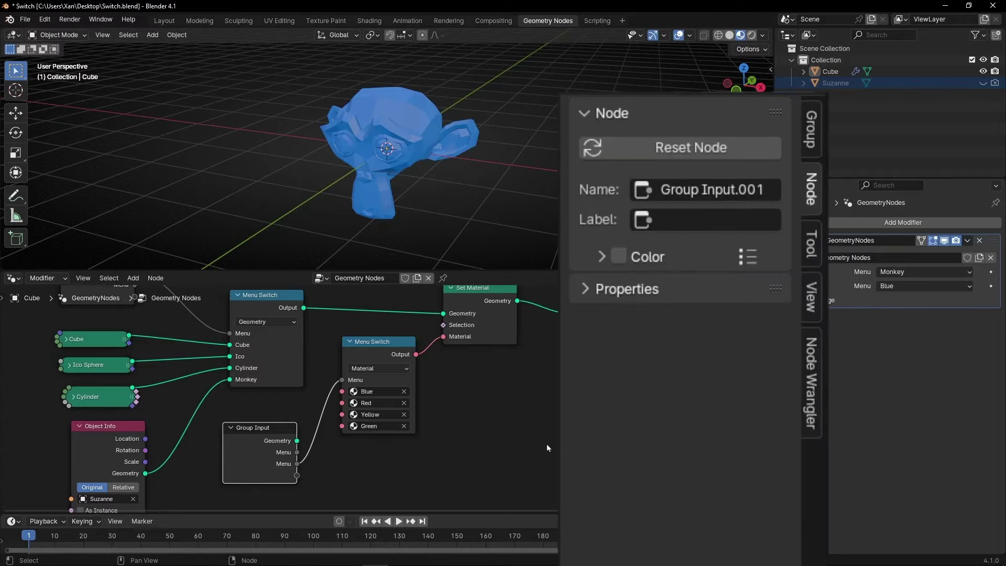
{"action": "left_click", "coordinate": [817, 126]}
{"action": "left_click", "coordinate": [669, 207]}
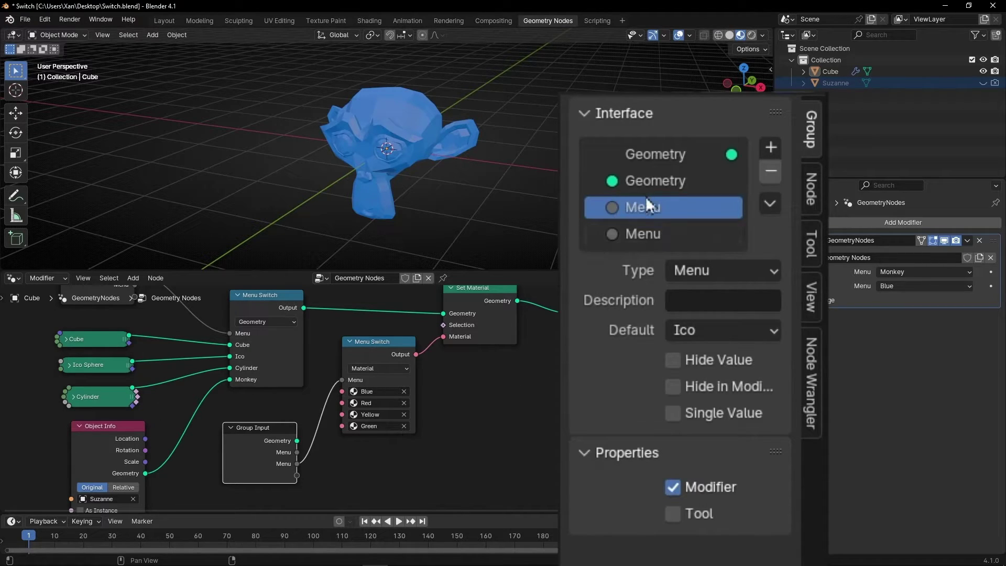
{"action": "double_click", "coordinate": [640, 213]}
{"action": "type", "text": "Objects"}
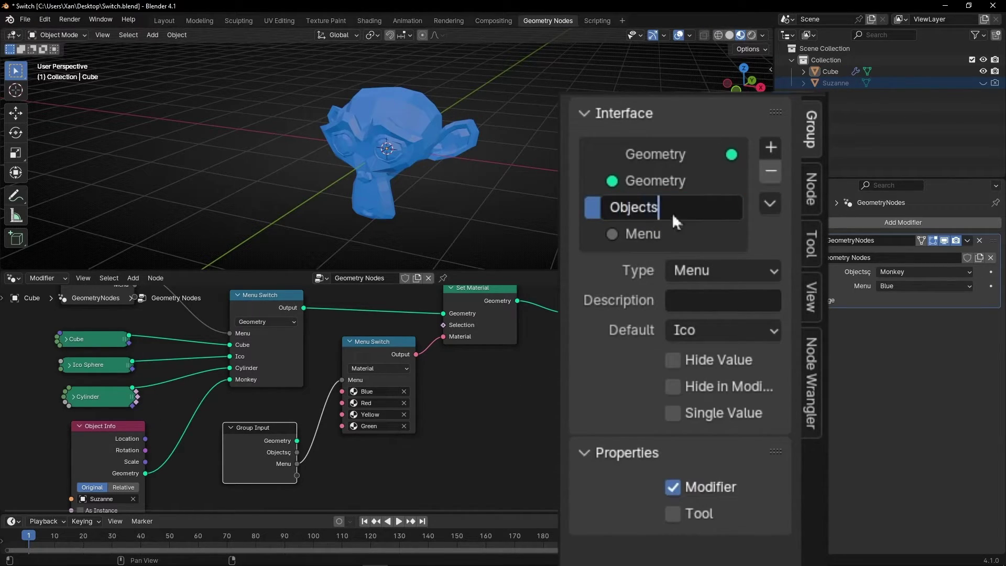
{"action": "key", "text": "Return"}
{"action": "double_click", "coordinate": [657, 235]}
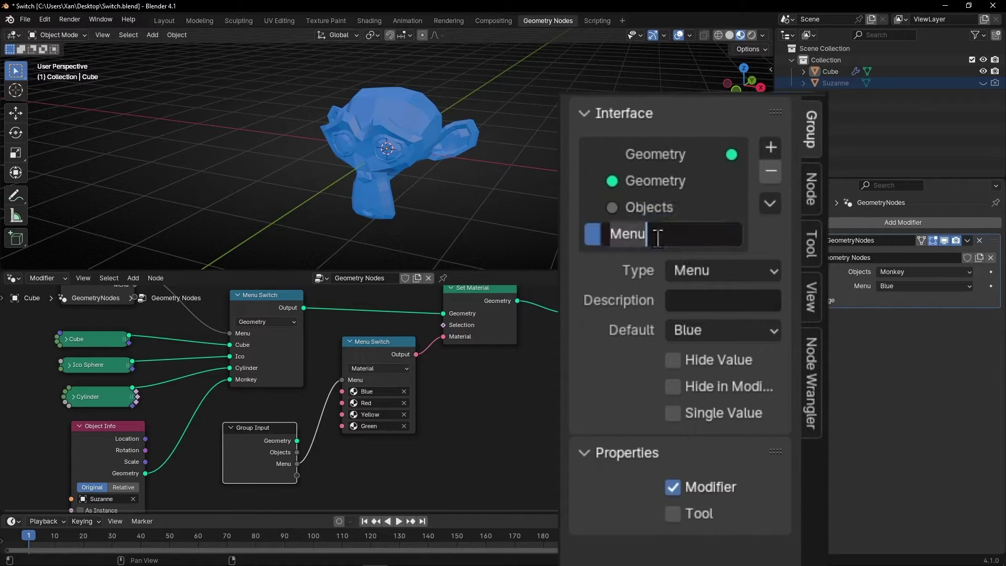
{"action": "type", "text": "Colors"}
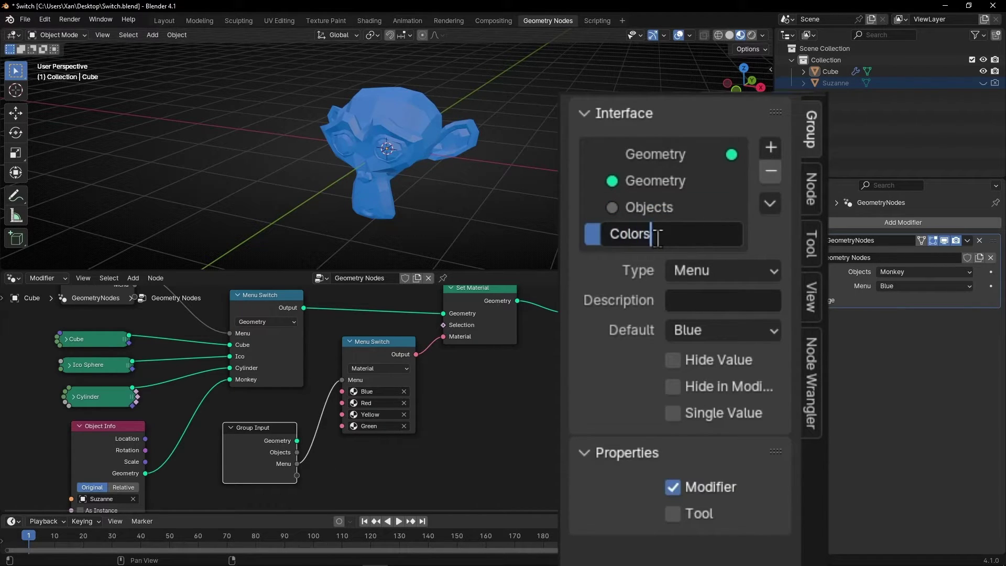
{"action": "key", "text": "Return"}
{"action": "key", "text": "n"}
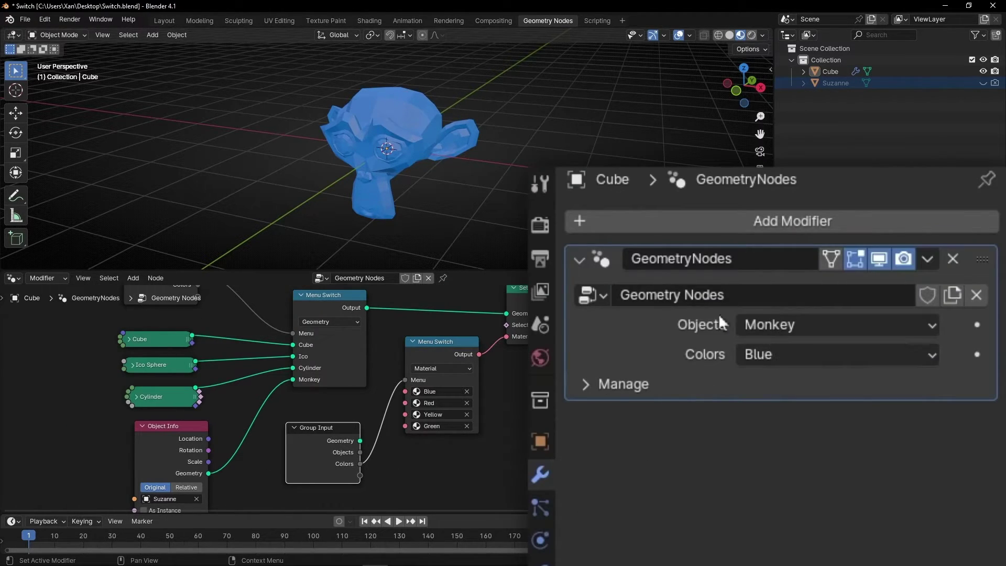
Test the modifier options by setting Objects to Ico and Colors to Yellow, then Green.
{"action": "left_click", "coordinate": [805, 328]}
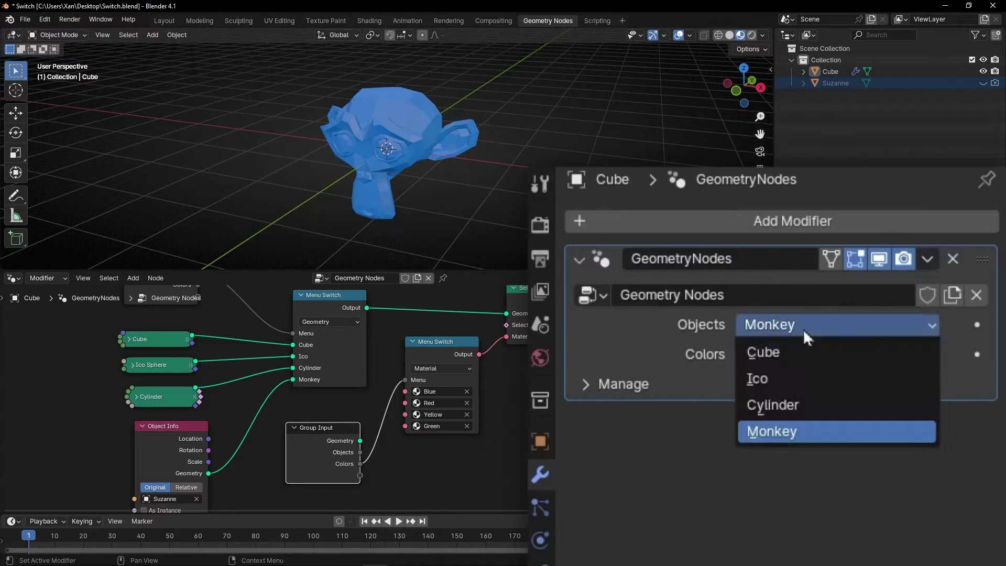
{"action": "left_click", "coordinate": [806, 375]}
{"action": "left_click", "coordinate": [801, 351]}
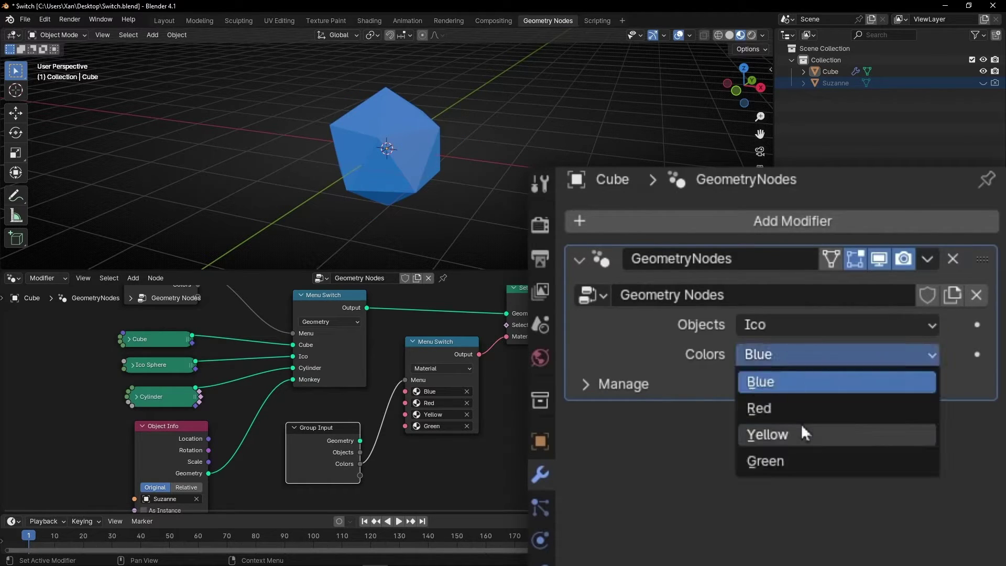
{"action": "left_click", "coordinate": [802, 432]}
{"action": "left_click", "coordinate": [804, 358]}
{"action": "left_click", "coordinate": [802, 461]}
Test the modifier with Objects set to Cylinder and Colors set to Blue, then Red.
{"action": "left_click", "coordinate": [804, 326]}
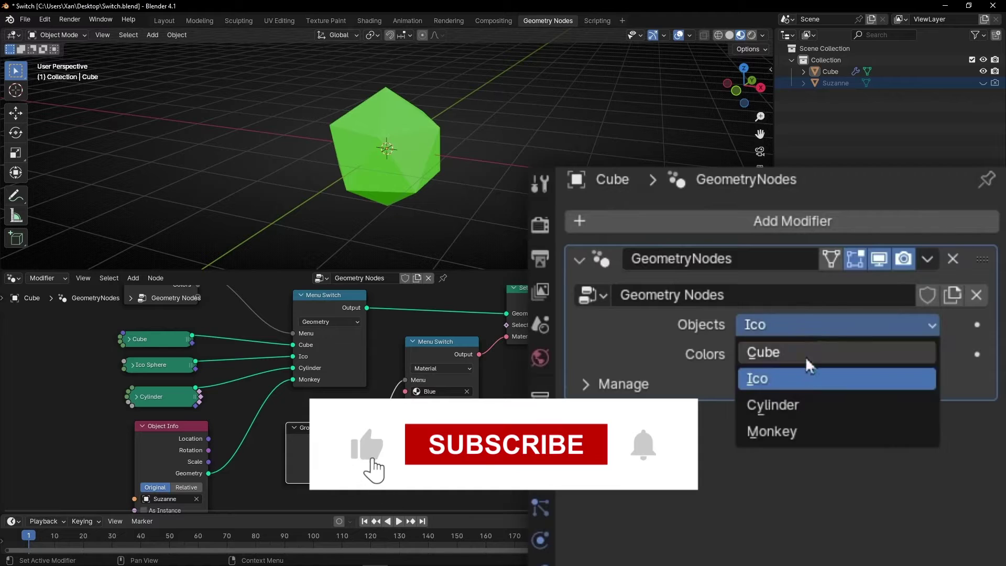
{"action": "left_click", "coordinate": [804, 402]}
{"action": "left_click", "coordinate": [801, 355]}
{"action": "left_click", "coordinate": [788, 382]}
{"action": "left_click", "coordinate": [791, 356]}
{"action": "left_click", "coordinate": [792, 407]}
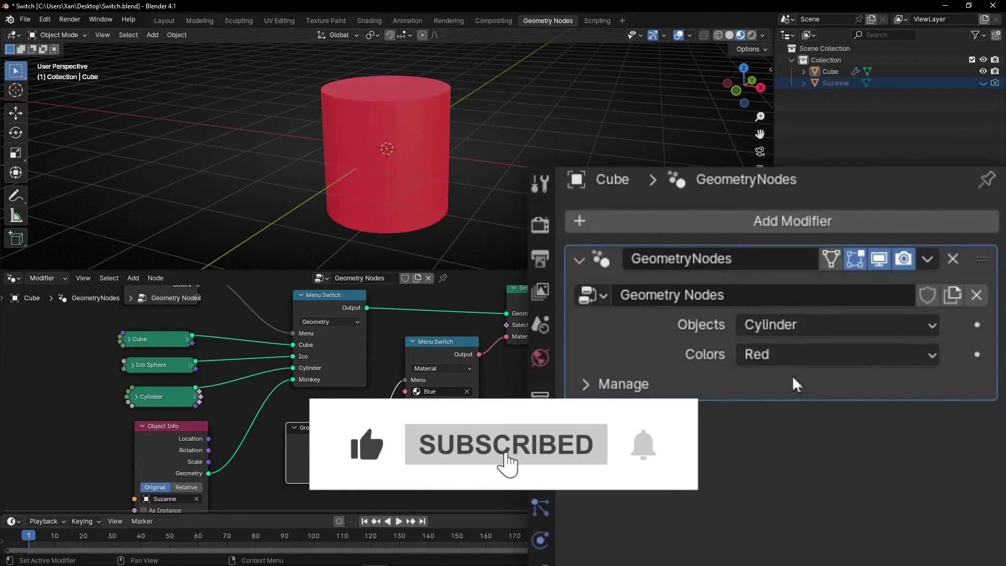
Set the modifier's Objects option to Monkey and switch Colors to Yellow, then Blue.
{"action": "left_click", "coordinate": [792, 325]}
{"action": "left_click", "coordinate": [792, 430]}
{"action": "left_click", "coordinate": [801, 356]}
{"action": "left_click", "coordinate": [800, 432]}
{"action": "left_click", "coordinate": [800, 357]}
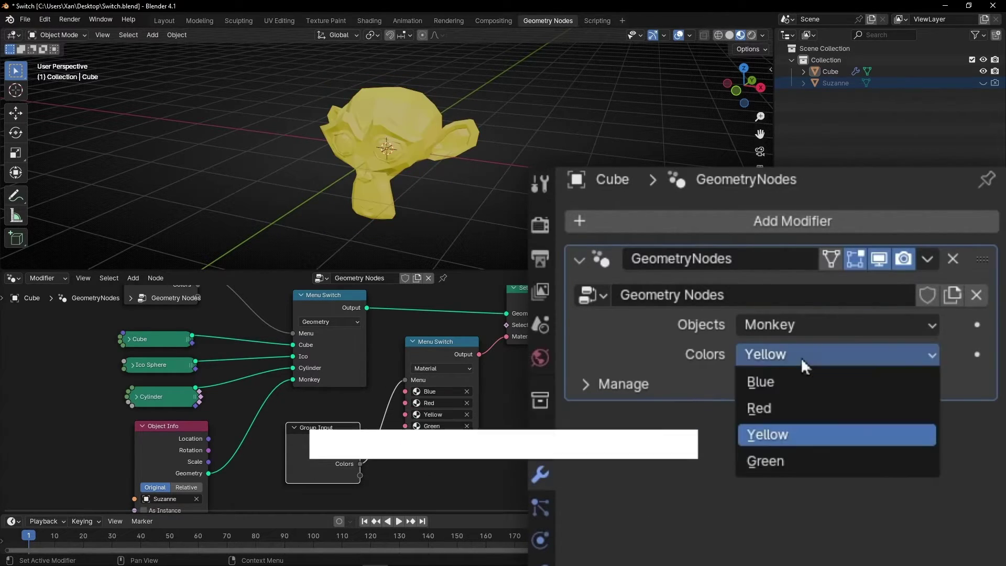
{"action": "left_click", "coordinate": [800, 382]}
Add an Index Switch node beside the material Menu Switch, below the Set Material node.
{"action": "scroll", "coordinate": [321, 362], "scroll_direction": "up", "scroll_amount": 2}
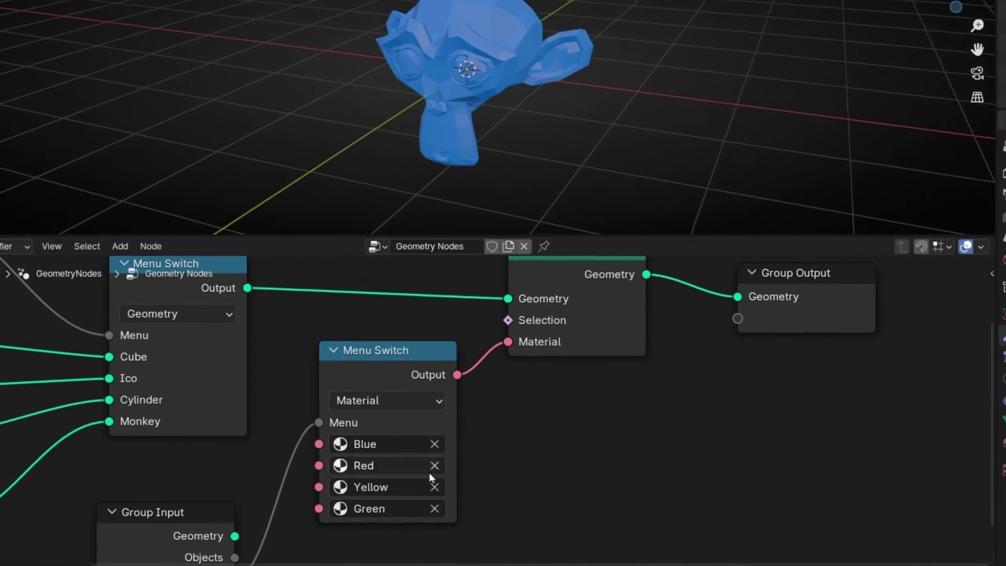
{"action": "key", "text": "shift+a"}
{"action": "type", "text": "in"}
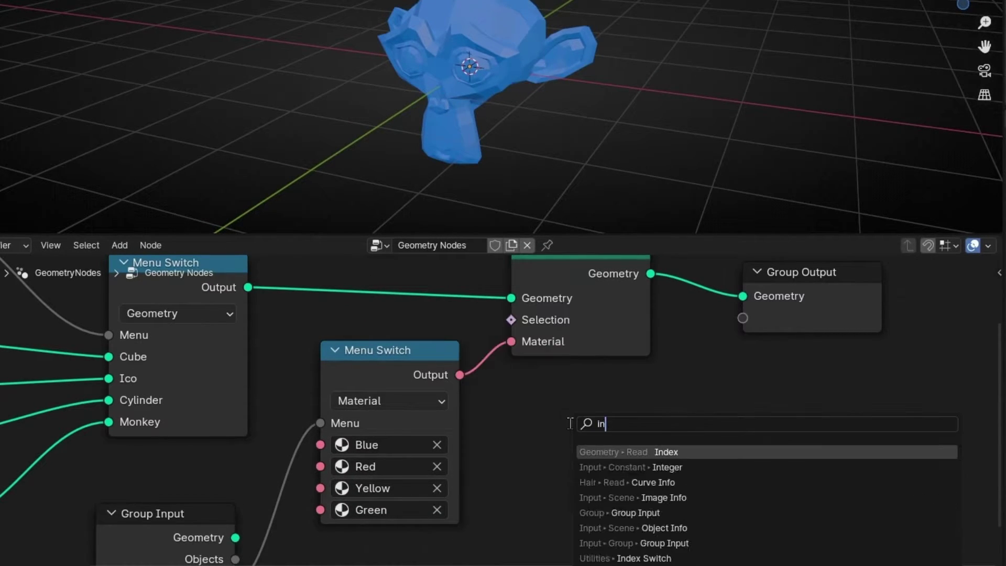
{"action": "type", "text": "dex sw"}
{"action": "key", "text": "Return"}
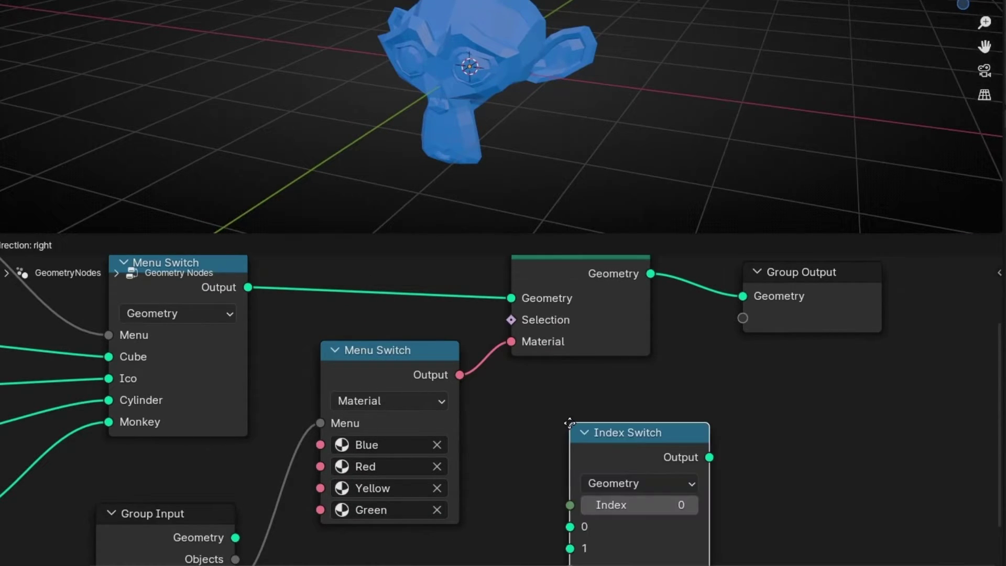
{"action": "left_click", "coordinate": [553, 393]}
Cut the link from the Colors group input to the material Menu Switch and set the Index Switch's index to 1.
{"action": "scroll", "coordinate": [725, 435], "scroll_direction": "up", "scroll_amount": 2}
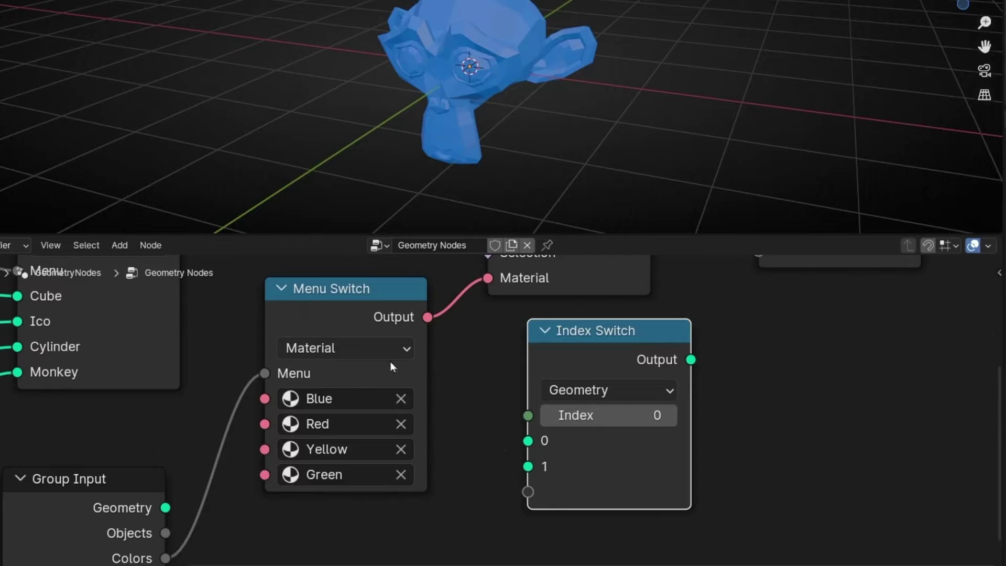
{"action": "right_click_drag", "start_coordinate": [235, 396], "coordinate": [246, 502], "text": "ctrl"}
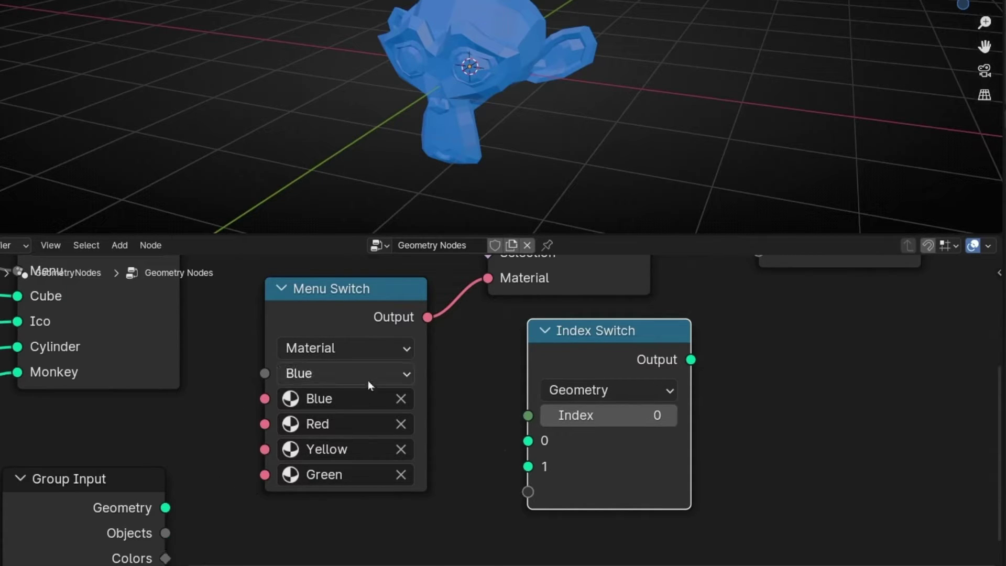
{"action": "left_click", "coordinate": [360, 376]}
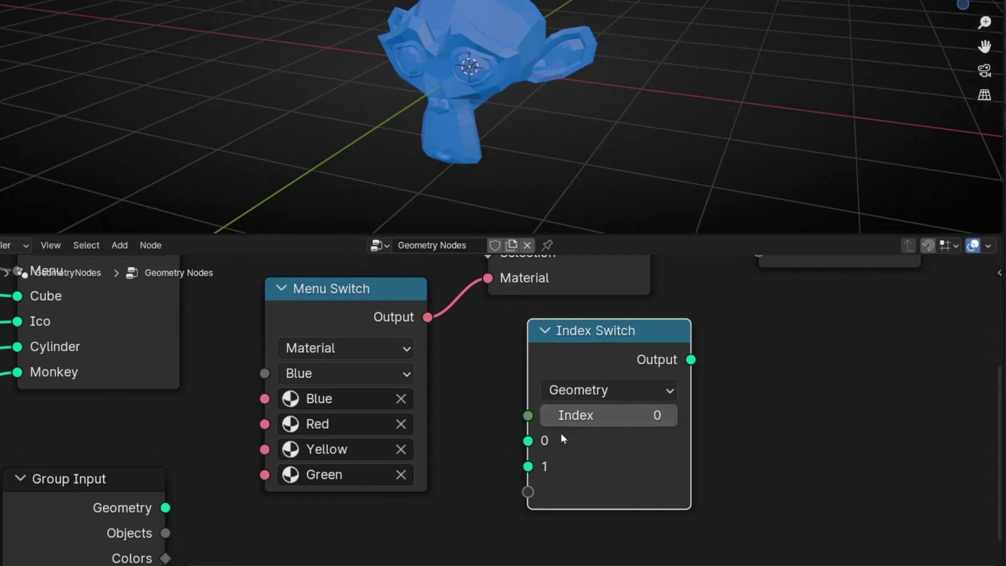
{"action": "left_click", "coordinate": [670, 416]}
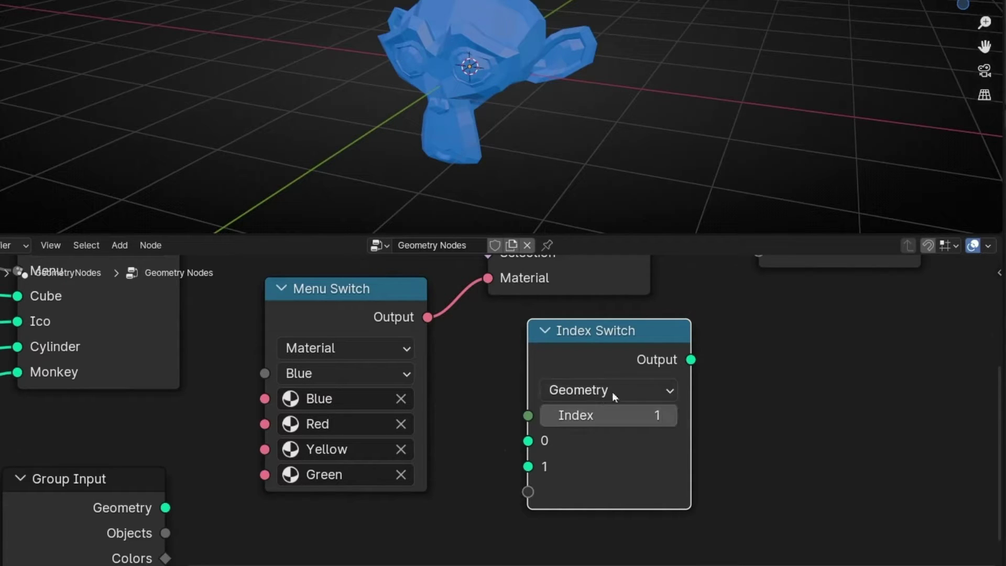
Delete the material Menu Switch and move the Index Switch into its place.
{"action": "left_click", "coordinate": [393, 317]}
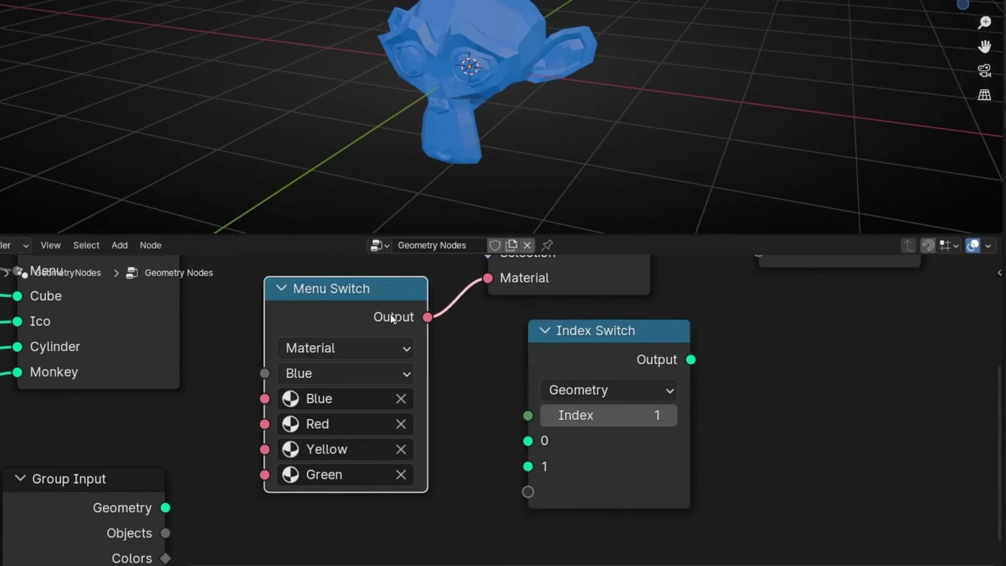
{"action": "key", "text": "x"}
{"action": "left_click_drag", "start_coordinate": [595, 371], "coordinate": [328, 325]}
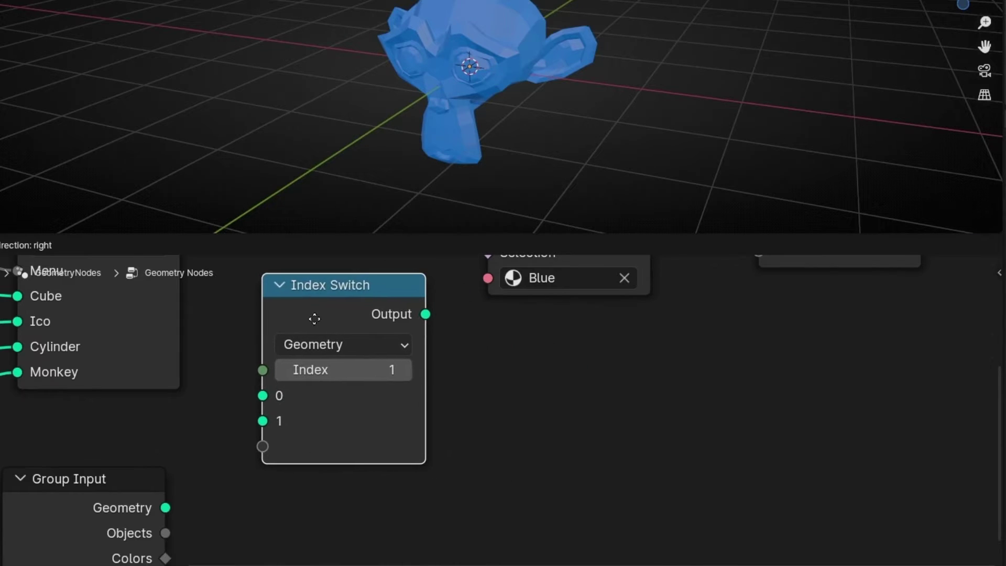
Set the Index Switch's data type to Material and link its output to the Set Material node's Material input.
{"action": "left_click", "coordinate": [332, 347]}
{"action": "left_click", "coordinate": [339, 317]}
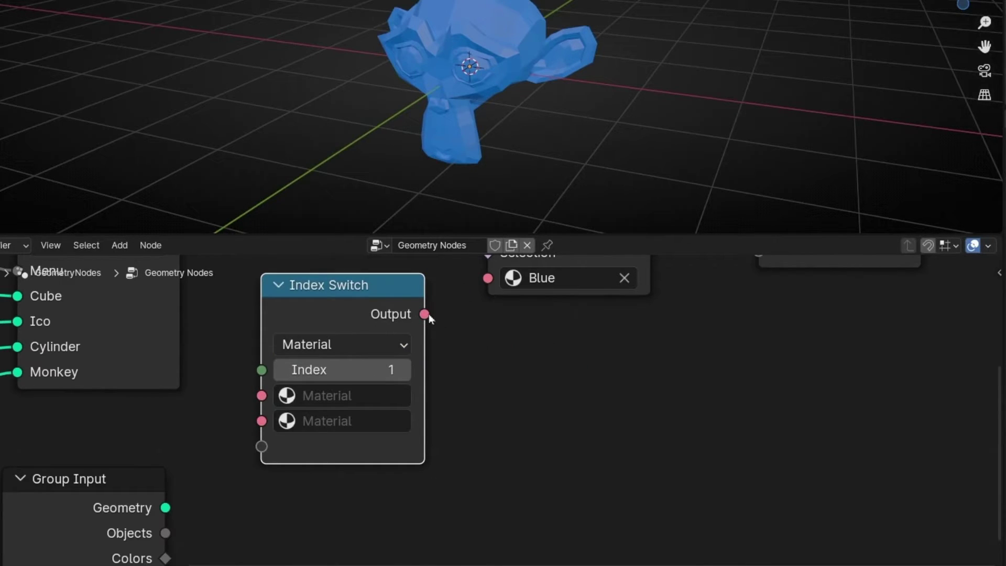
{"action": "left_click_drag", "start_coordinate": [425, 314], "coordinate": [487, 277]}
Assign Blue to the Index Switch's first material input and Green to its second.
{"action": "left_click", "coordinate": [314, 395]}
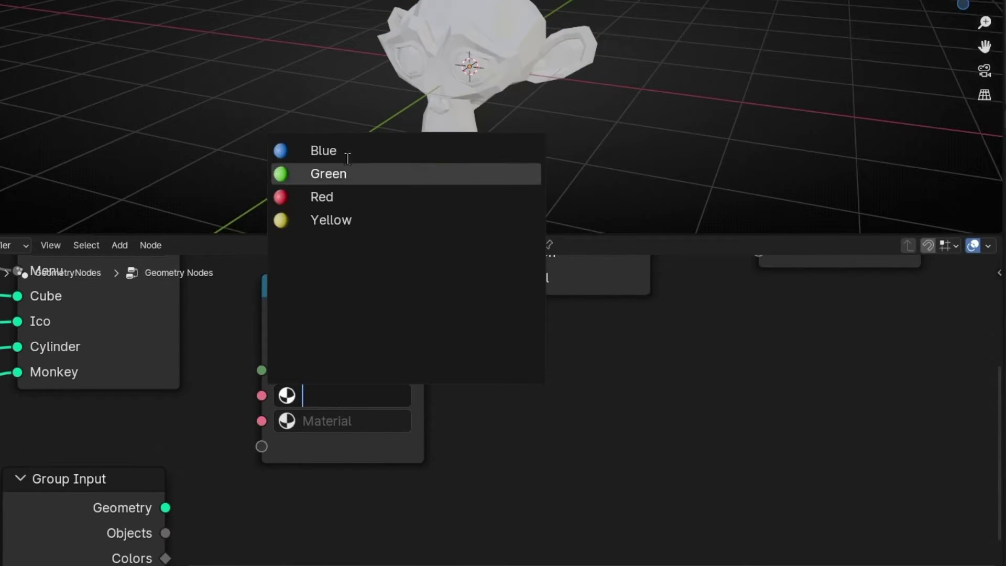
{"action": "left_click", "coordinate": [325, 149]}
{"action": "left_click", "coordinate": [325, 421]}
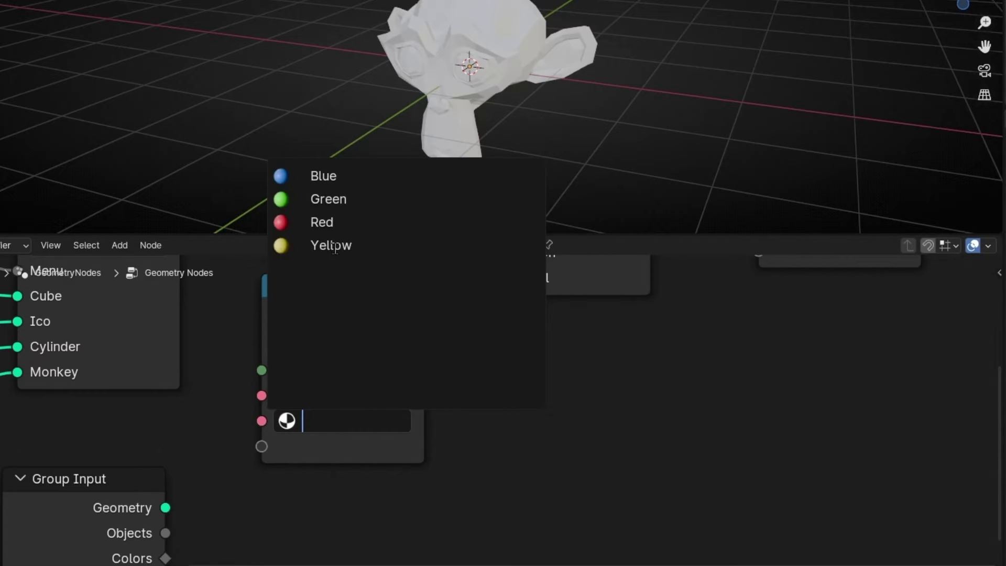
{"action": "left_click", "coordinate": [337, 201]}
Add two more items to the Index Switch node so it covers indices 0 to 3.
{"action": "left_click", "coordinate": [347, 450]}
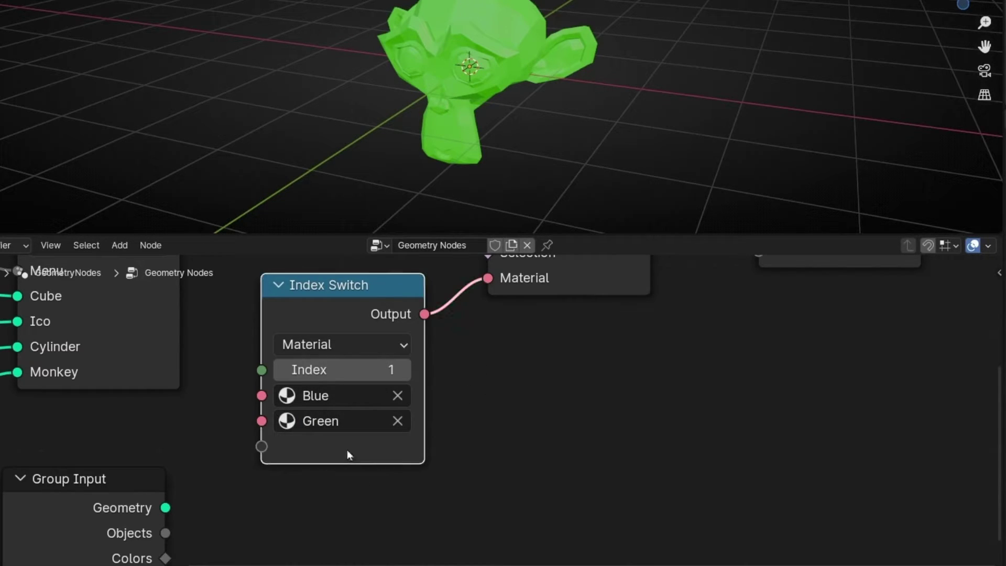
{"action": "key", "text": "n"}
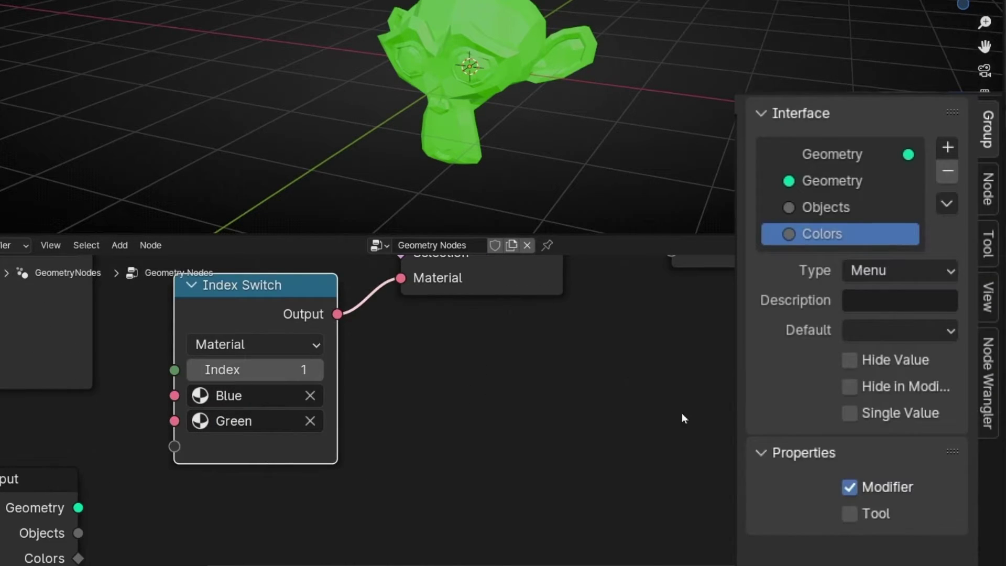
{"action": "left_click", "coordinate": [988, 190]}
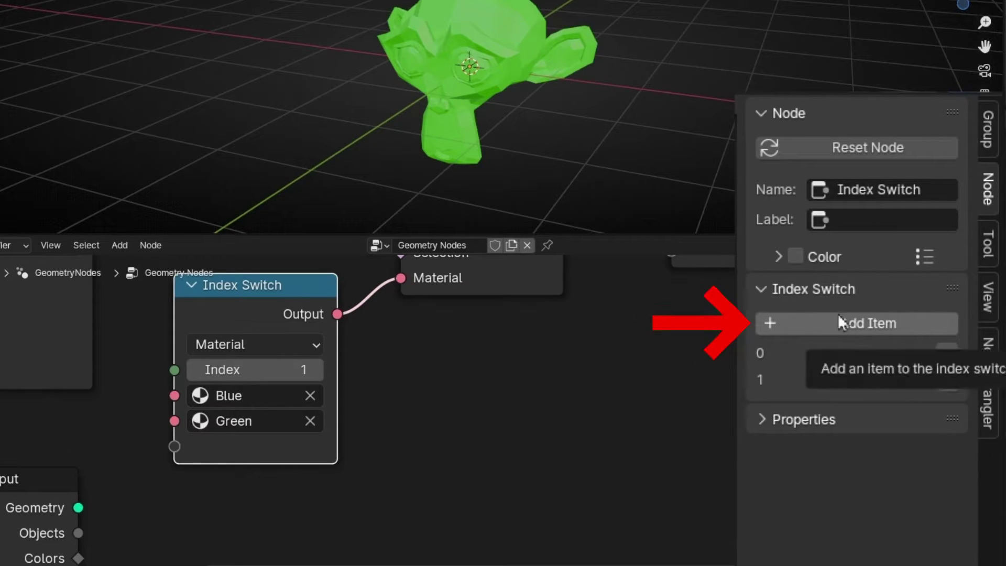
{"action": "left_click", "coordinate": [875, 332]}
{"action": "left_click", "coordinate": [875, 331]}
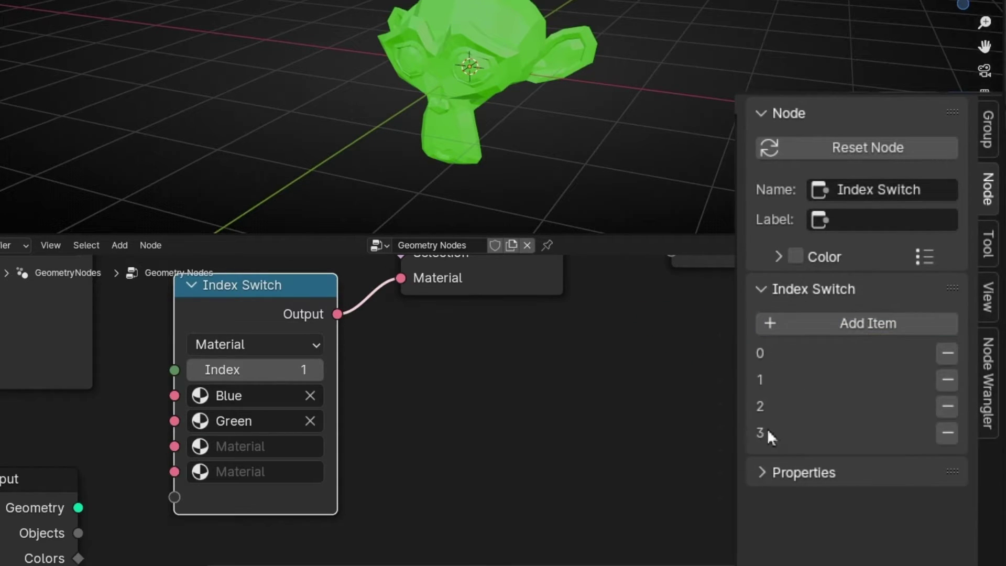
Assign Red to the Index Switch's third material input and Yellow to its fourth.
{"action": "left_click", "coordinate": [251, 449]}
{"action": "left_click", "coordinate": [251, 252]}
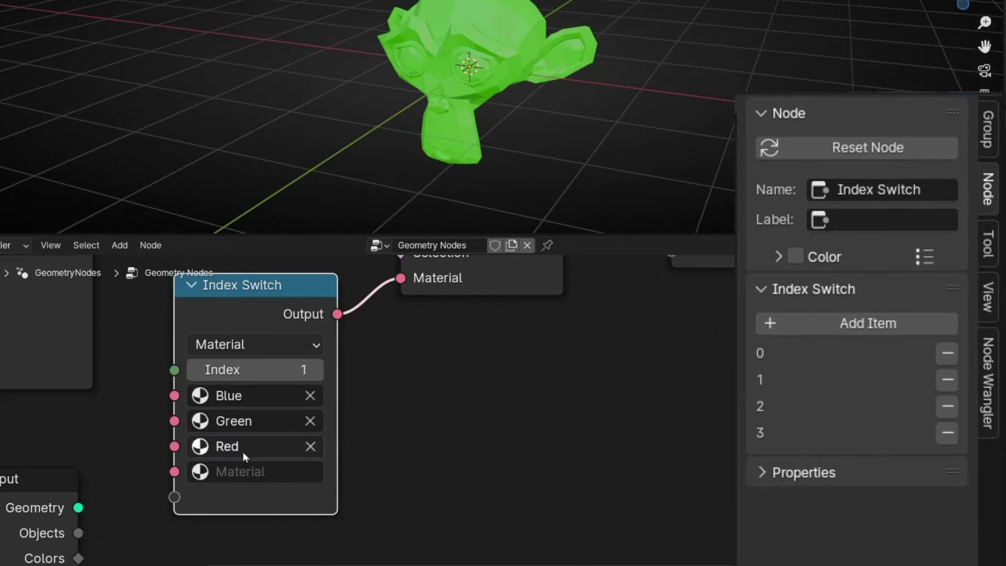
{"action": "left_click", "coordinate": [246, 470]}
{"action": "left_click", "coordinate": [249, 307]}
{"action": "middle_click_drag", "start_coordinate": [393, 422], "coordinate": [483, 436]}
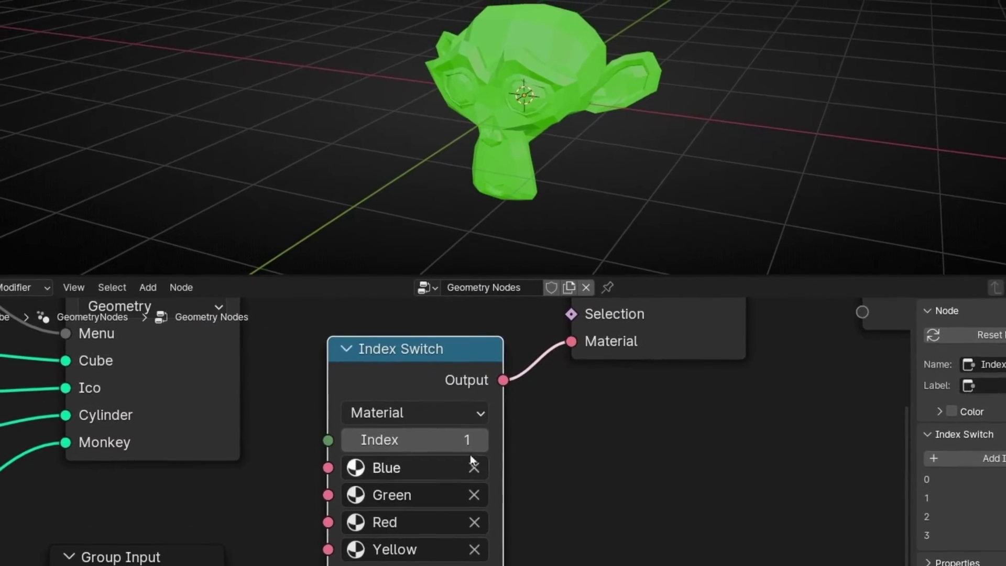
Set the Index Switch's index to 0, and raise it one value at a time to 3.
{"action": "left_click", "coordinate": [349, 443]}
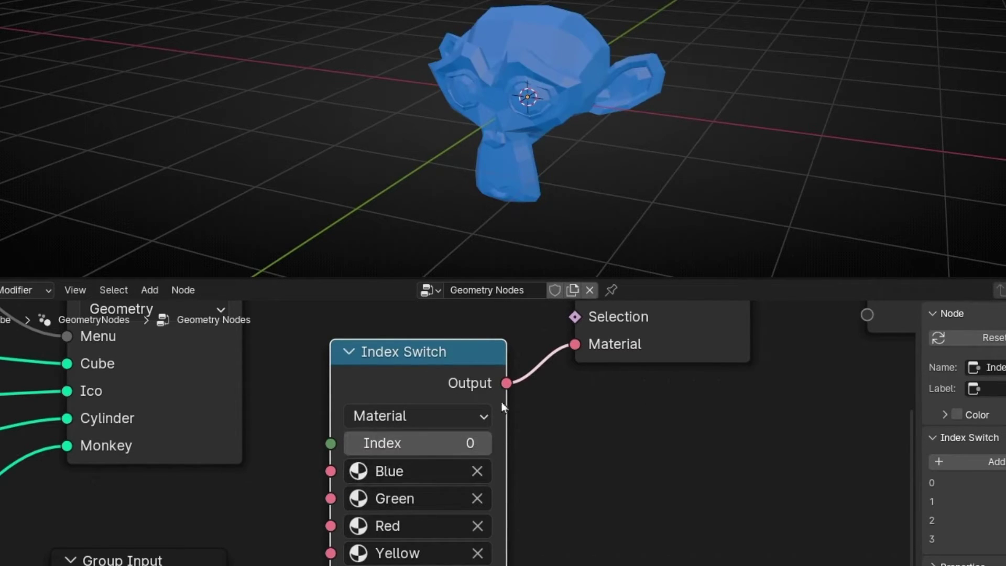
{"action": "left_click", "coordinate": [482, 444]}
{"action": "left_click", "coordinate": [482, 443]}
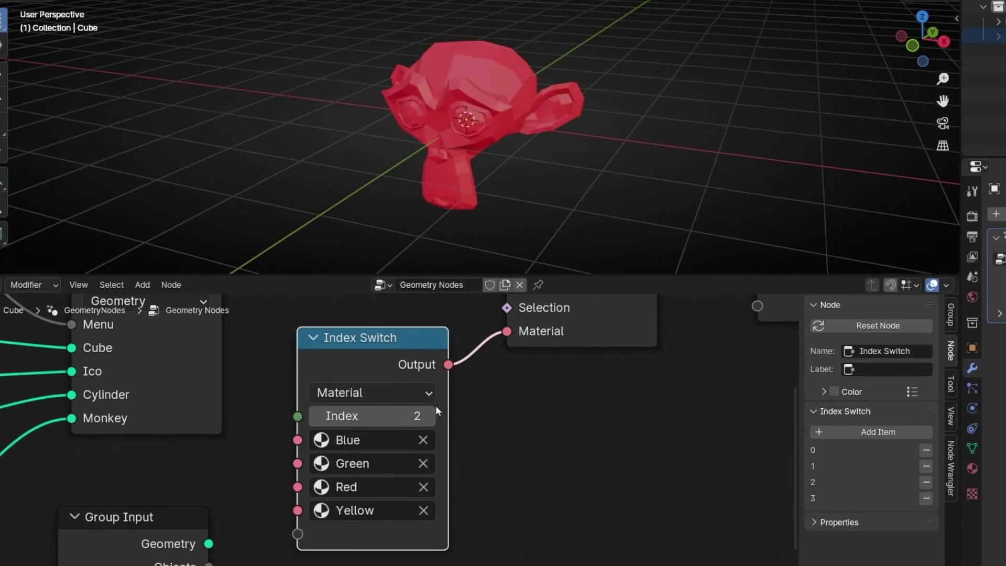
{"action": "left_click", "coordinate": [482, 443]}
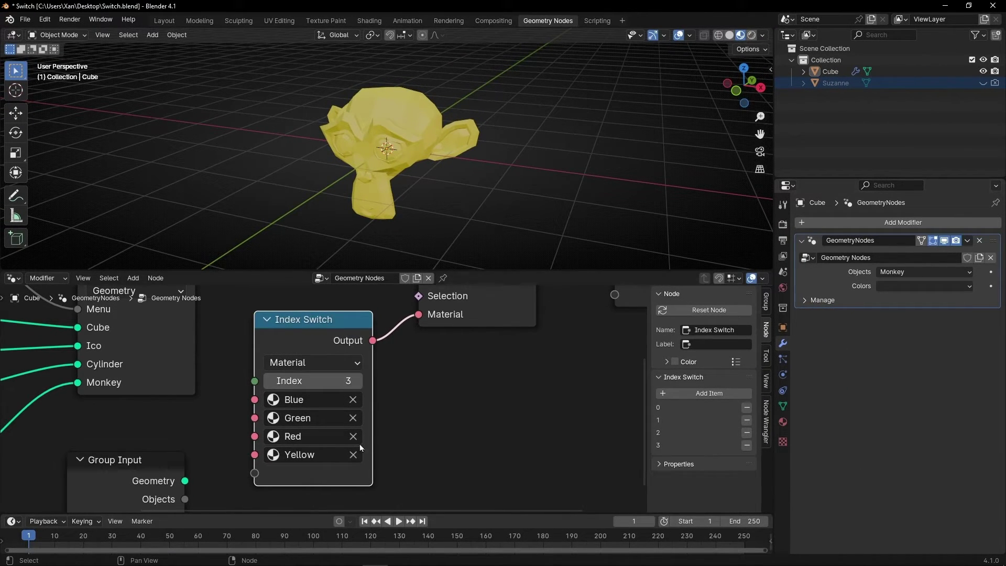
Expose the Index Switch's Index as a modifier option by linking it to a new Group Input socket.
{"action": "middle_click_drag", "start_coordinate": [199, 418], "coordinate": [276, 330]}
{"action": "left_click_drag", "start_coordinate": [335, 294], "coordinate": [264, 448]}
{"action": "middle_click_drag", "start_coordinate": [303, 454], "coordinate": [286, 470]}
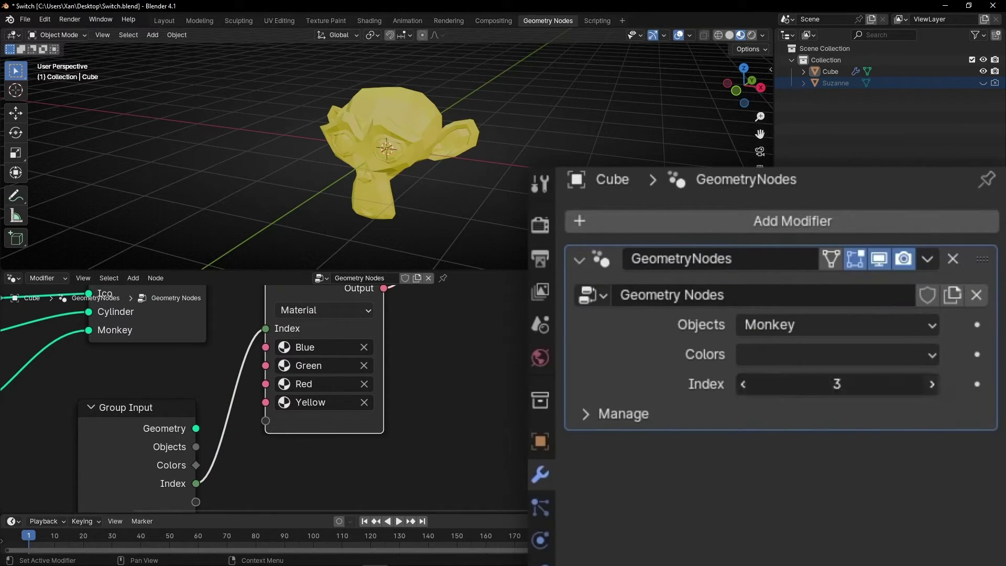
Lower the modifier's Index option to 0 and select the Index Switch node for comparison with the Menu Switch.
{"action": "left_click", "coordinate": [742, 386]}
{"action": "left_click", "coordinate": [742, 386]}
{"action": "left_click", "coordinate": [741, 386]}
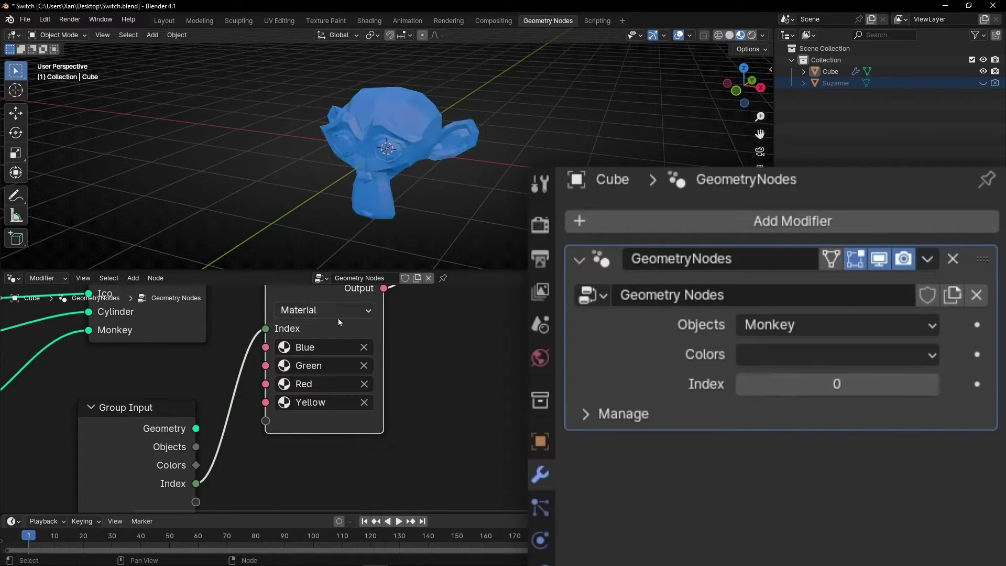
{"action": "middle_click_drag", "start_coordinate": [453, 355], "coordinate": [452, 398]}
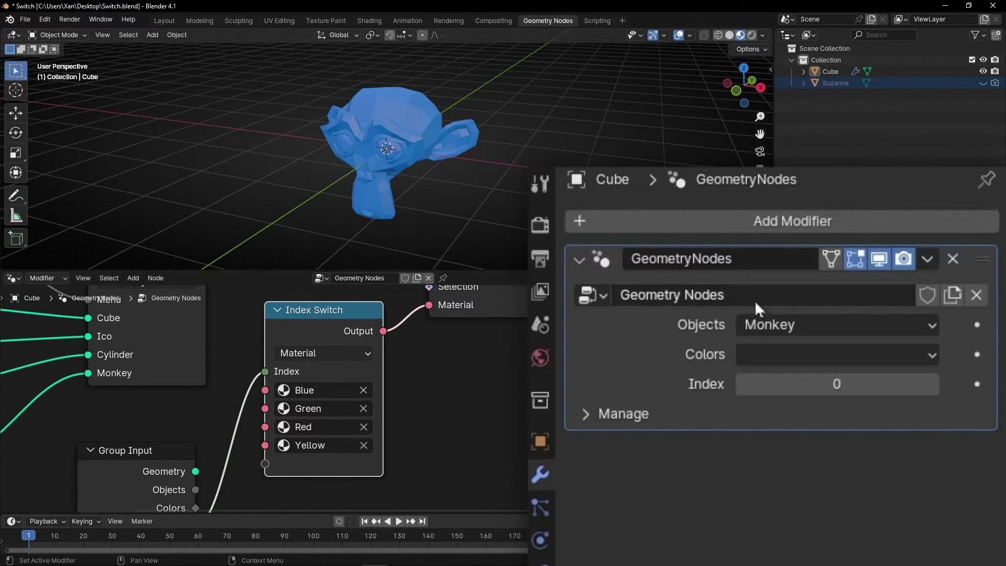
{"action": "left_click", "coordinate": [792, 320]}
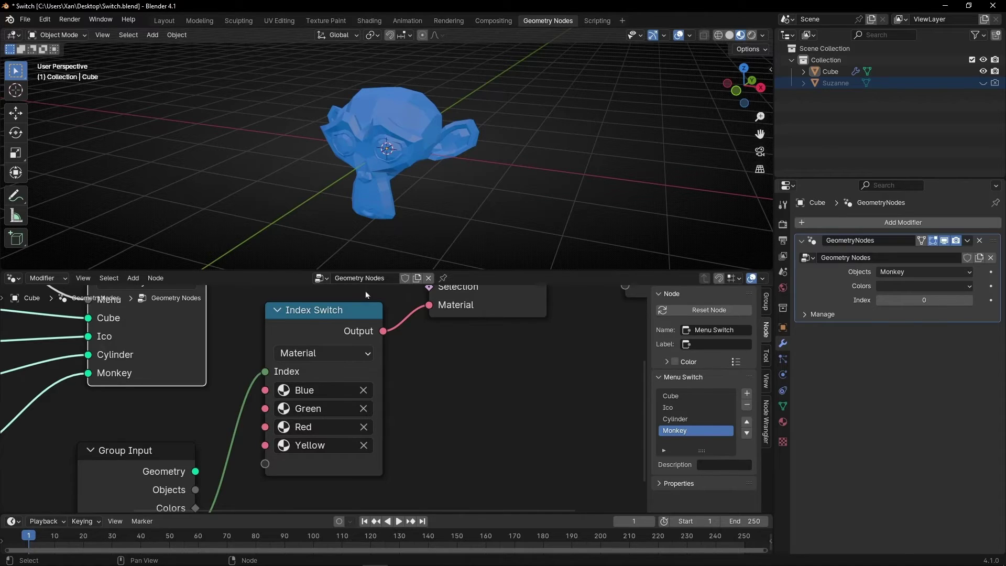
{"action": "left_click", "coordinate": [312, 313]}
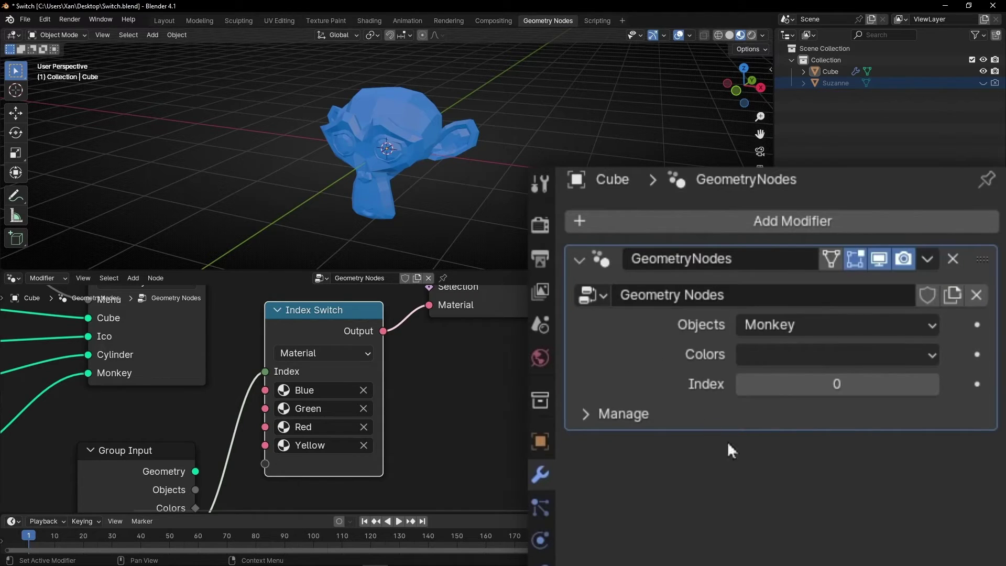
Raise the modifier's Index option one value at a time to 3.
{"action": "left_click", "coordinate": [935, 381]}
{"action": "left_click", "coordinate": [936, 381]}
{"action": "left_click", "coordinate": [936, 381]}
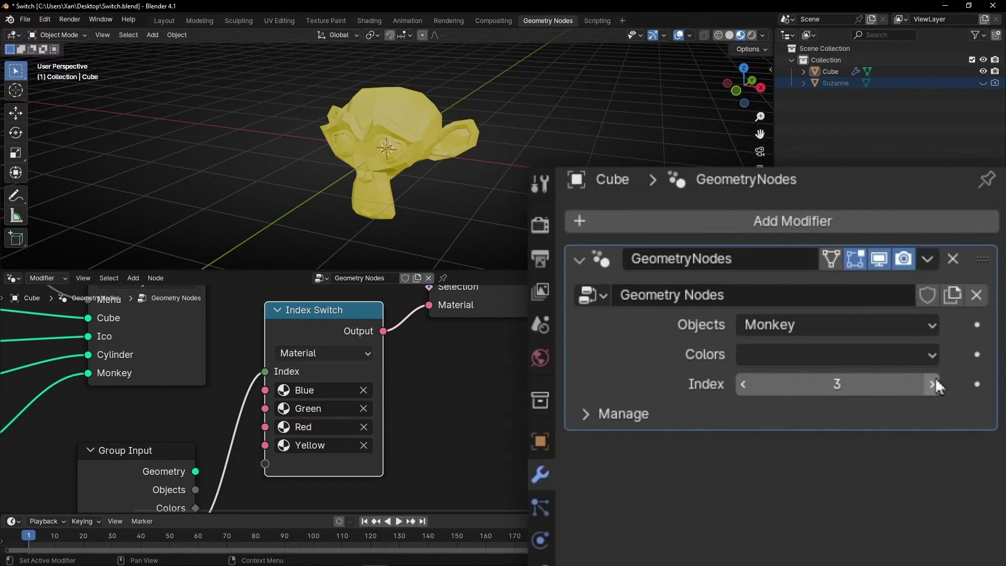
{"action": "left_click", "coordinate": [865, 326]}
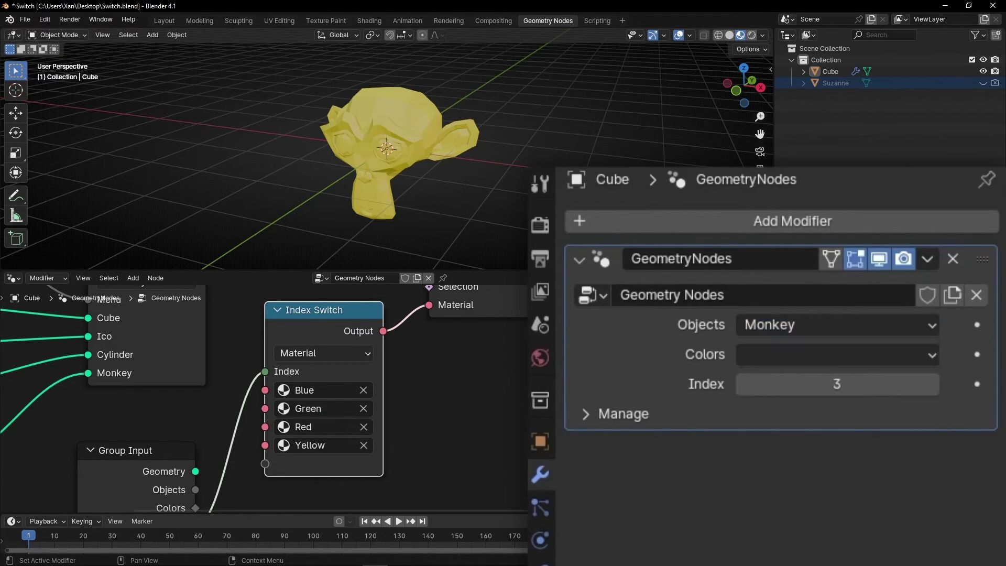
{"action": "middle_click_drag", "start_coordinate": [430, 386], "coordinate": [532, 427]}
{"action": "scroll", "coordinate": [540, 425], "scroll_direction": "down", "scroll_amount": 2}
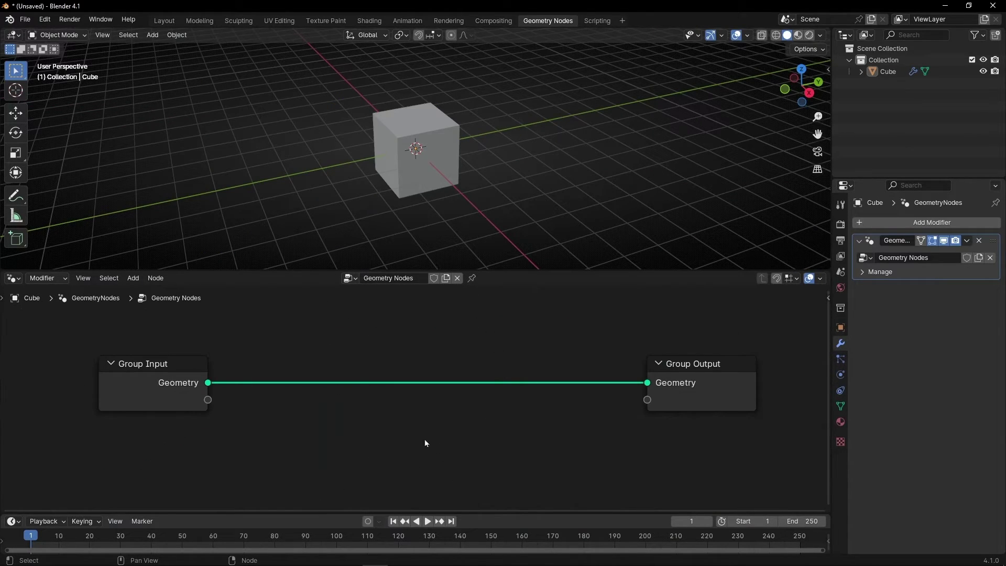
Add a Menu Switch node onto the link between Group Input and Group Output in the new file.
{"action": "key", "text": "shift+a"}
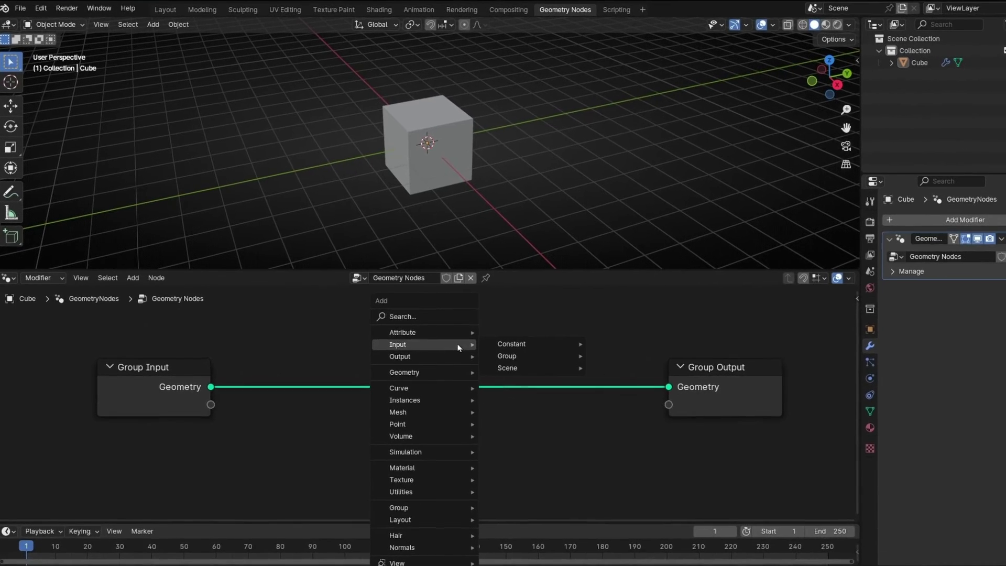
{"action": "type", "text": "men"}
{"action": "key", "text": "Return"}
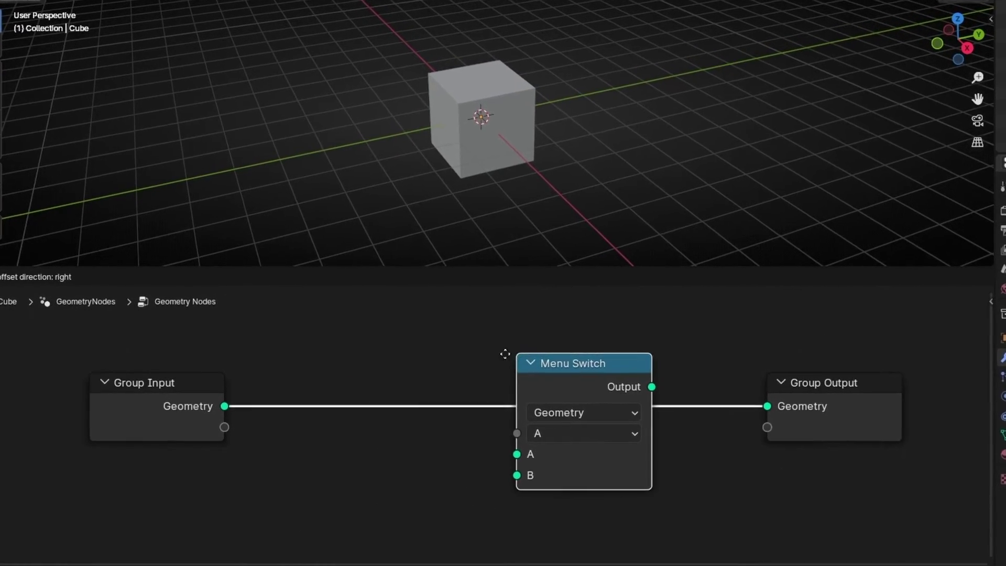
{"action": "left_click", "coordinate": [400, 348]}
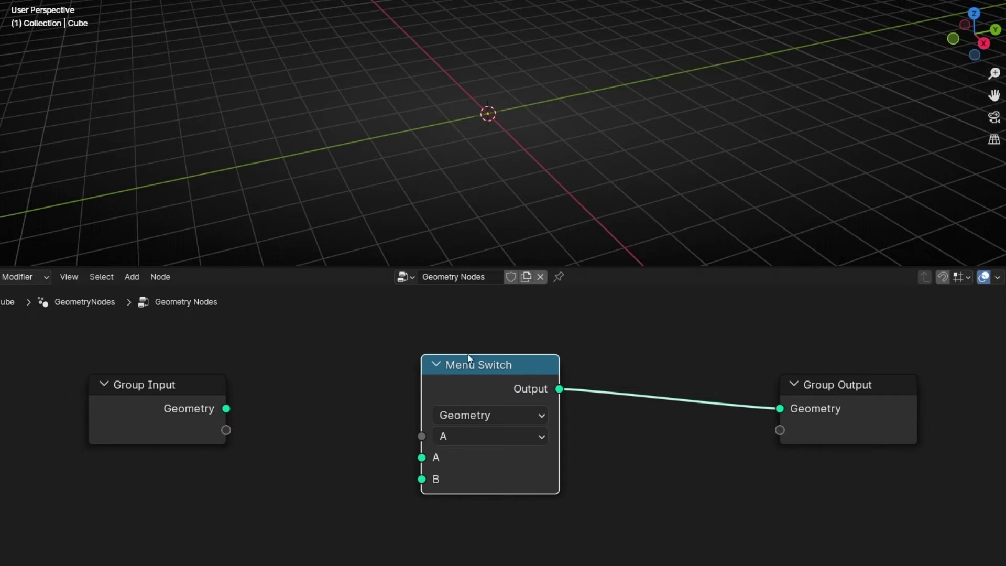
Set the Menu Switch's data type to String and move the node closer to the Group Input.
{"action": "left_click", "coordinate": [520, 414]}
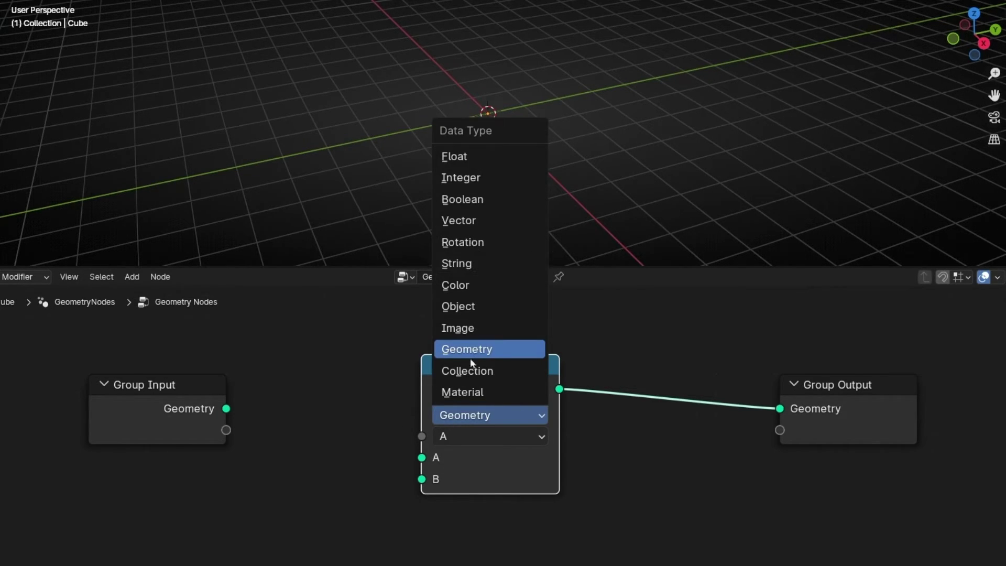
{"action": "left_click", "coordinate": [450, 263]}
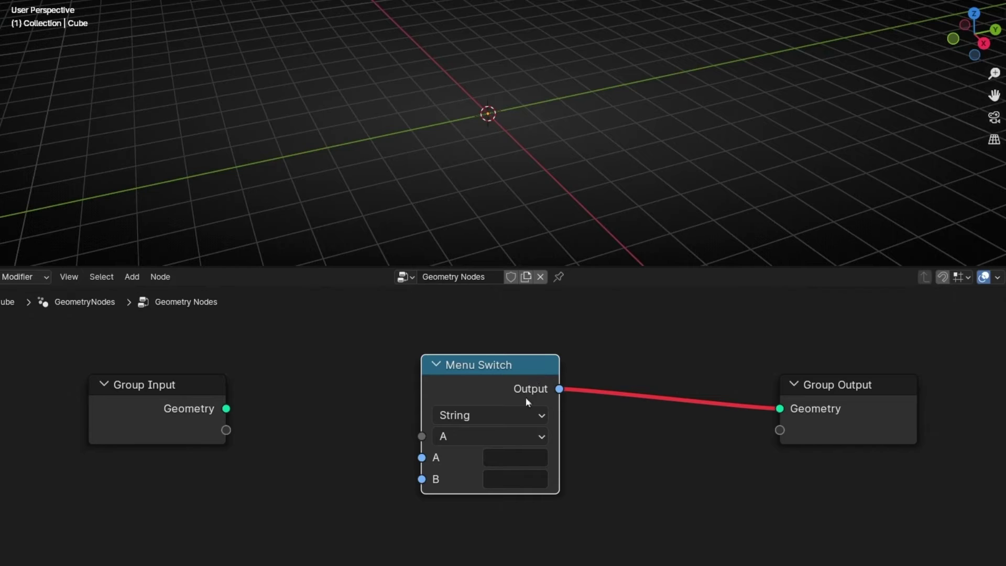
{"action": "left_click_drag", "start_coordinate": [543, 400], "coordinate": [465, 401]}
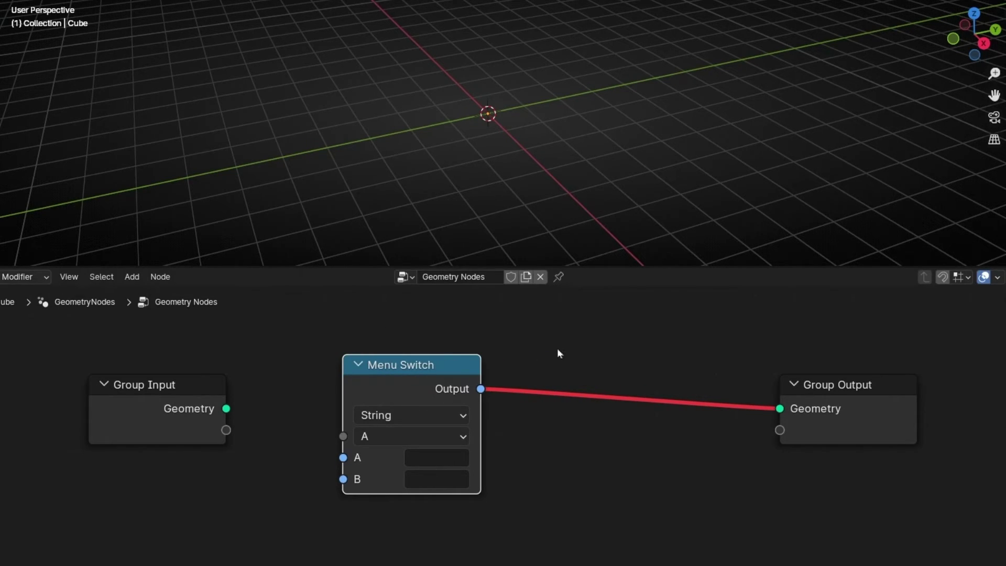
Insert a String to Curves node between the Menu Switch and Group Output, and move the Group Output farther away.
{"action": "key", "text": "shift+a"}
{"action": "type", "text": "string"}
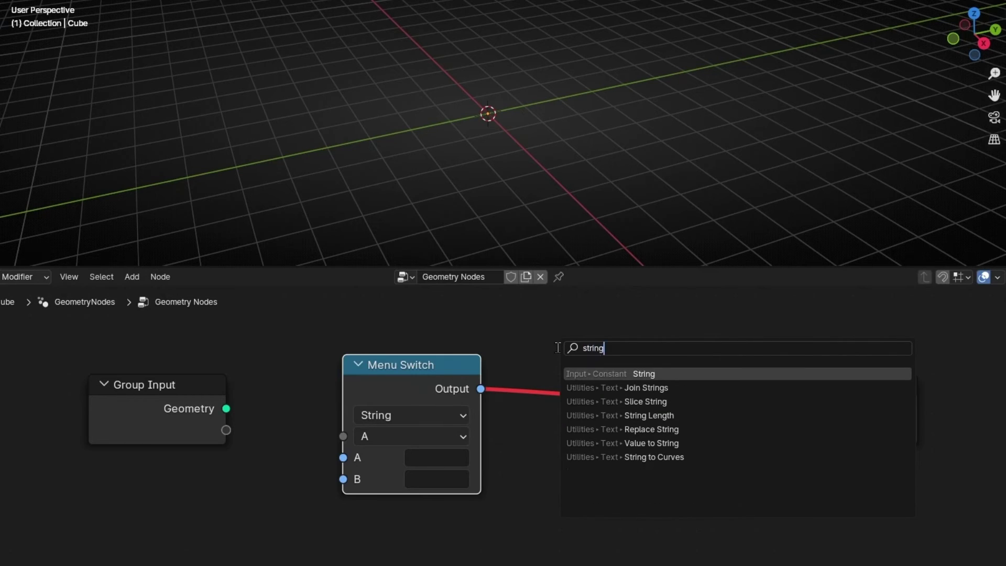
{"action": "type", "text": " cur"}
{"action": "key", "text": "Return"}
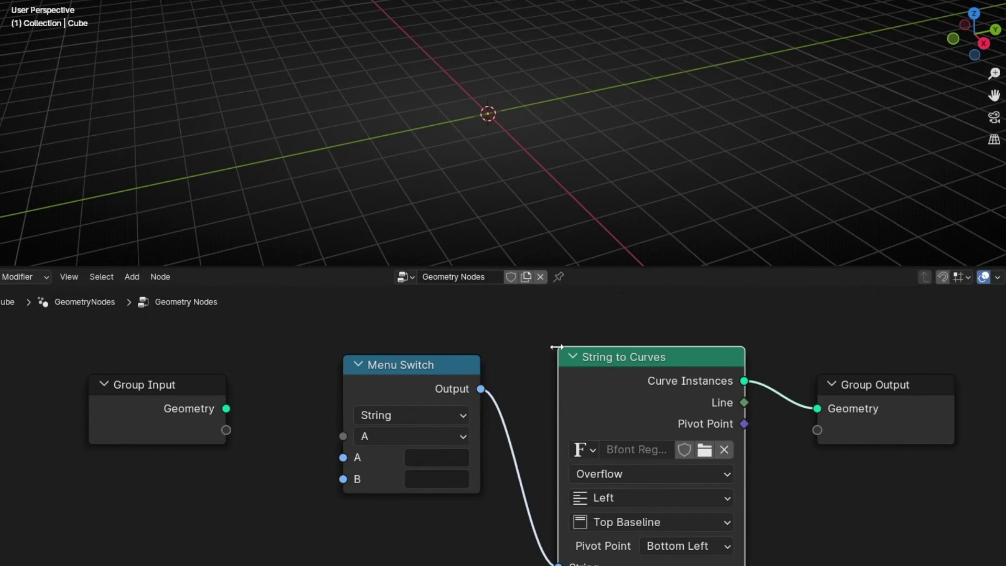
{"action": "scroll", "coordinate": [526, 534], "scroll_direction": "down", "scroll_amount": 2}
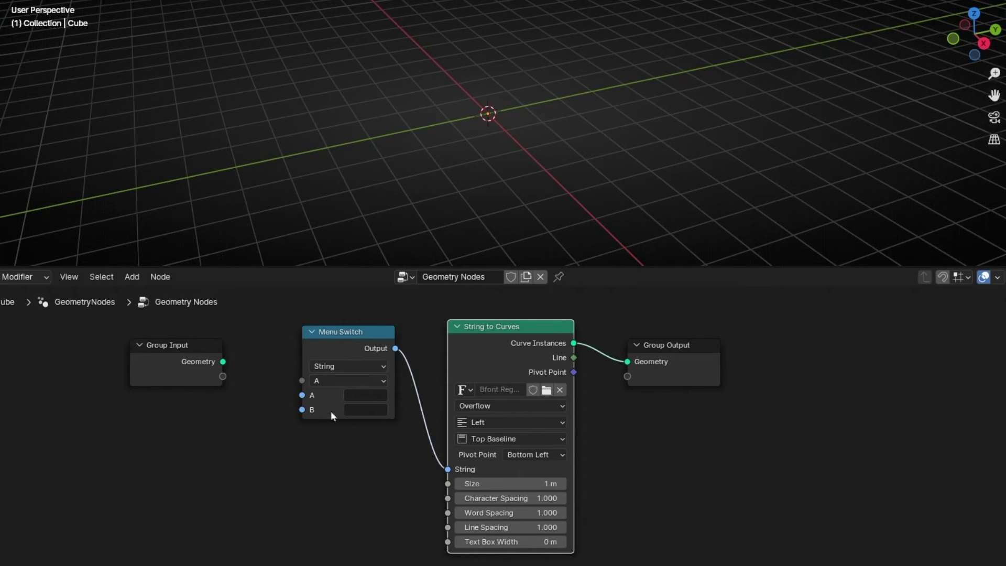
{"action": "left_click_drag", "start_coordinate": [649, 350], "coordinate": [723, 350]}
Enter the text Hello for item A of the Menu Switch.
{"action": "scroll", "coordinate": [313, 429], "scroll_direction": "up", "scroll_amount": 3}
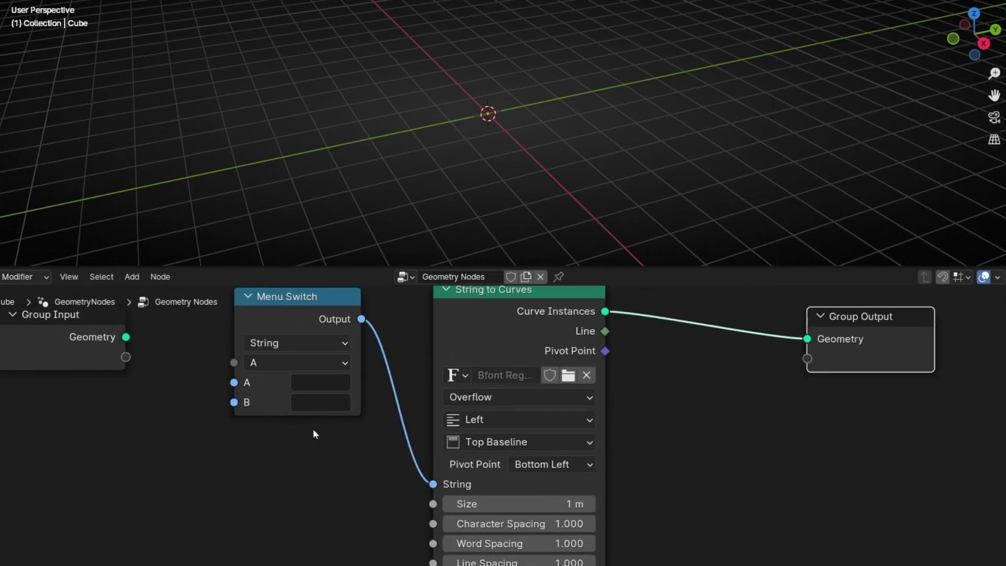
{"action": "middle_click_drag", "start_coordinate": [313, 429], "coordinate": [378, 474]}
{"action": "left_click", "coordinate": [349, 418]}
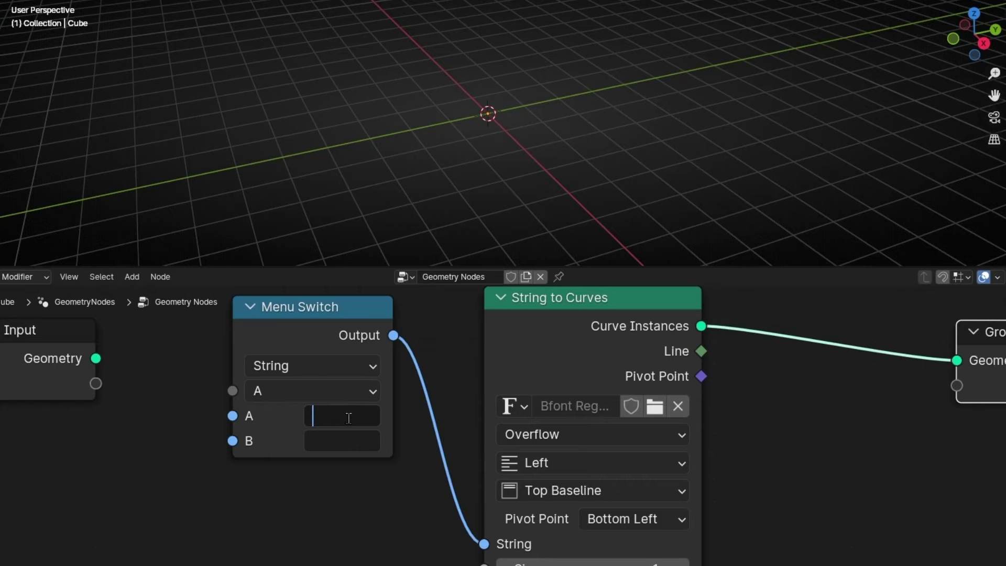
{"action": "type", "text": "Hello"}
{"action": "key", "text": "Return"}
View the text from the top and set the String to Curves horizontal alignment to Center.
{"action": "middle_click_drag", "start_coordinate": [747, 194], "coordinate": [749, 220]}
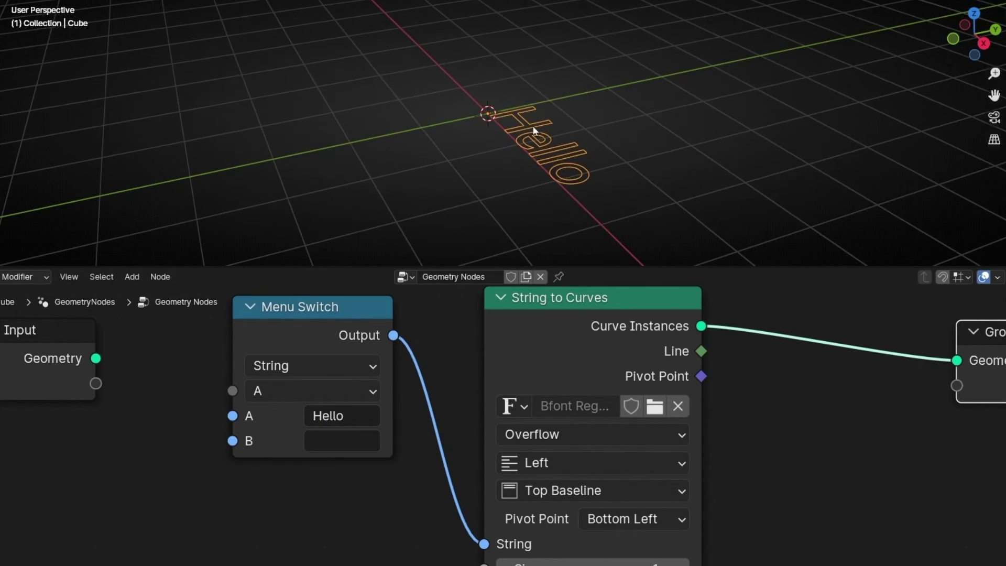
{"action": "left_click", "coordinate": [974, 13]}
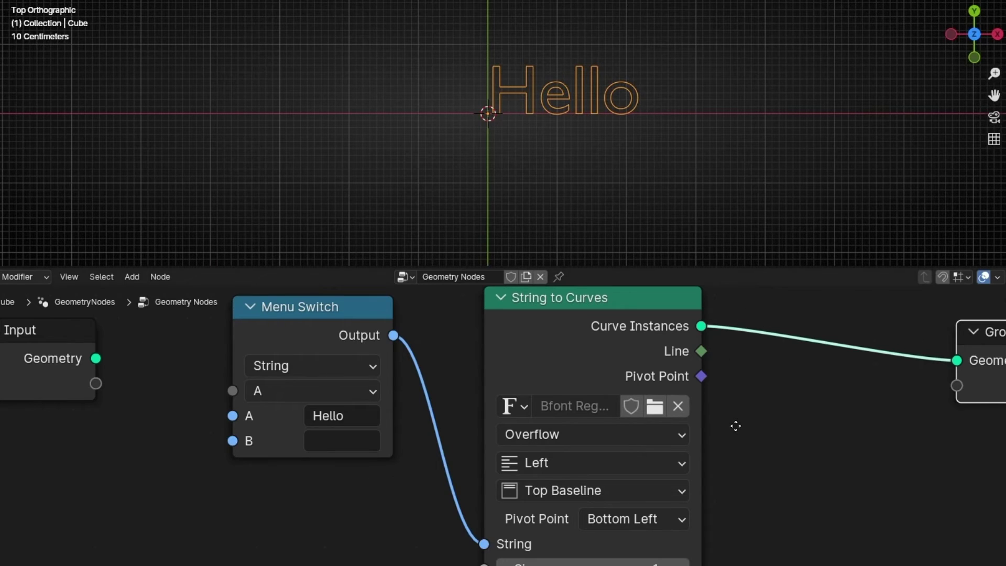
{"action": "middle_click_drag", "start_coordinate": [735, 425], "coordinate": [446, 469]}
{"action": "left_click", "coordinate": [572, 388]}
{"action": "left_click", "coordinate": [529, 476]}
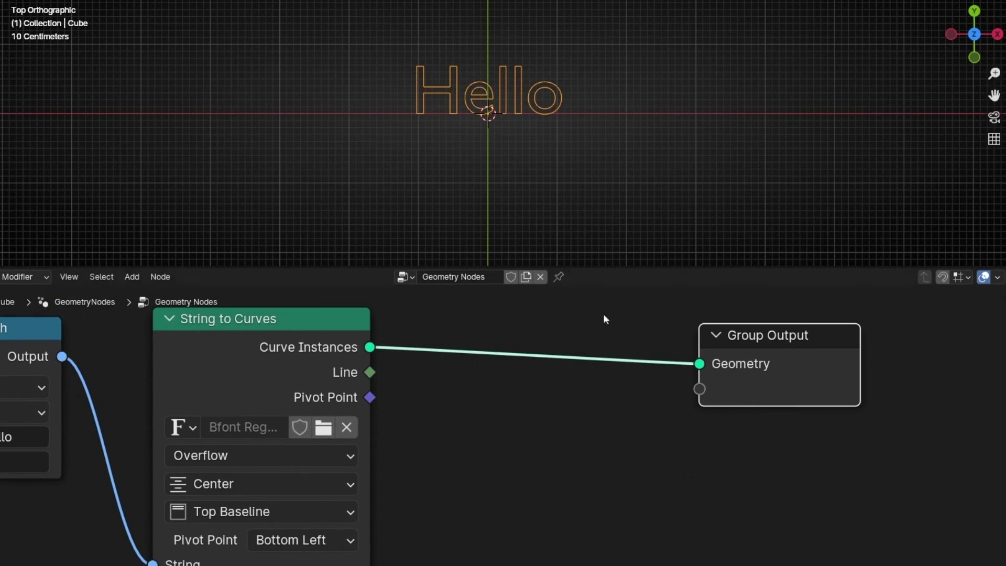
Insert a Fill Curve node between String to Curves and Group Output.
{"action": "key", "text": "shift+a"}
{"action": "type", "text": "fill"}
{"action": "key", "text": "Return"}
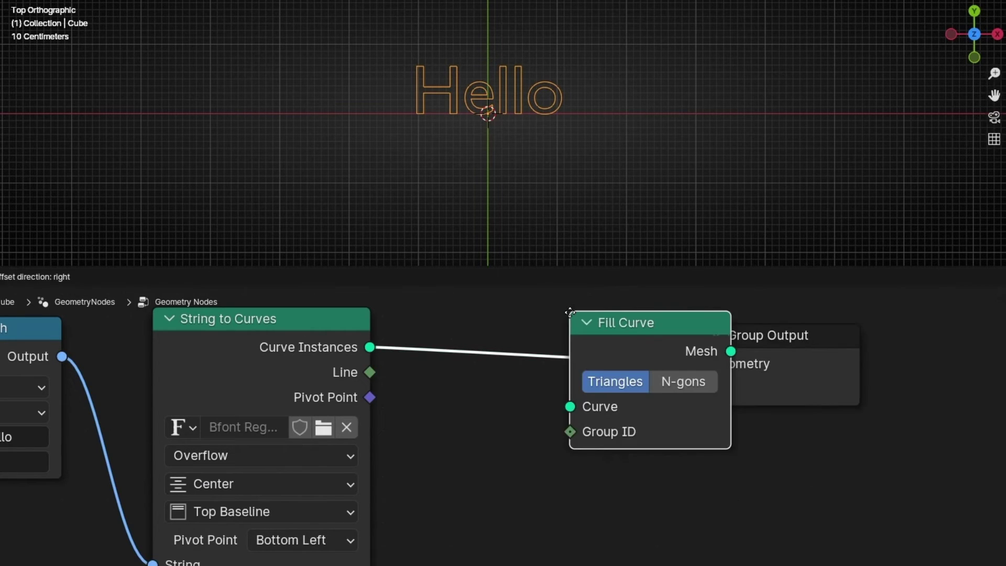
{"action": "left_click", "coordinate": [485, 314]}
Try feeding item A of the Menu Switch from a String node containing Hello, and delete that node.
{"action": "middle_click_drag", "start_coordinate": [476, 512], "coordinate": [799, 498]}
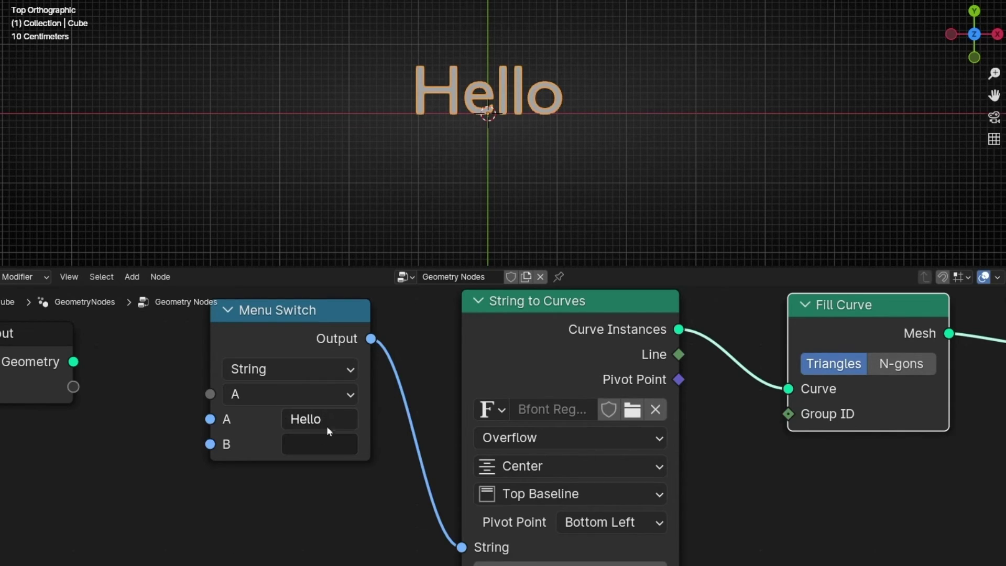
{"action": "left_click_drag", "start_coordinate": [210, 419], "coordinate": [116, 467]}
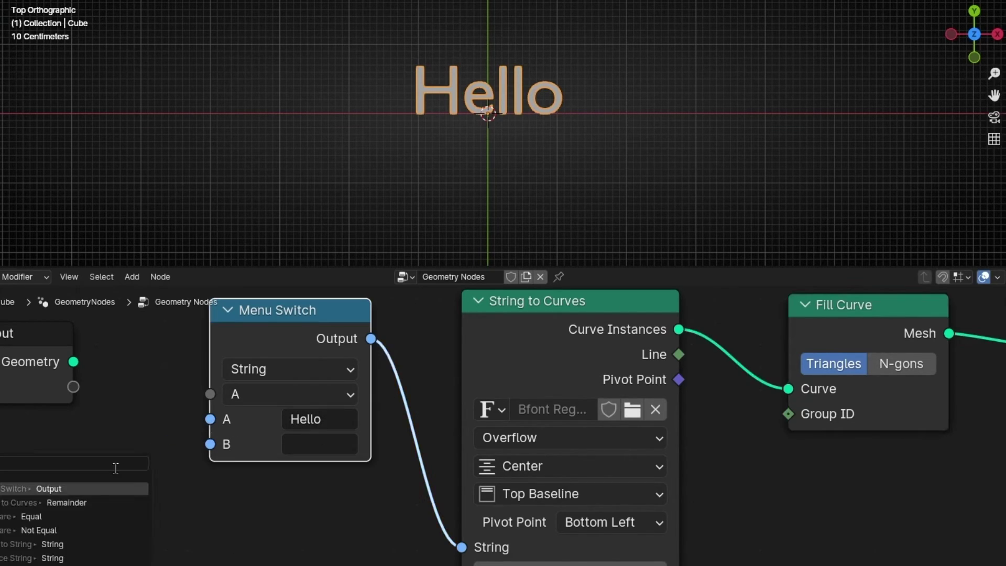
{"action": "type", "text": "string"}
{"action": "key", "text": "Return"}
{"action": "left_click", "coordinate": [108, 504]}
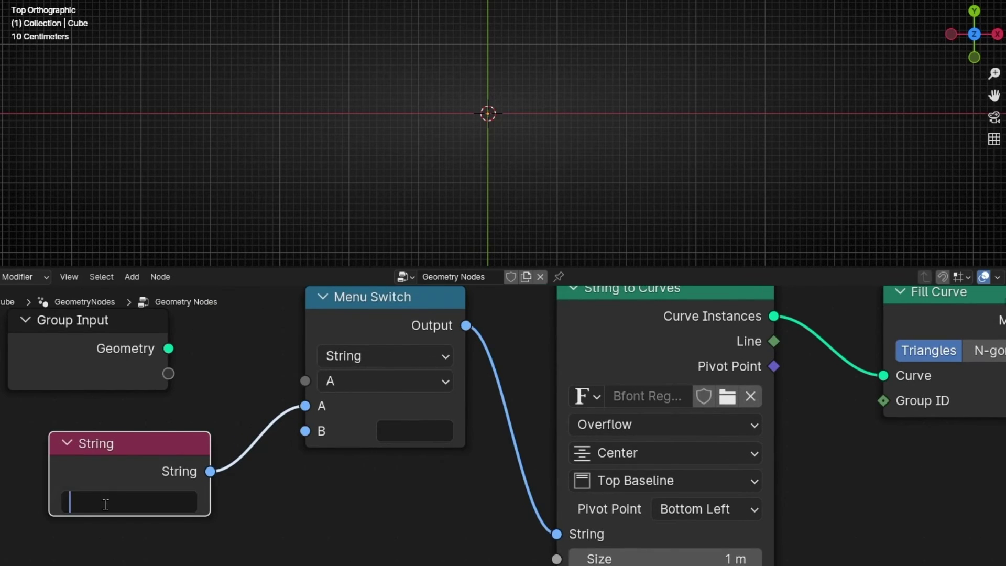
{"action": "type", "text": "Hello"}
{"action": "key", "text": "Return"}
{"action": "key", "text": "x"}
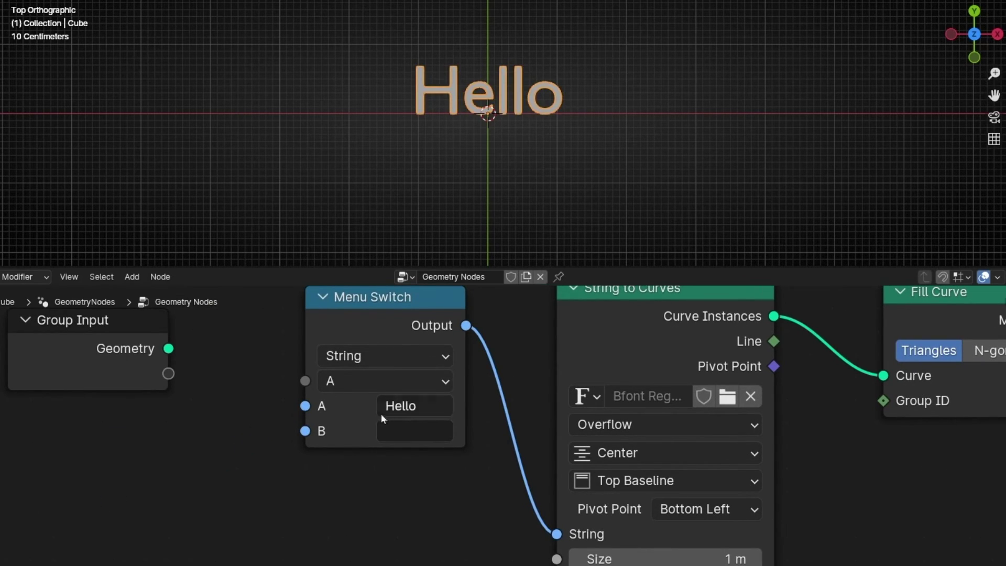
Enter the text "How are you?" for item B of the Menu Switch.
{"action": "left_click", "coordinate": [401, 431]}
{"action": "type", "text": "How are "}
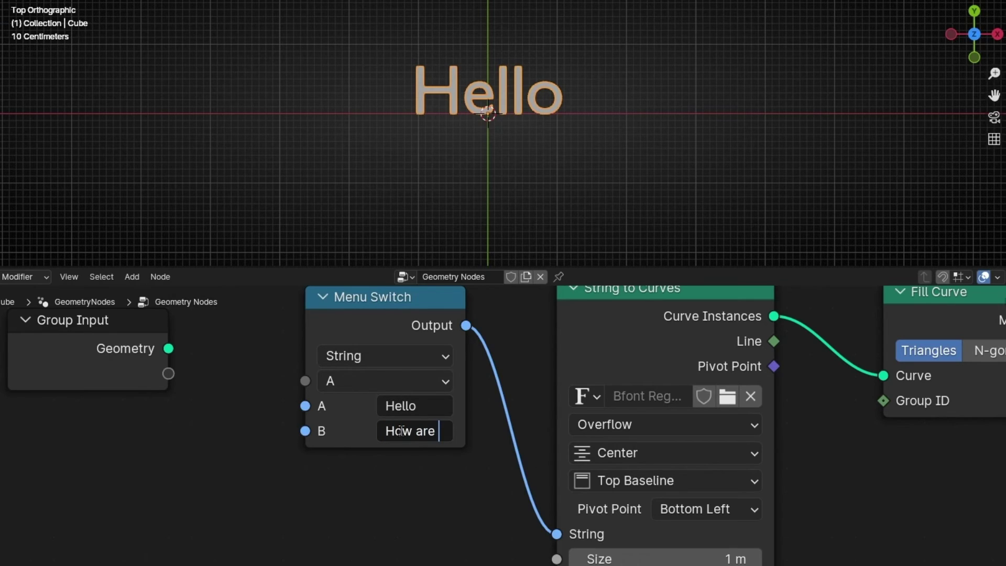
{"action": "type", "text": "you?"}
{"action": "key", "text": "Return"}
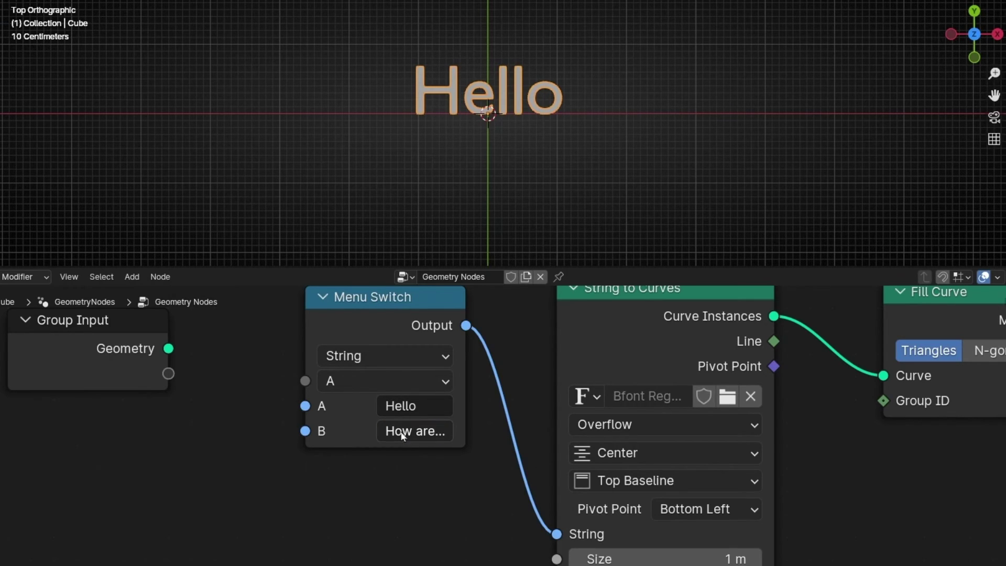
Alternate the Menu Switch selection between A and B to compare the two texts in the viewport.
{"action": "left_click", "coordinate": [396, 377]}
{"action": "left_click", "coordinate": [387, 433]}
{"action": "left_click", "coordinate": [396, 383]}
{"action": "left_click", "coordinate": [363, 455]}
{"action": "left_click", "coordinate": [376, 385]}
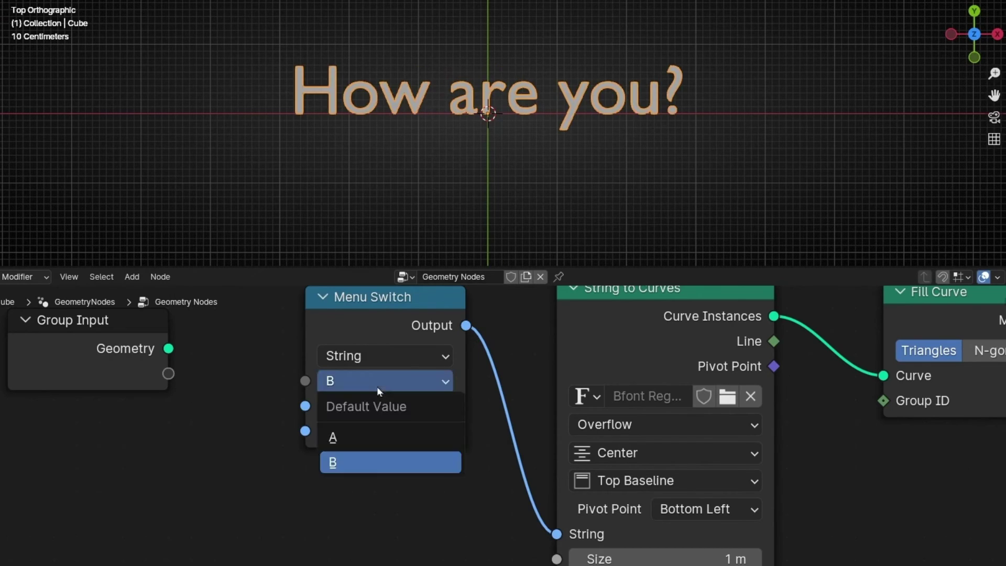
{"action": "left_click", "coordinate": [363, 437]}
{"action": "left_click", "coordinate": [371, 380]}
{"action": "left_click", "coordinate": [370, 460]}
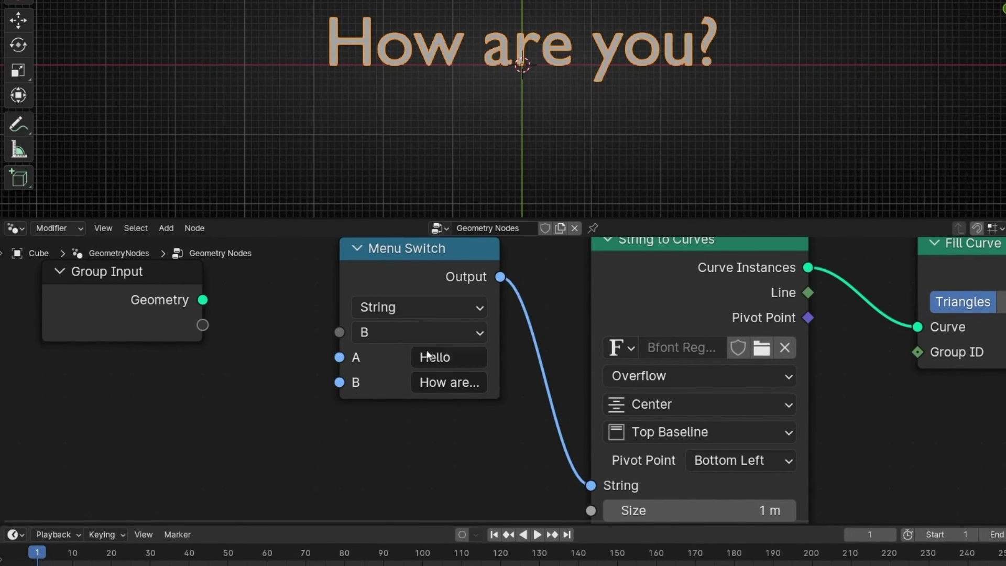
Set the Menu Switch selection to A and insert a keyframe for it at frame 1.
{"action": "left_click", "coordinate": [414, 334]}
{"action": "left_click", "coordinate": [397, 387]}
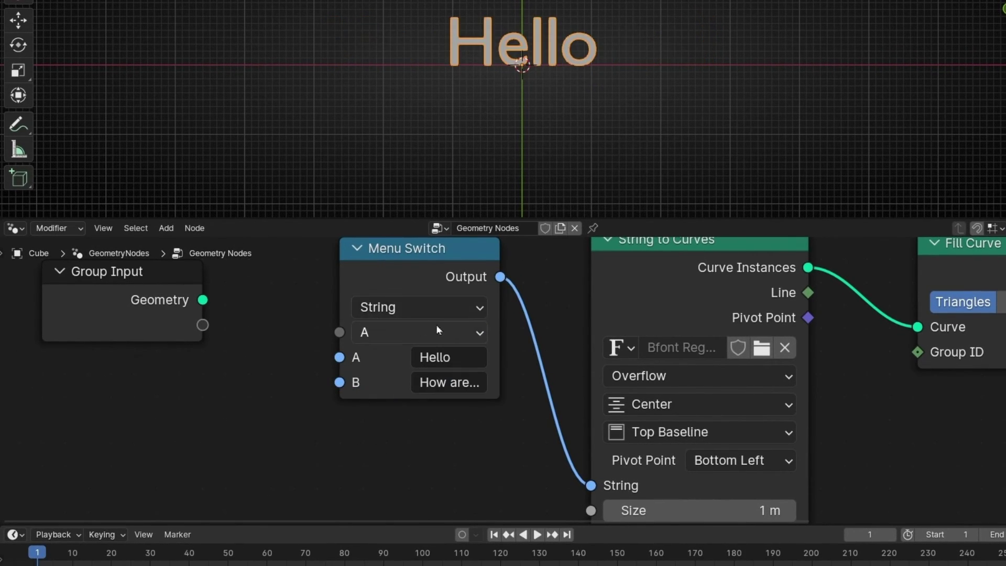
{"action": "right_click", "coordinate": [382, 332]}
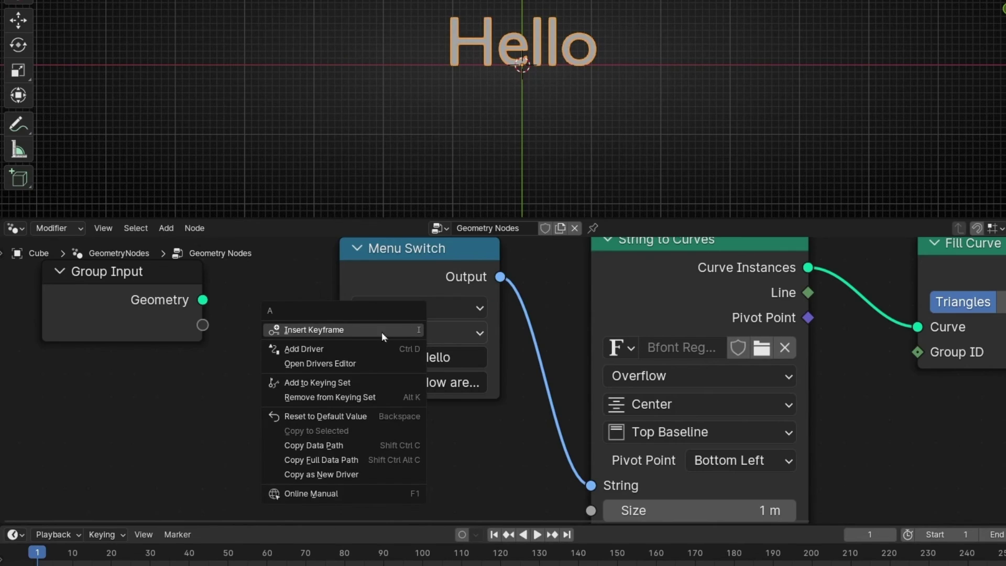
{"action": "left_click", "coordinate": [320, 329]}
Enlarge the timeline and, at frame 15, set the Menu Switch selection to B and keyframe it.
{"action": "left_click_drag", "start_coordinate": [315, 522], "coordinate": [314, 467]}
{"action": "left_click", "coordinate": [91, 553]}
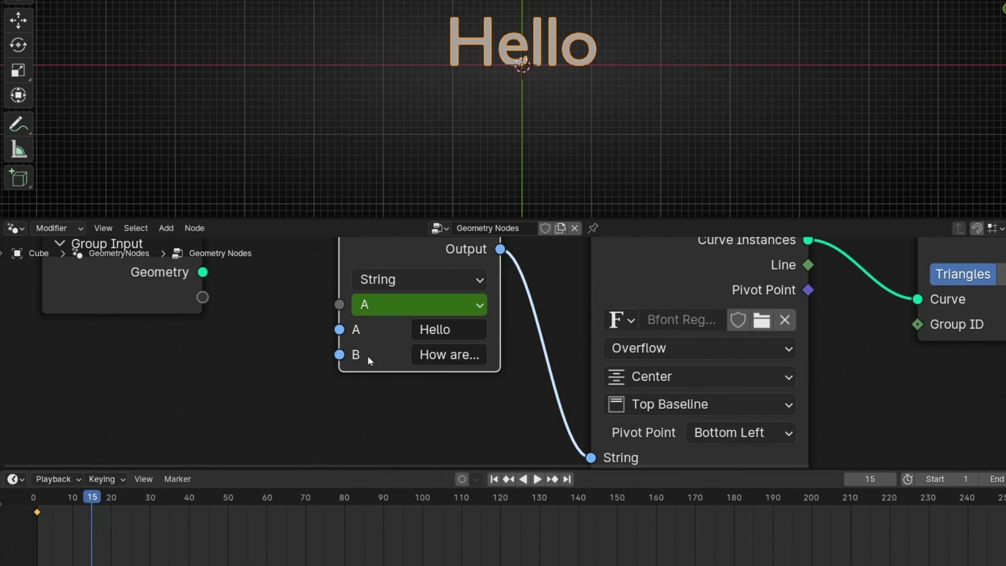
{"action": "left_click", "coordinate": [382, 309]}
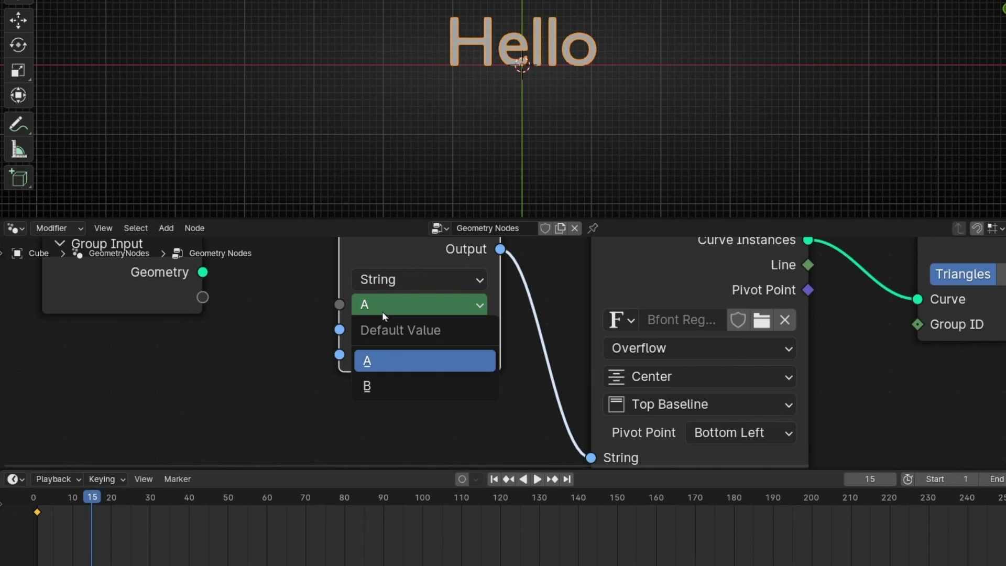
{"action": "left_click", "coordinate": [385, 381]}
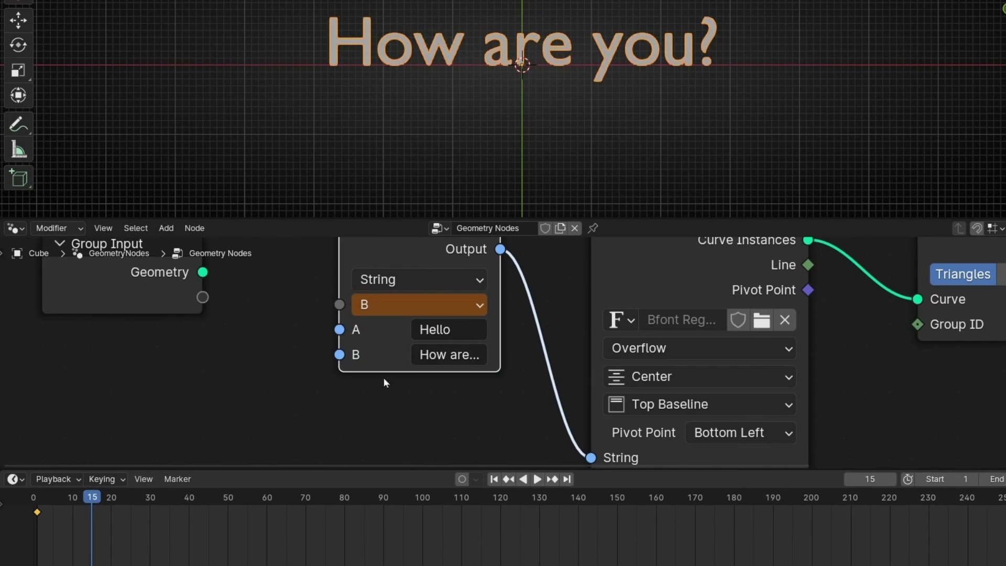
{"action": "right_click", "coordinate": [399, 302]}
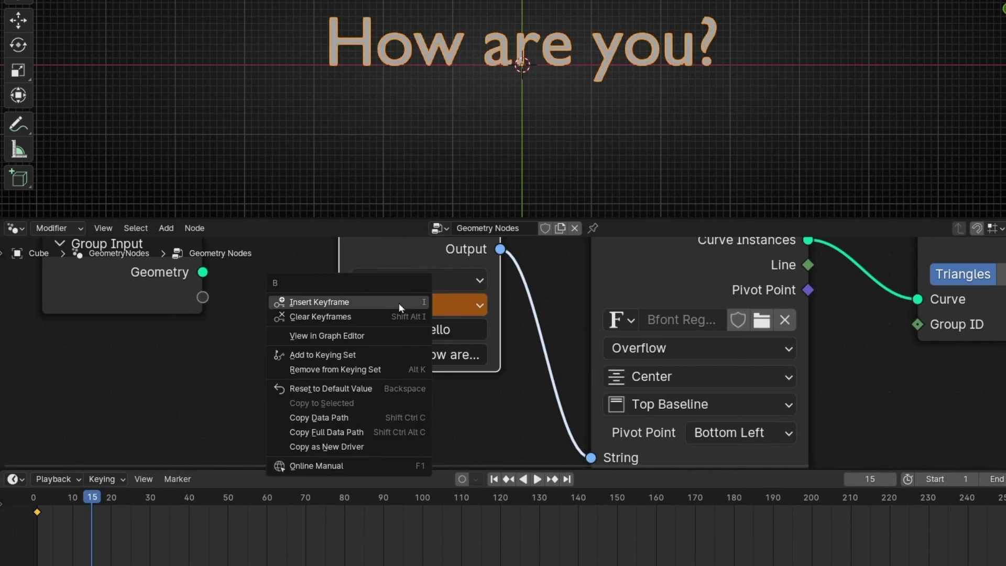
{"action": "left_click", "coordinate": [333, 304]}
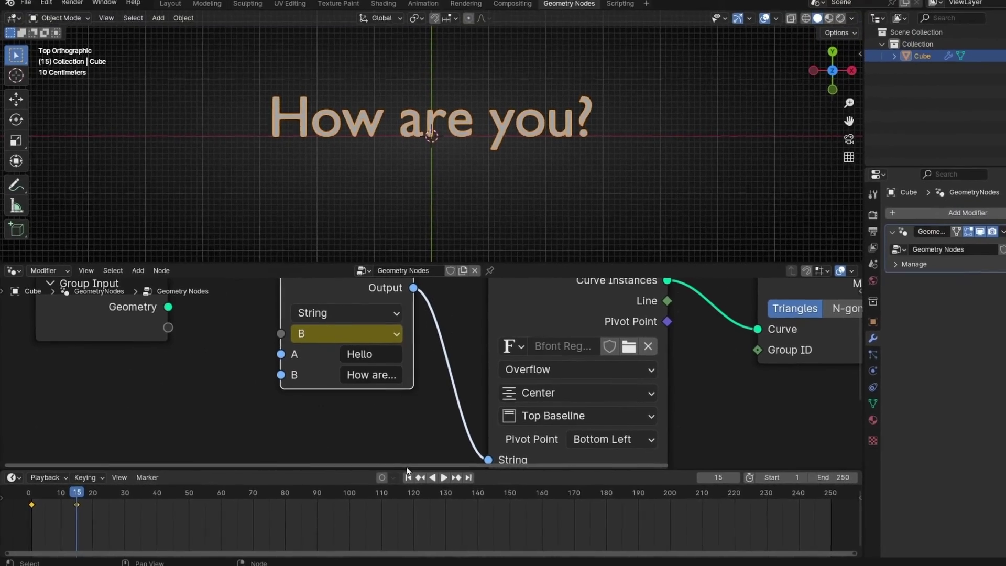
Play the text-switching animation from the first frame, stop it, and view the whole node tree.
{"action": "key", "text": "shift+Left"}
{"action": "key", "text": "space"}
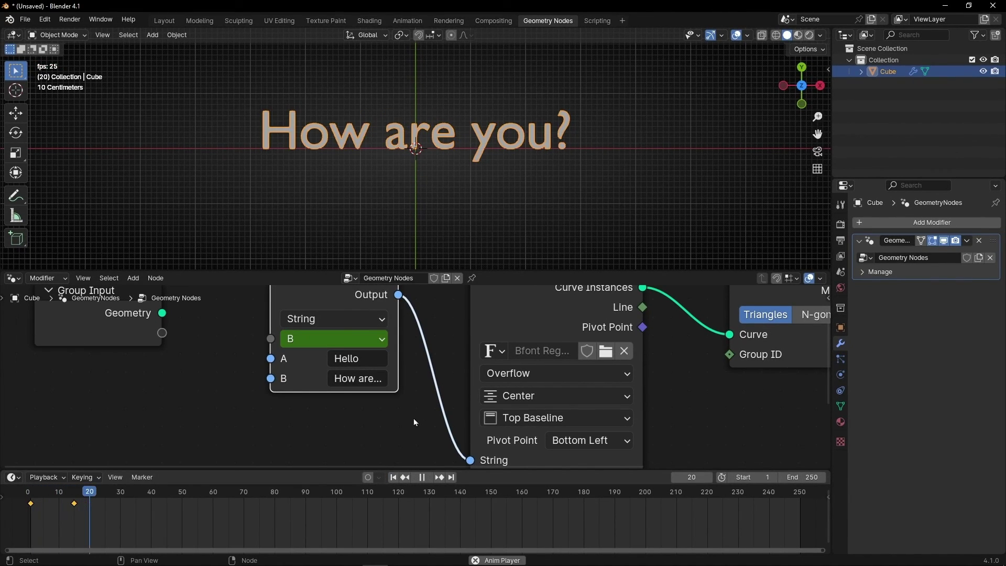
{"action": "key", "text": "space"}
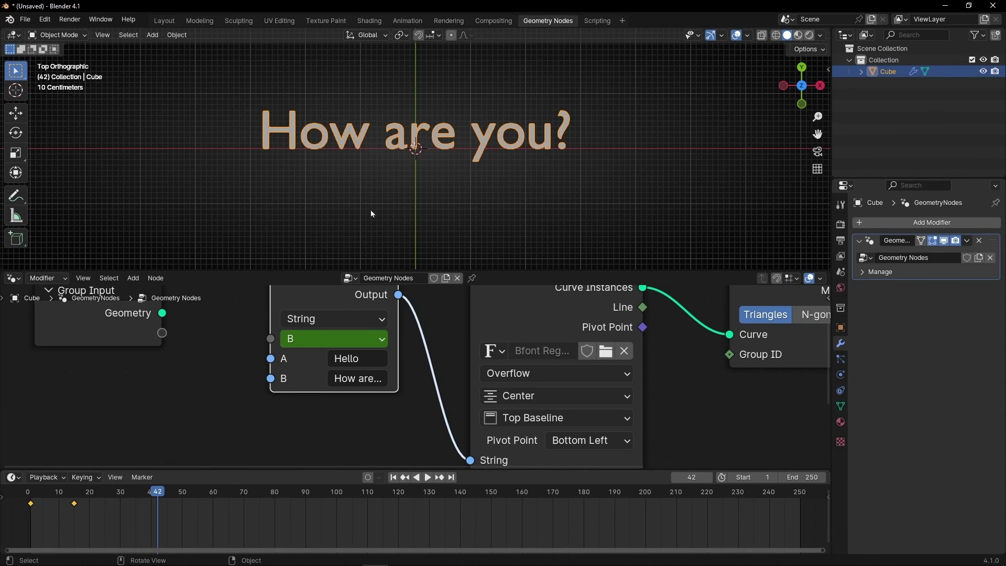
{"action": "key", "text": "Home"}
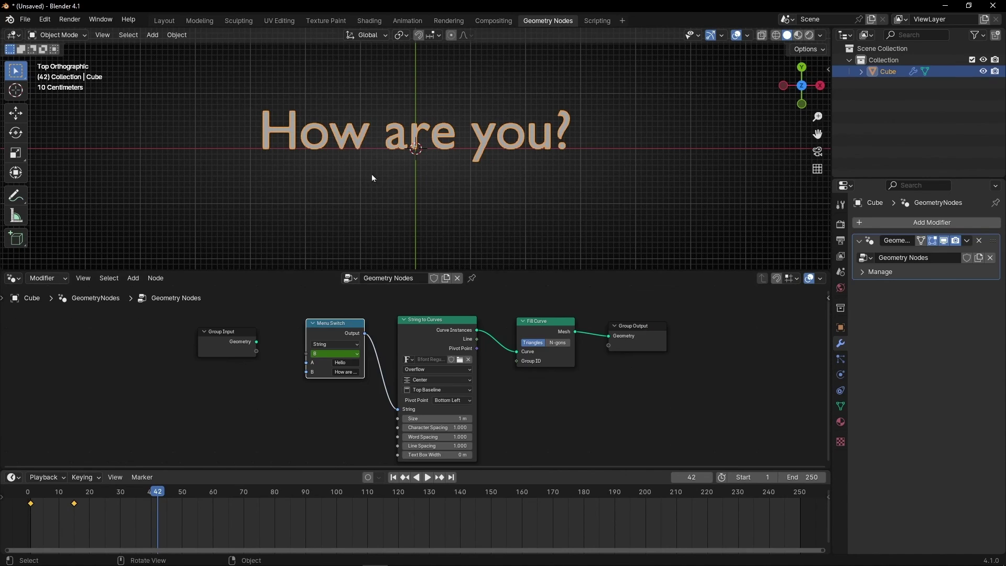